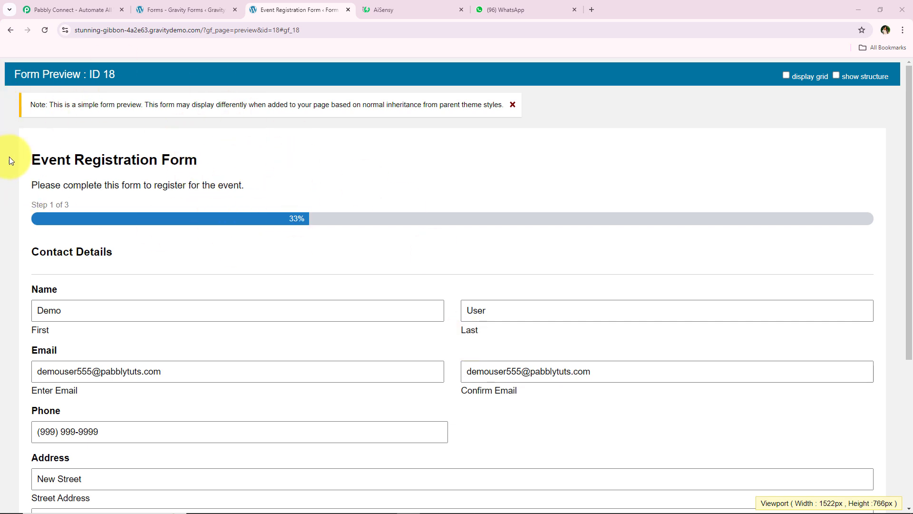
Advance through all three pages of the prefilled Event Registration Form and submit the test entry
drag(9, 156, 228, 159)
click(227, 156)
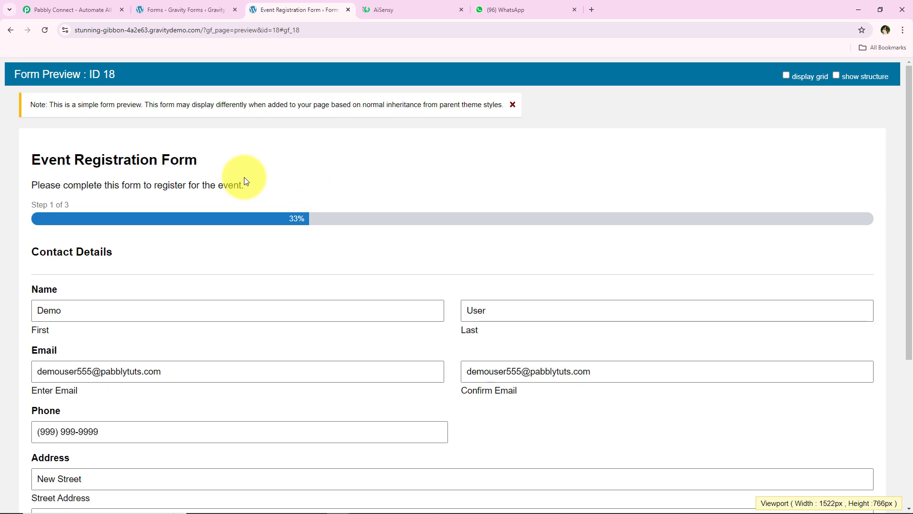
scroll(302, 238, down, 5)
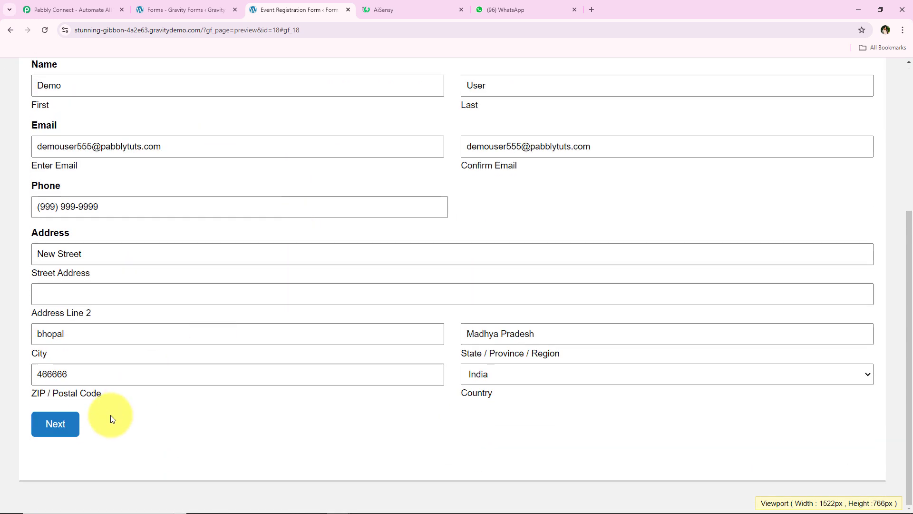
click(72, 434)
click(124, 435)
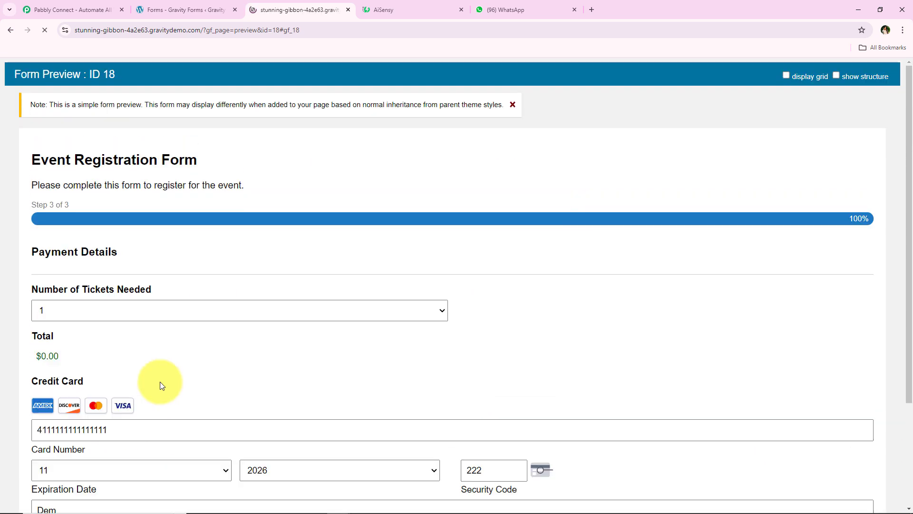
scroll(290, 371, down, 2)
click(137, 422)
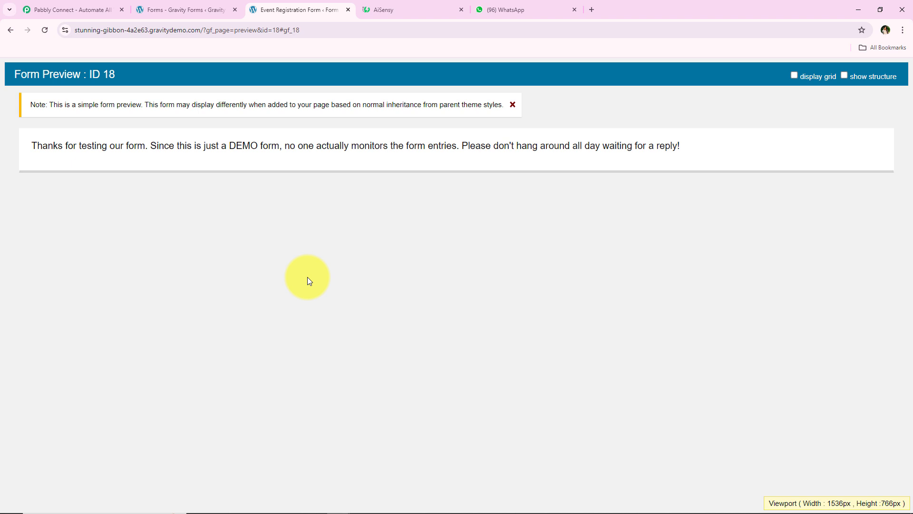
Switch to WhatsApp and read the event confirmation message in the AiSensy chat
click(543, 6)
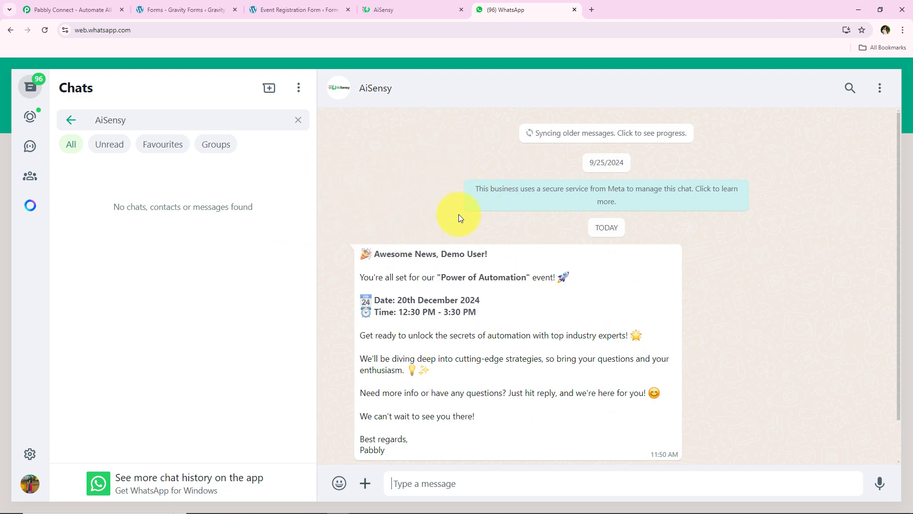
click(274, 4)
click(483, 8)
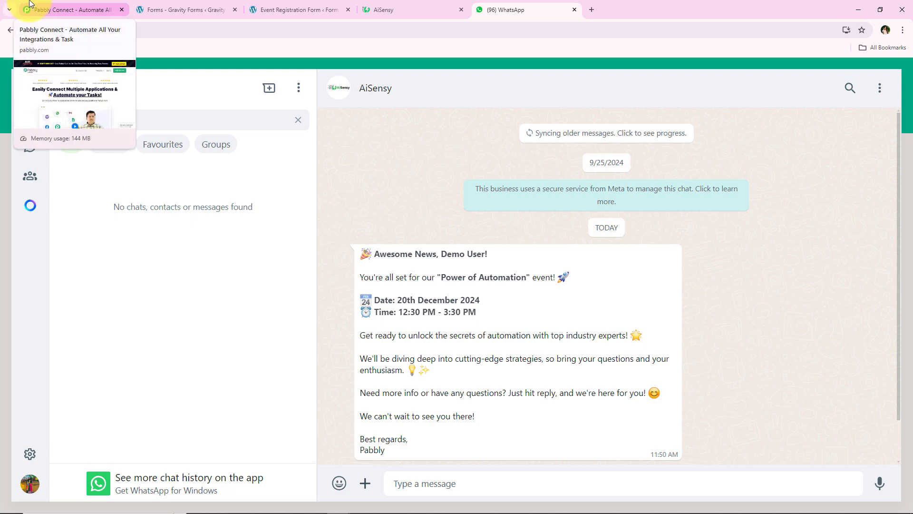
Switch to the Pabbly Connect website and sign in to the existing account
click(29, 5)
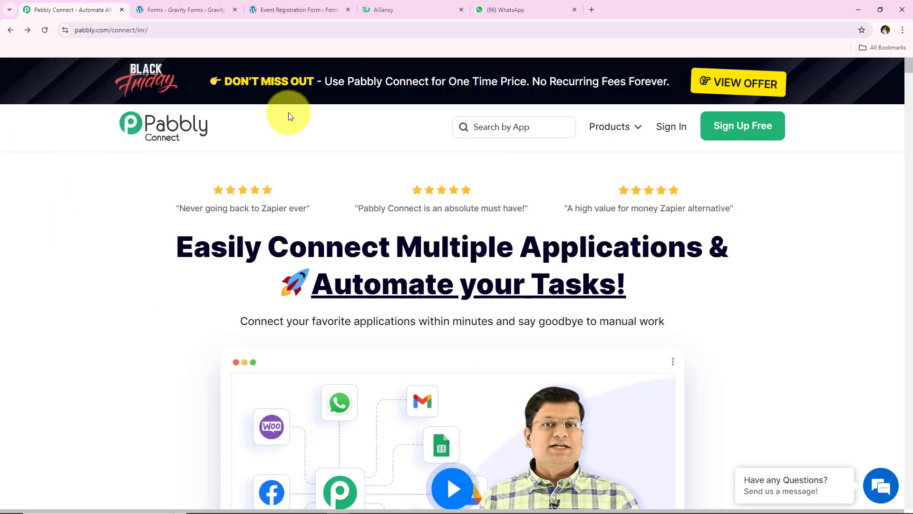
click(183, 31)
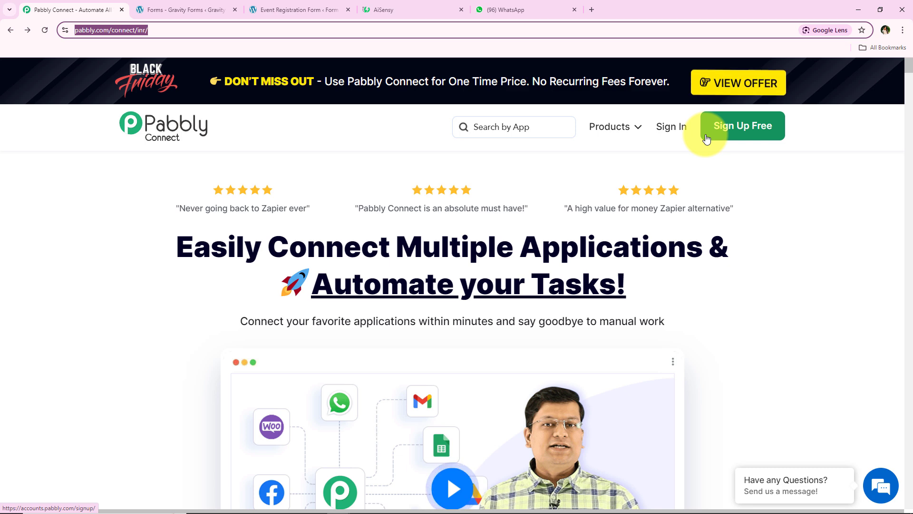
click(677, 132)
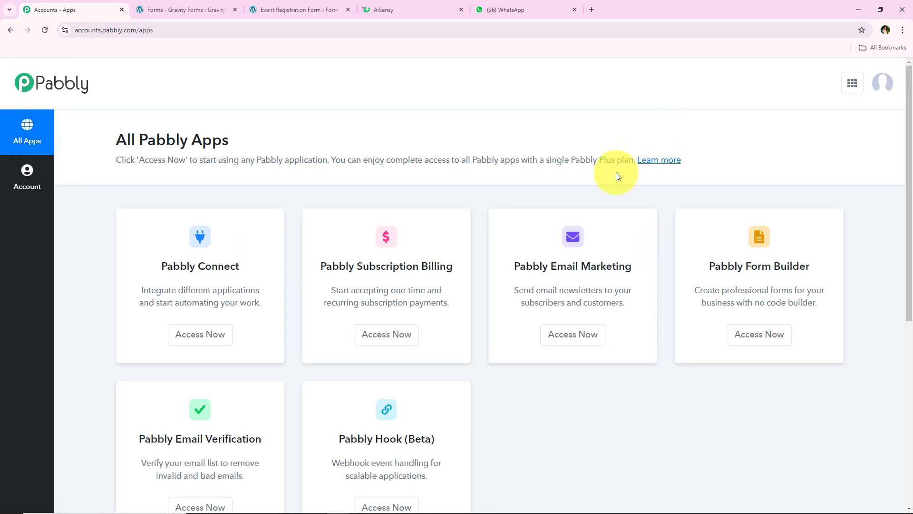
Open the Pabbly Connect dashboard from the list of all Pabbly apps
scroll(546, 254, down, 1)
scroll(567, 406, up, 1)
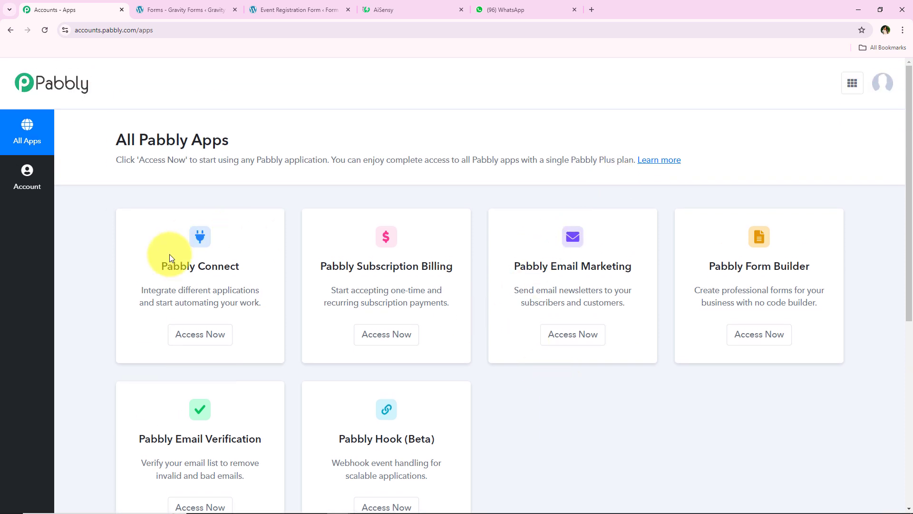
drag(156, 290, 251, 289)
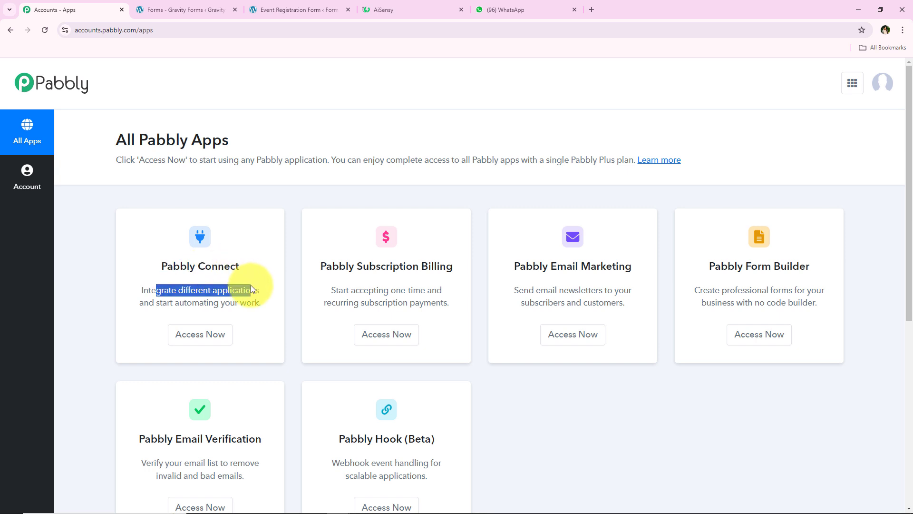
click(261, 288)
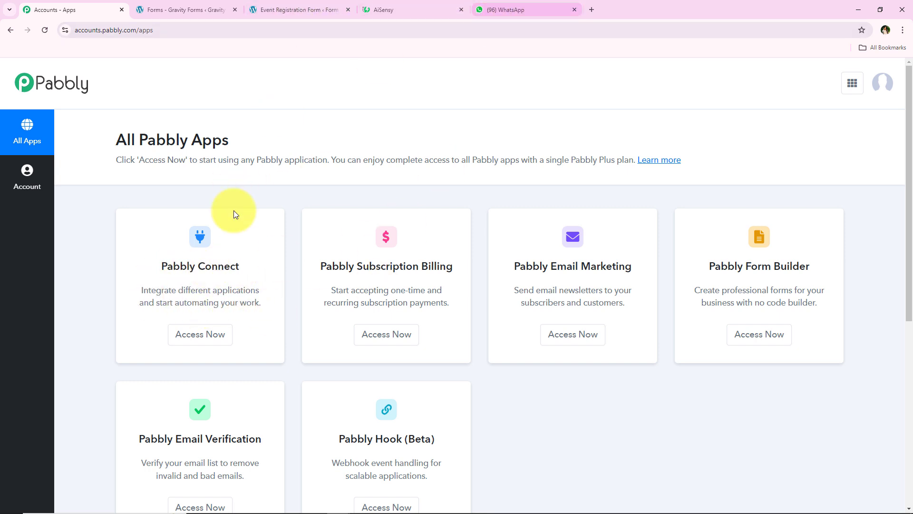
click(219, 331)
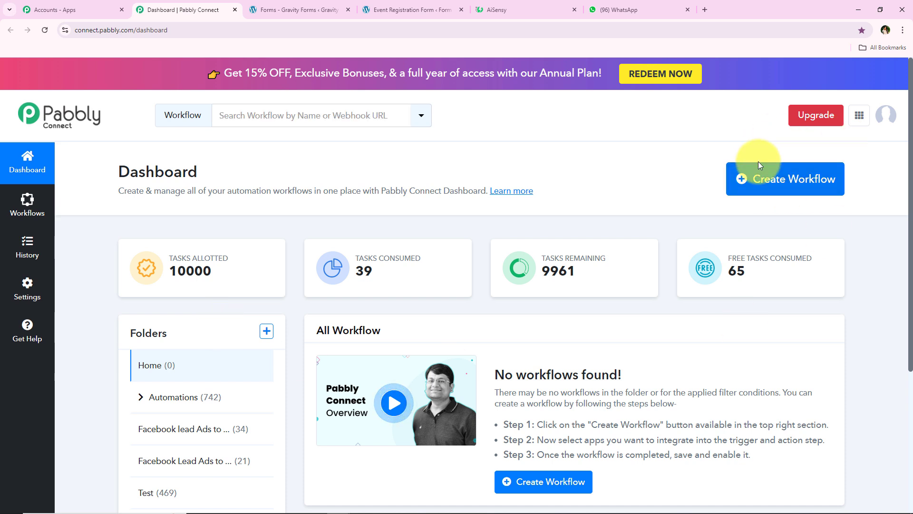
Start a new workflow and set its folder to Automations
click(766, 177)
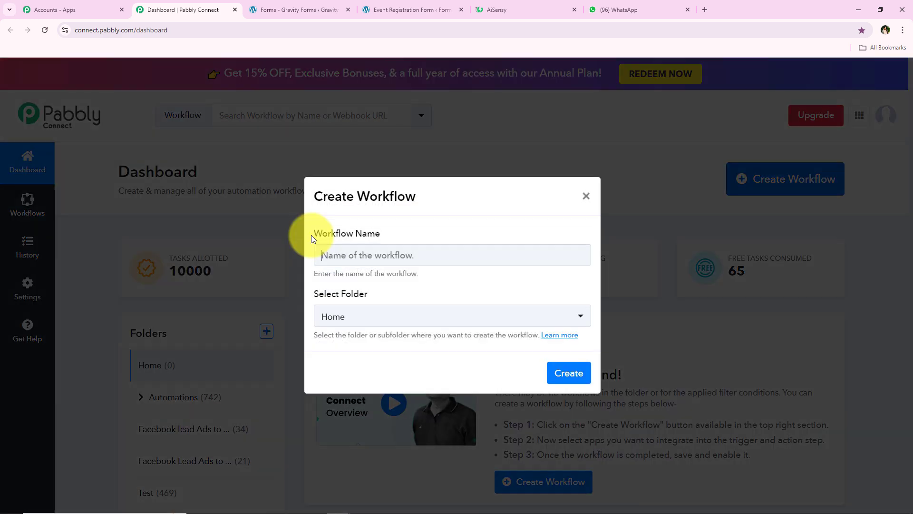
click(314, 238)
drag(314, 233, 383, 234)
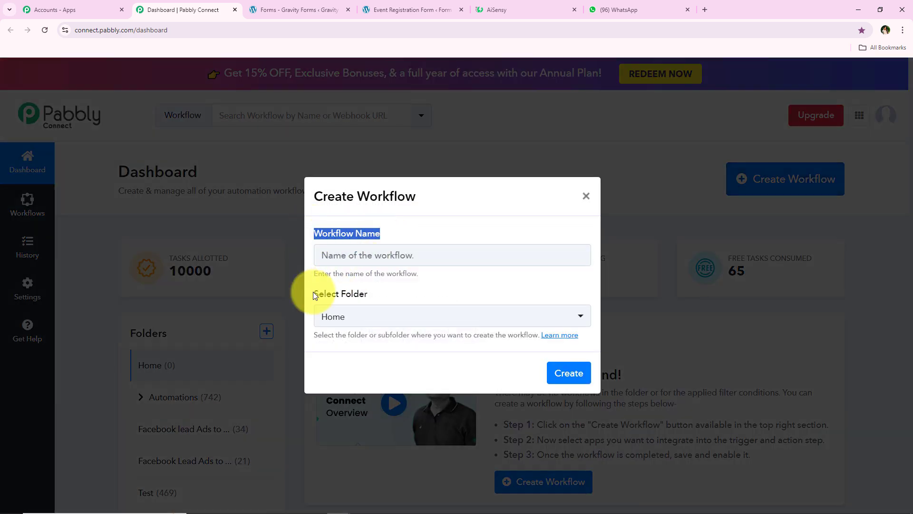
drag(314, 295, 385, 296)
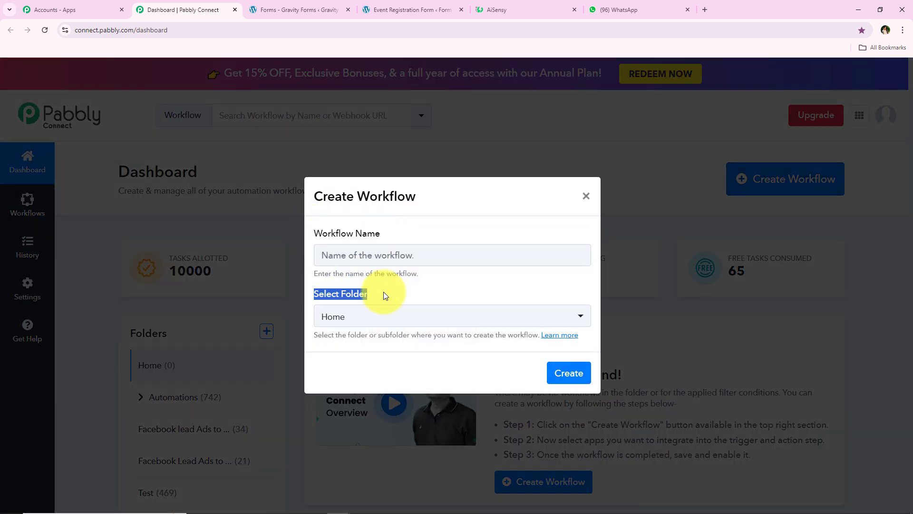
click(378, 323)
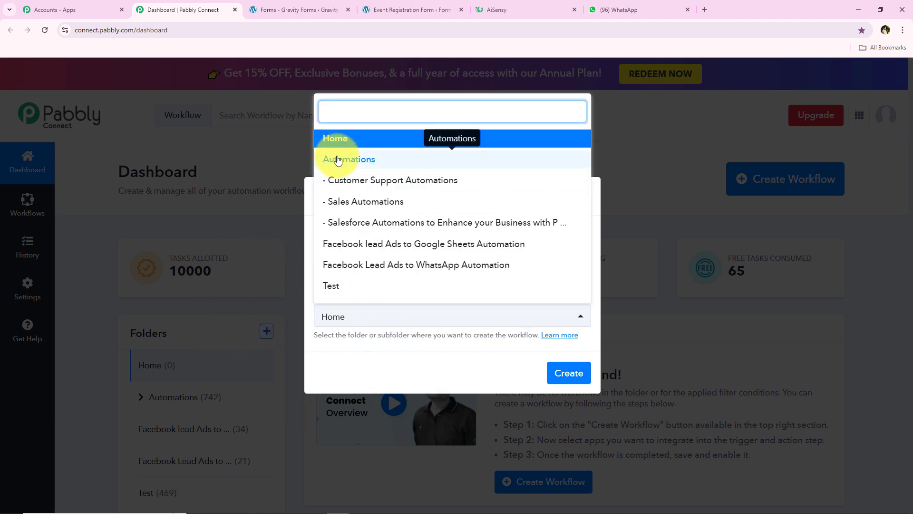
click(558, 161)
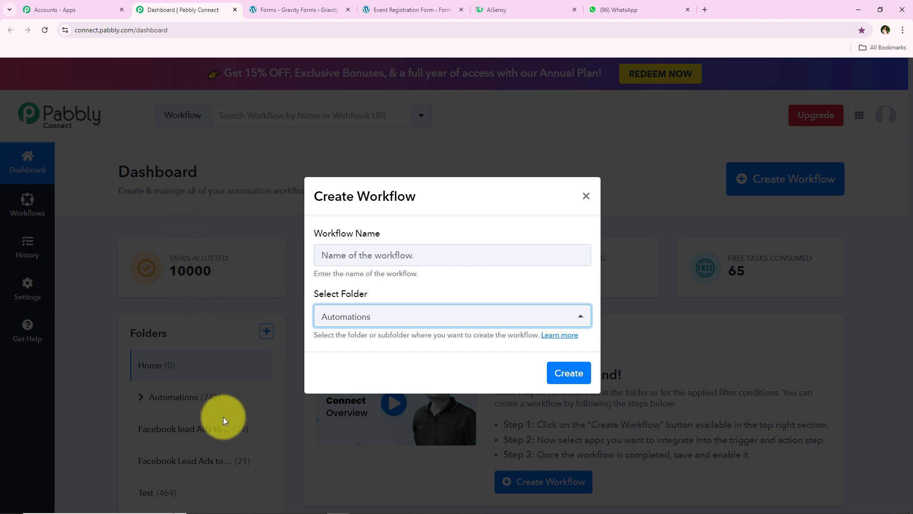
drag(307, 335, 409, 342)
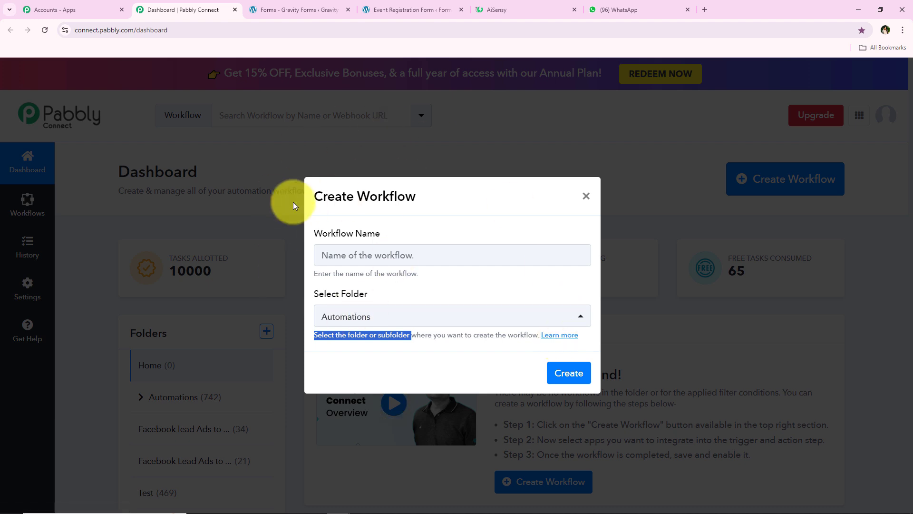
click(420, 282)
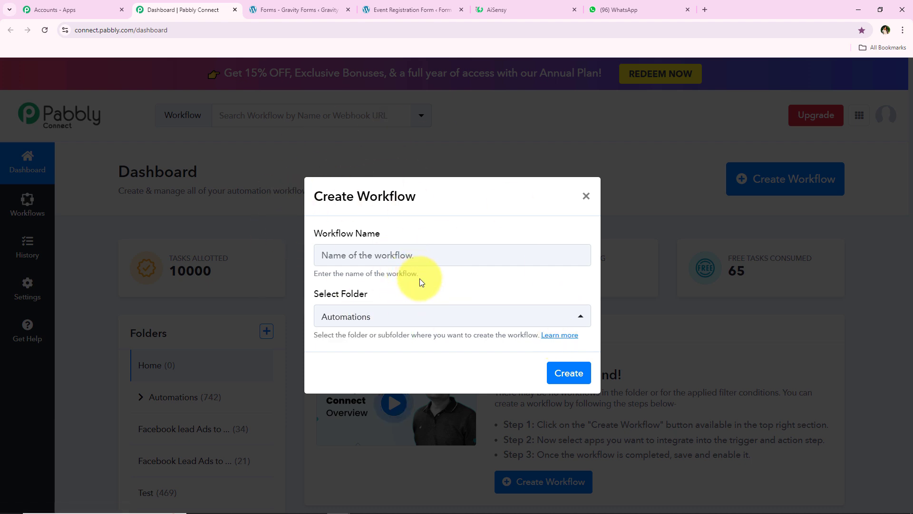
Name the workflow "How to Send WhatsApp Message on Gravity Forms Submission using AiSensy | Gravity Forms to WhatsApp" and create it
click(318, 255)
key(ctrl+v)
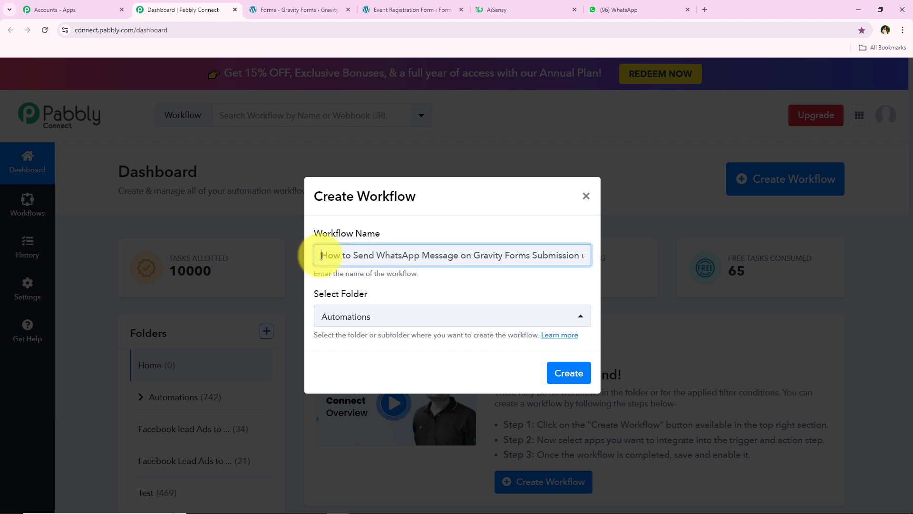
drag(319, 255, 591, 256)
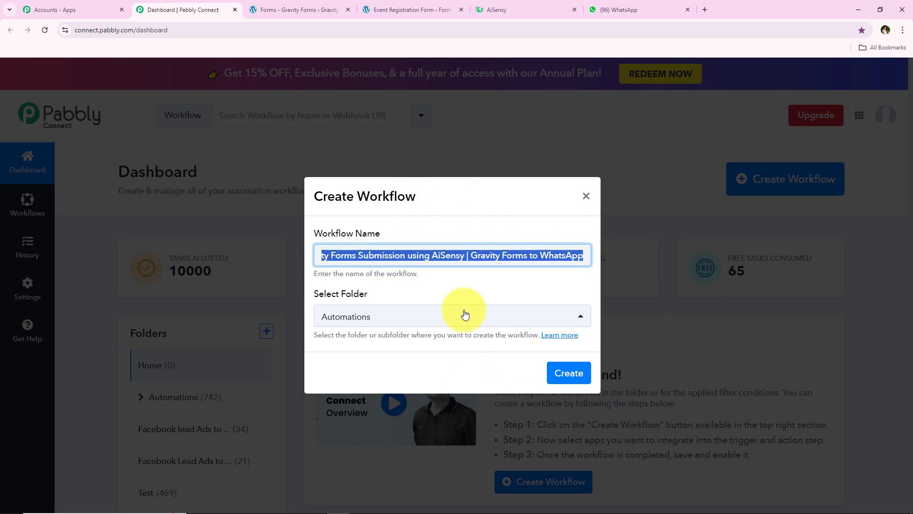
click(570, 373)
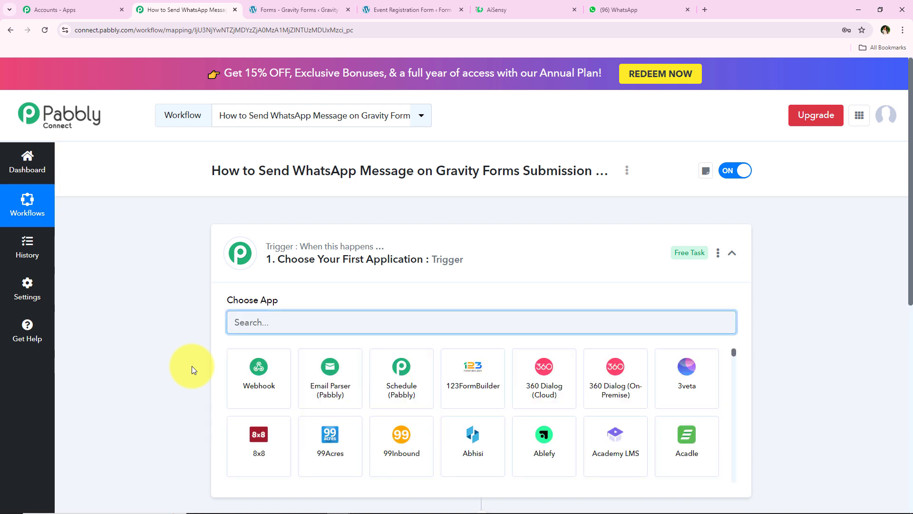
Collapse the trigger card and examine the workflow's trigger and action steps
click(342, 274)
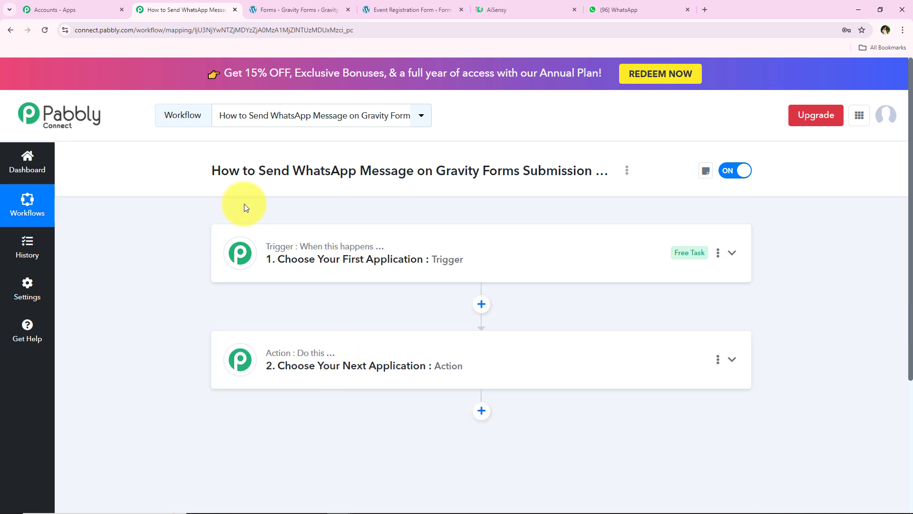
mouse_move(315, 252)
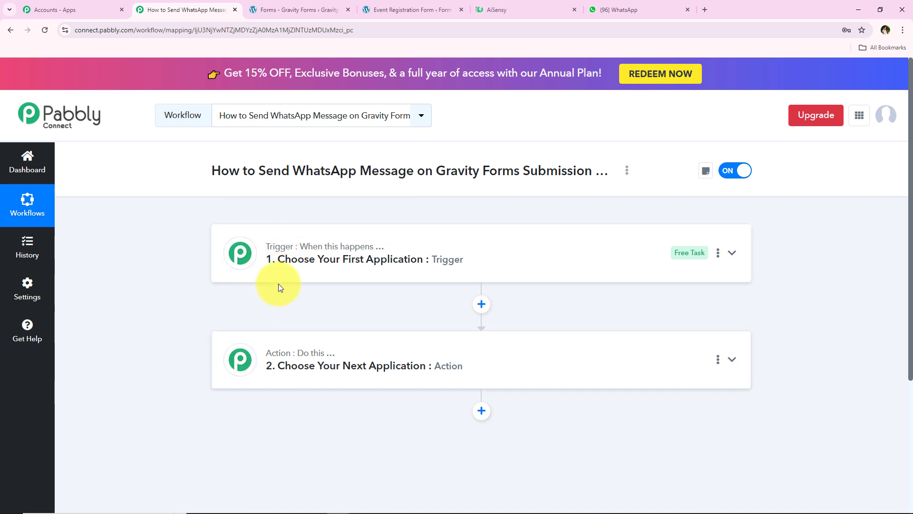
mouse_move(324, 362)
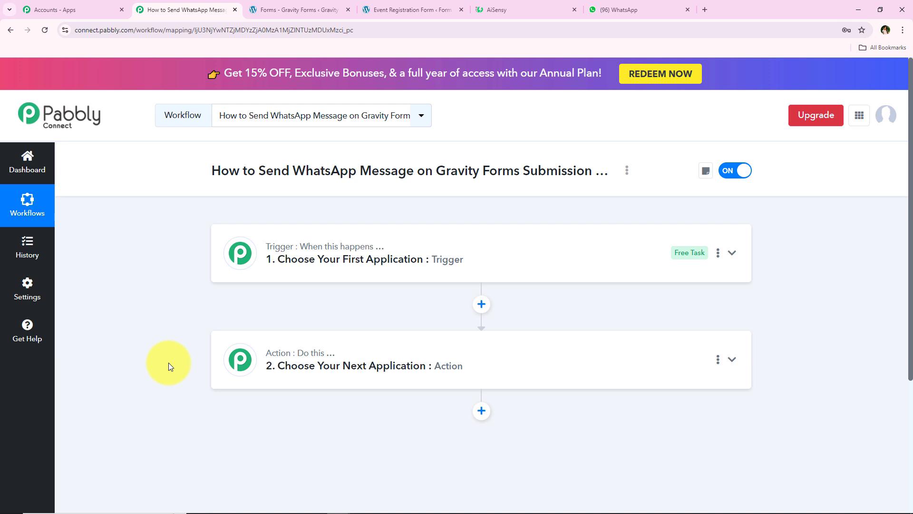
Expand the trigger step, search for "Gravit" and choose Gravity Forms as the trigger app
click(369, 259)
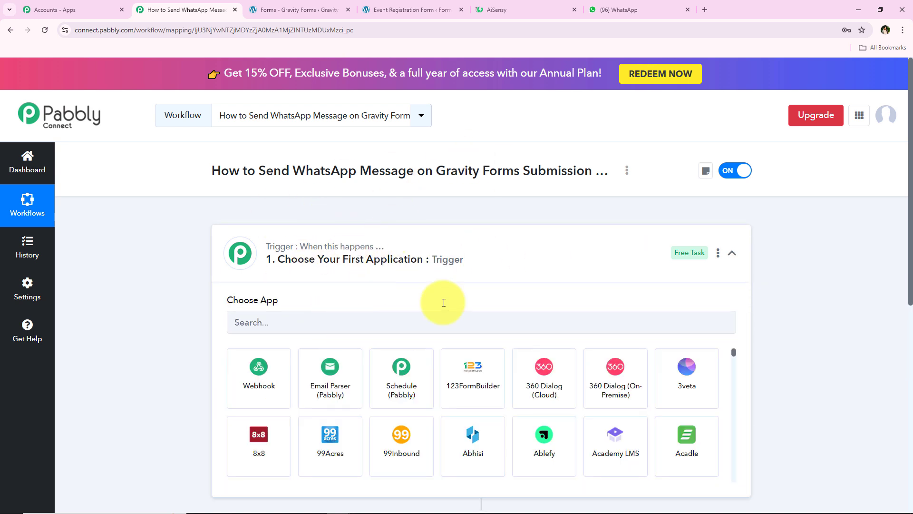
drag(435, 172, 343, 309)
click(287, 321)
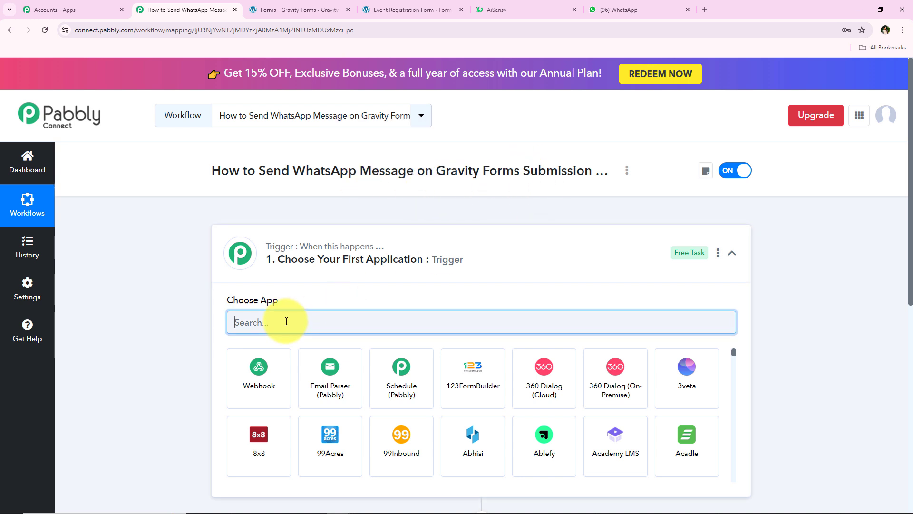
text(Gra)
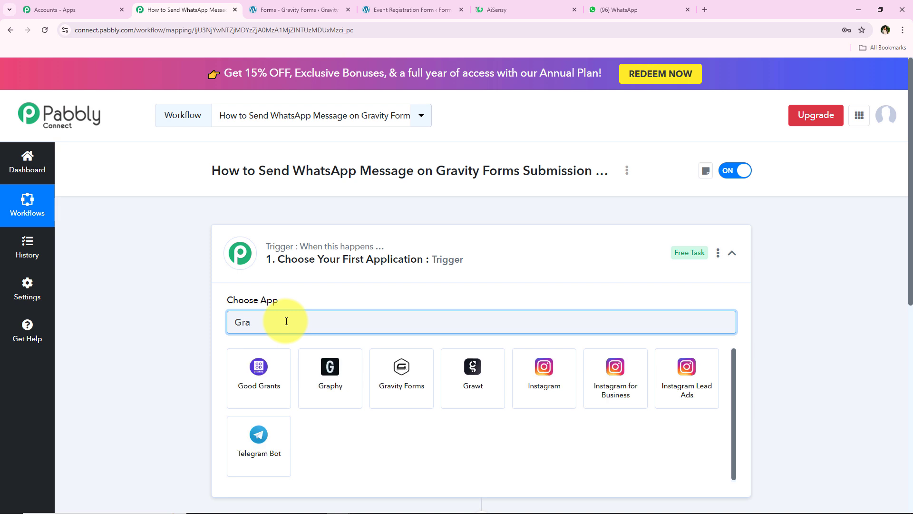
text(vit)
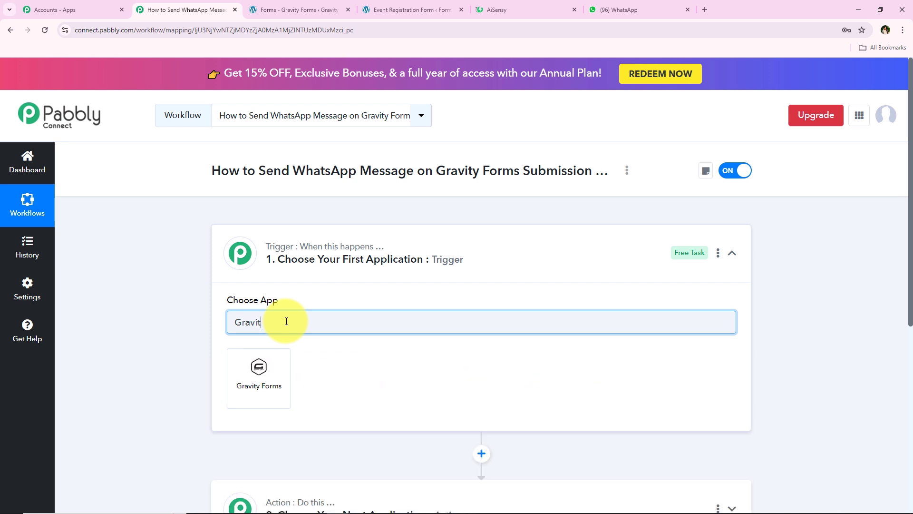
click(286, 352)
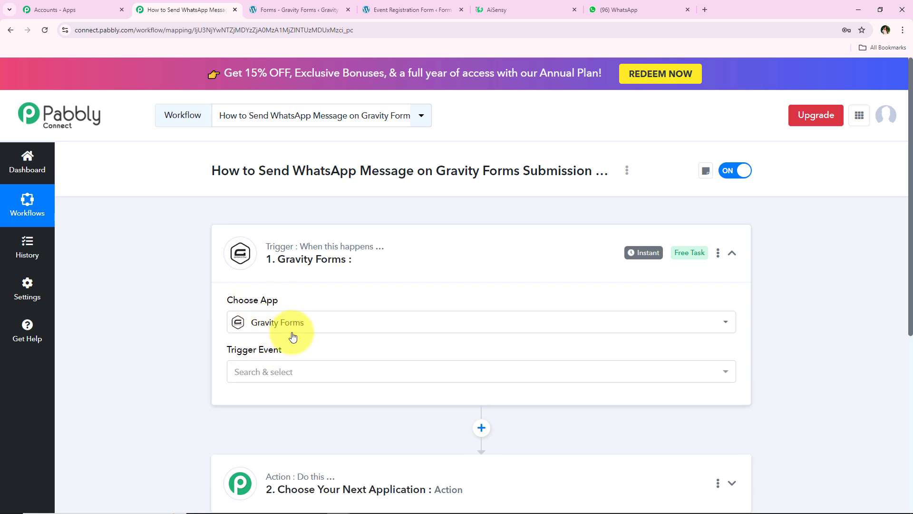
Set the Gravity Forms trigger event to New Response
click(273, 375)
scroll(122, 337, down, 1)
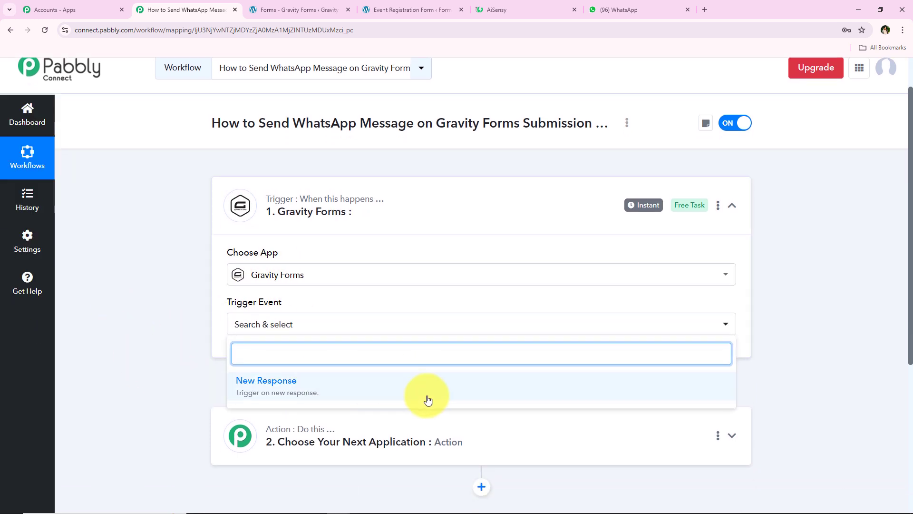
click(467, 396)
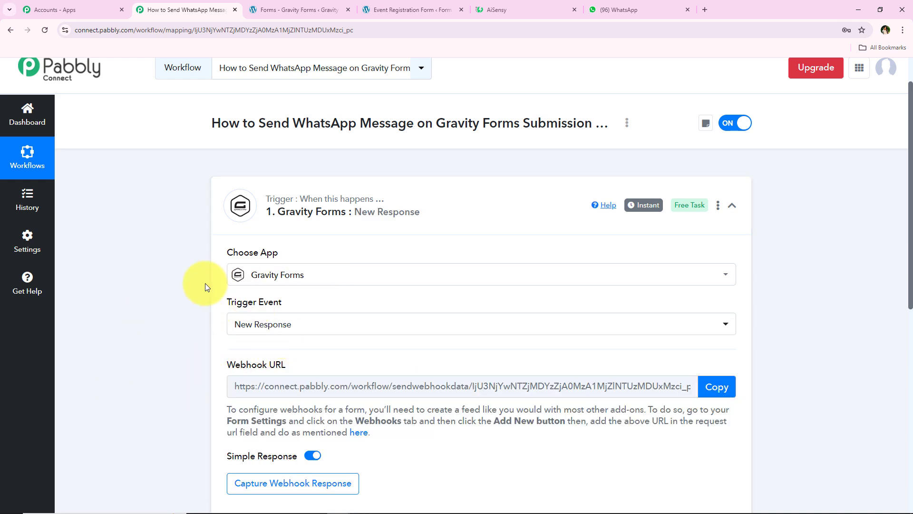
Copy the Gravity Forms trigger's webhook URL and start capturing the webhook response
scroll(285, 333, down, 1)
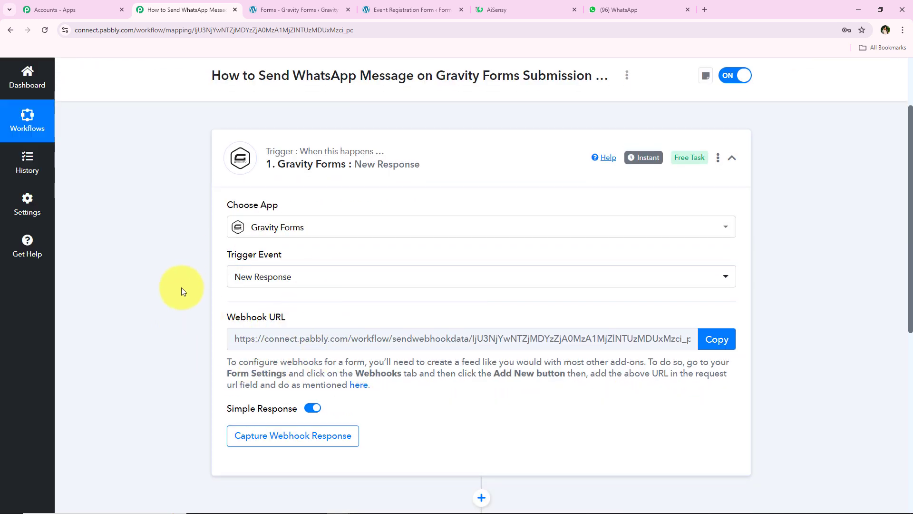
drag(223, 320, 285, 318)
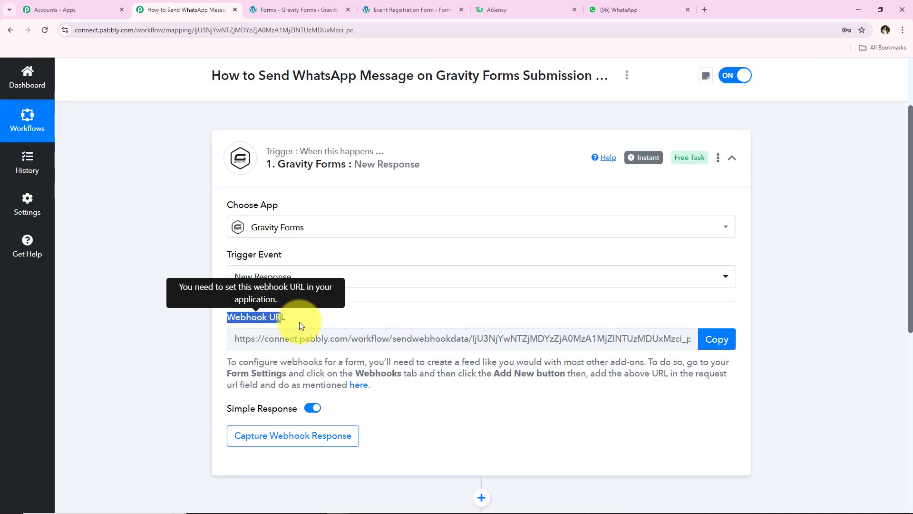
click(316, 310)
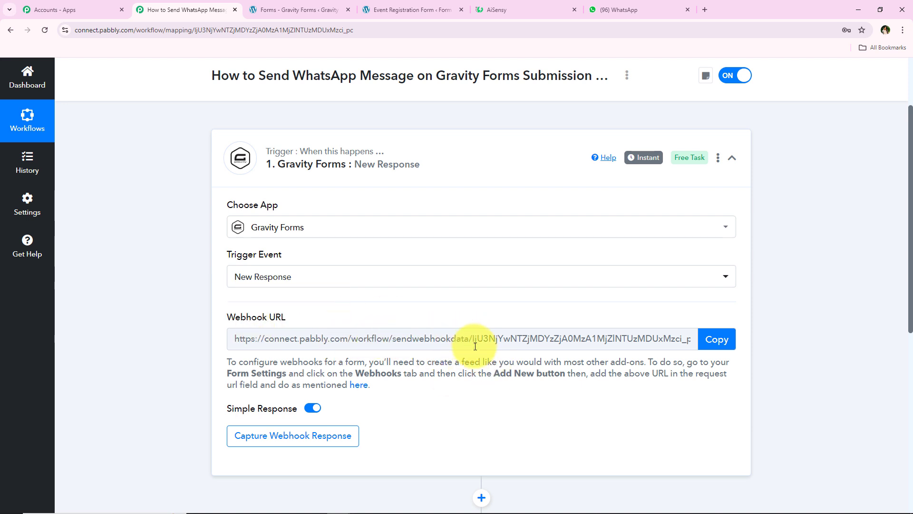
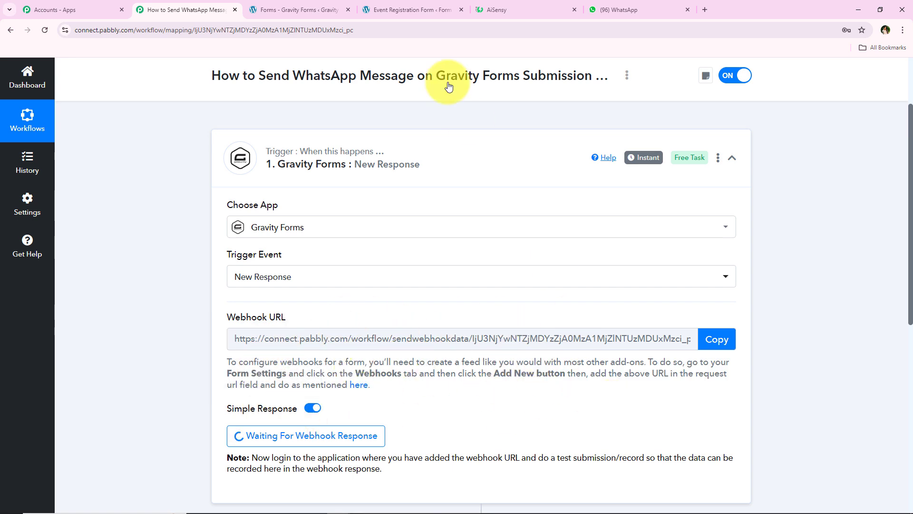
Switch to the Gravity Forms admin site and open the Event Registration Form for editing
click(316, 7)
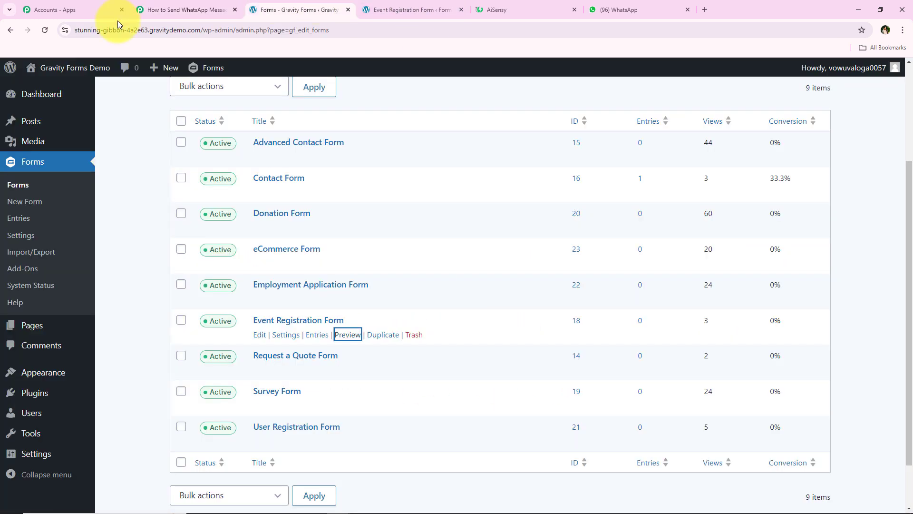
scroll(138, 214, up, 1)
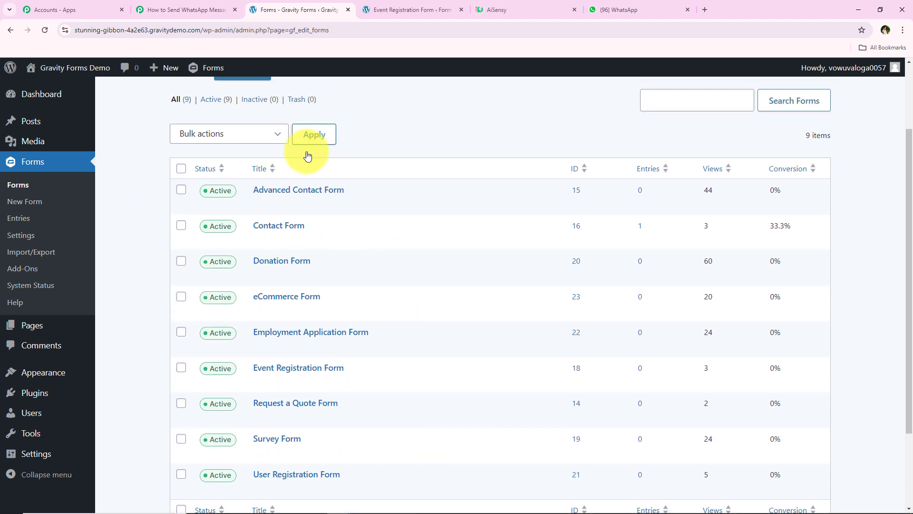
scroll(126, 318, down, 1)
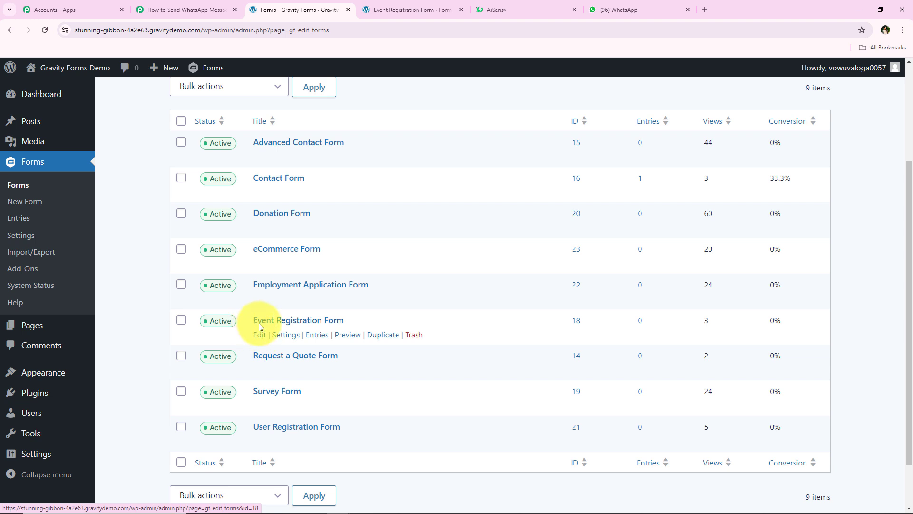
click(260, 334)
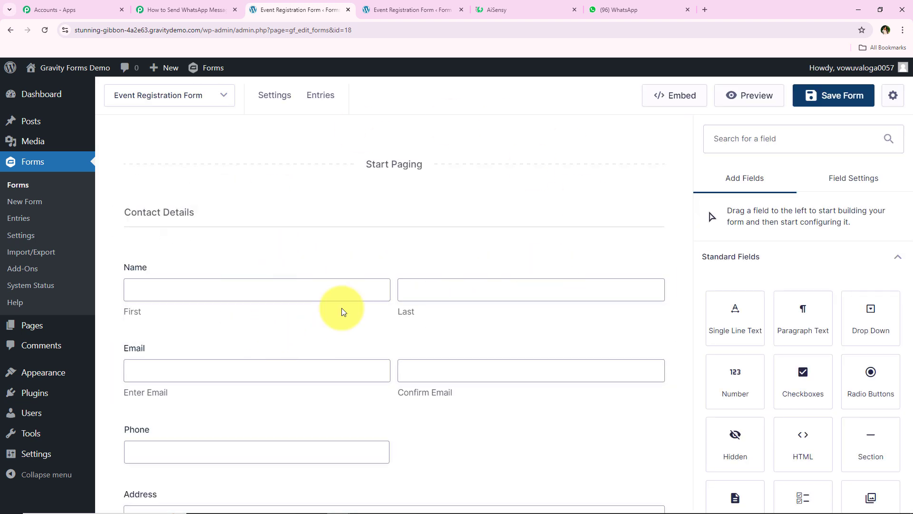
Open the Webhooks settings of the Event Registration Form
mouse_move(272, 98)
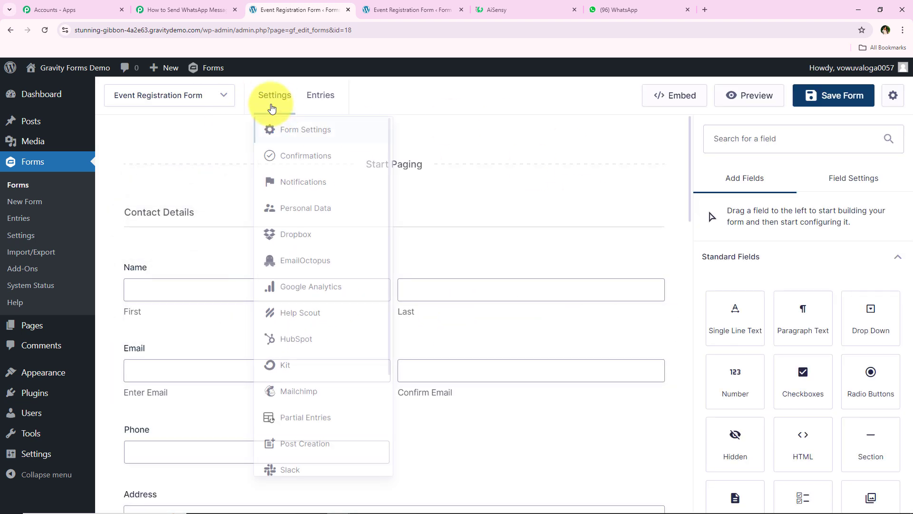
scroll(317, 321, down, 3)
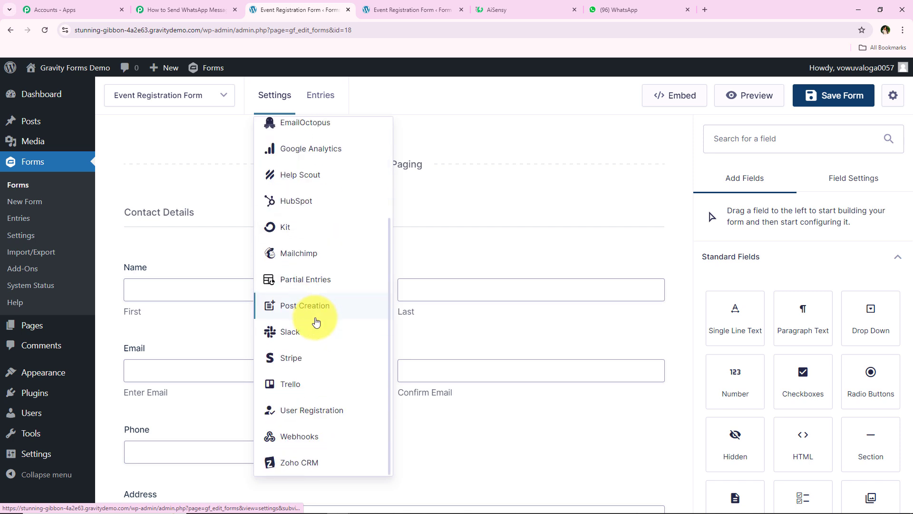
click(320, 436)
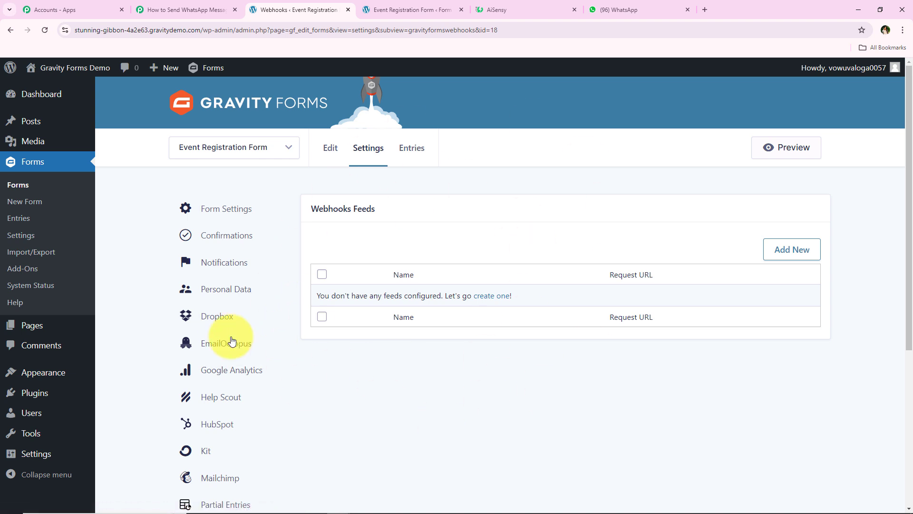
Add a new webhooks feed named "WhatsApp" and paste the copied Pabbly webhook URL as its request URL
mouse_move(369, 147)
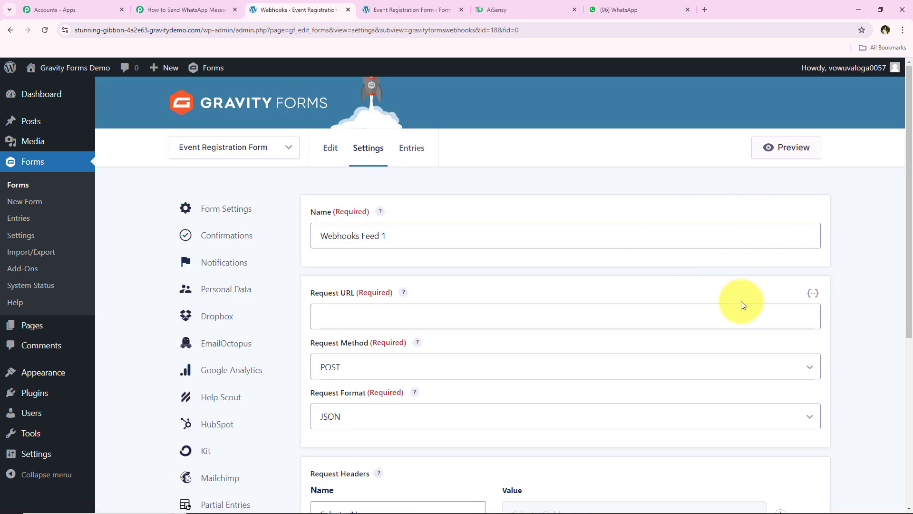
scroll(312, 239, down, 1)
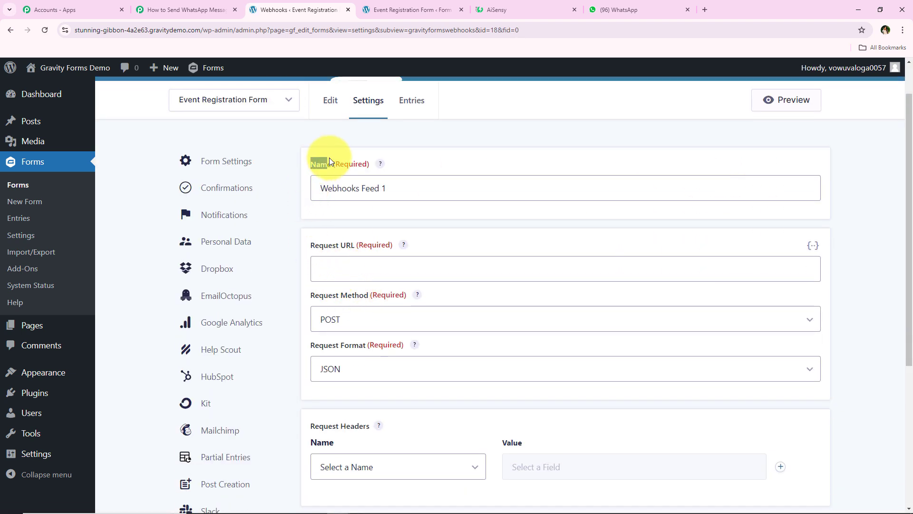
drag(405, 190, 315, 190)
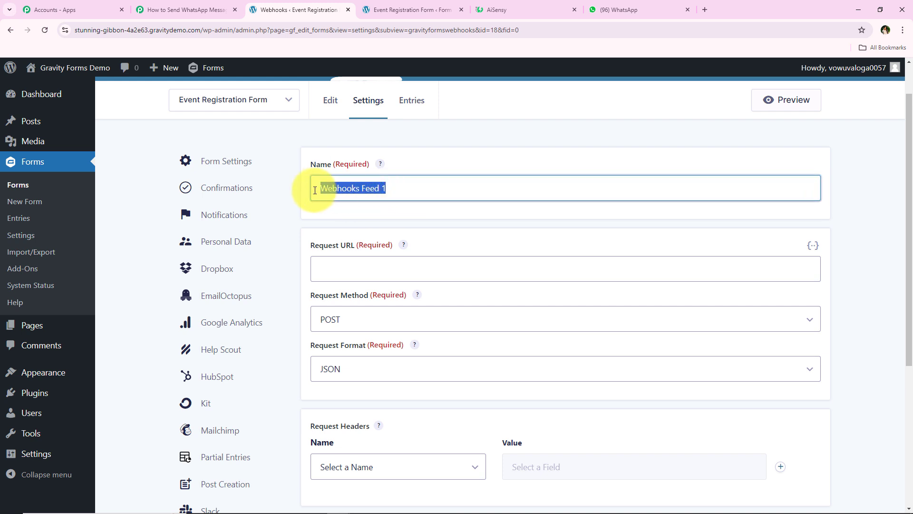
text(WhatsApp)
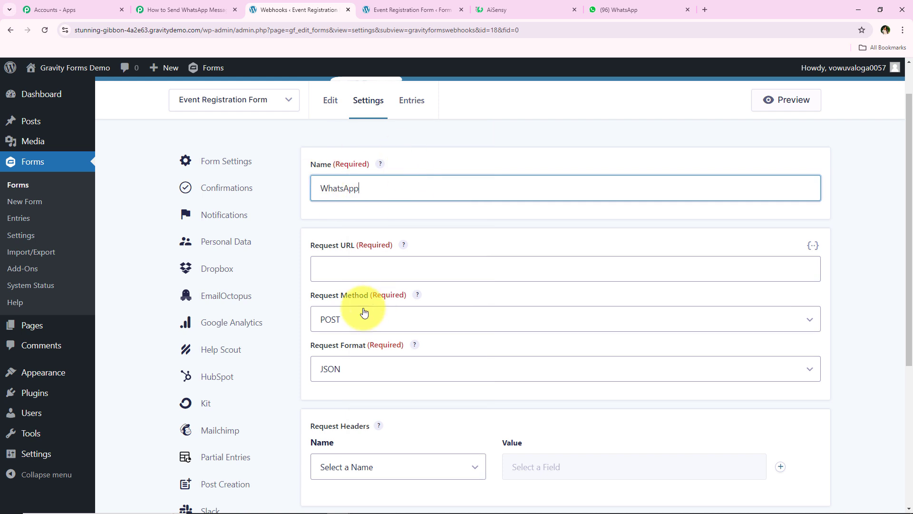
click(362, 271)
right_click(361, 269)
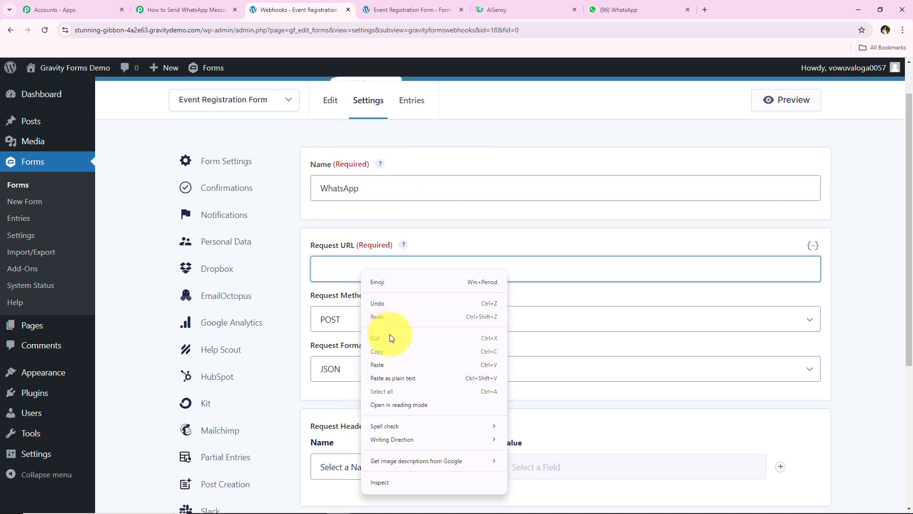
click(386, 365)
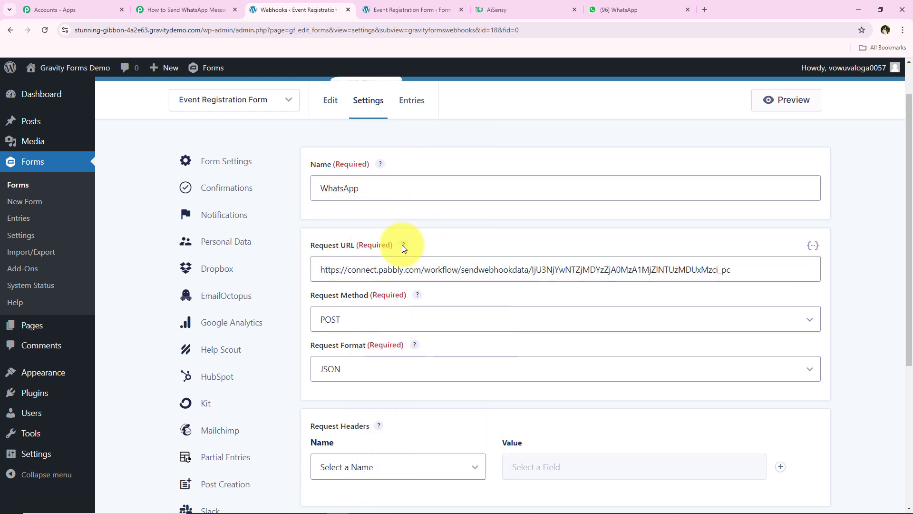
Keep the request method POST, the request format JSON and the body All Fields, and save the webhook feed settings
scroll(372, 301, down, 1)
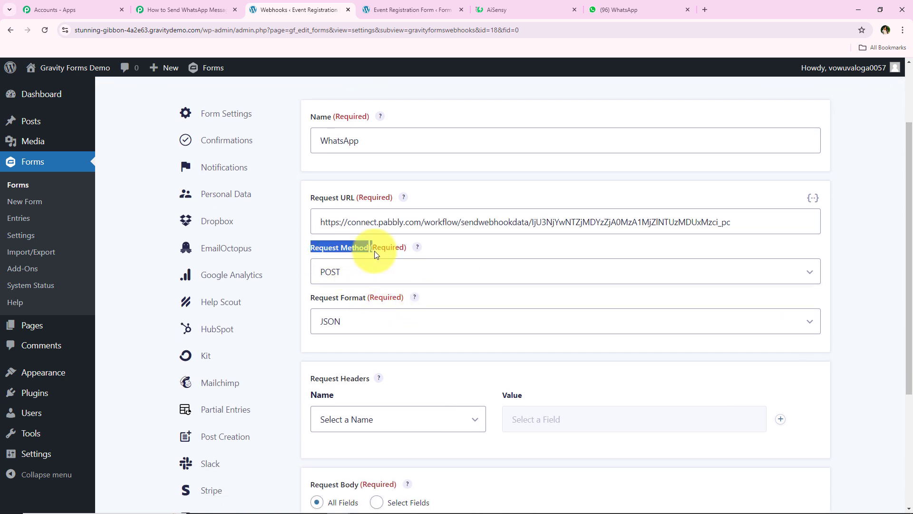
click(367, 271)
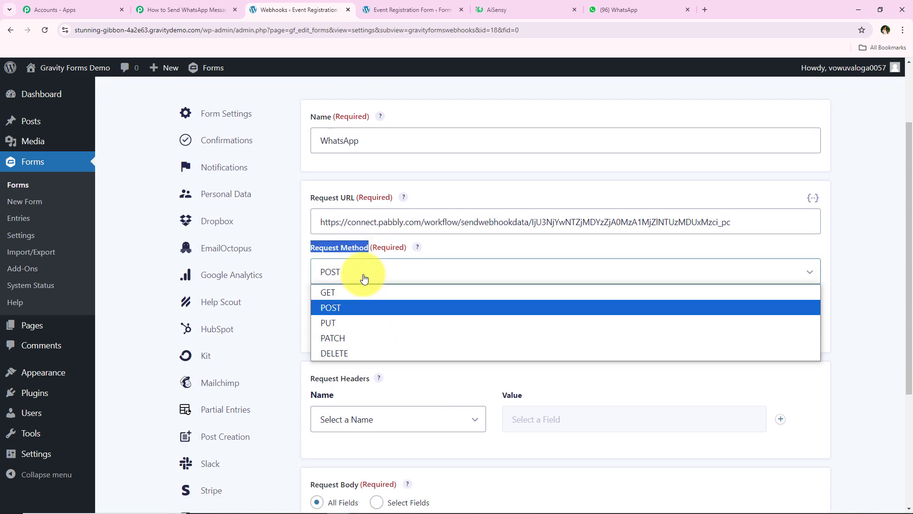
click(305, 298)
drag(361, 301, 359, 317)
click(359, 317)
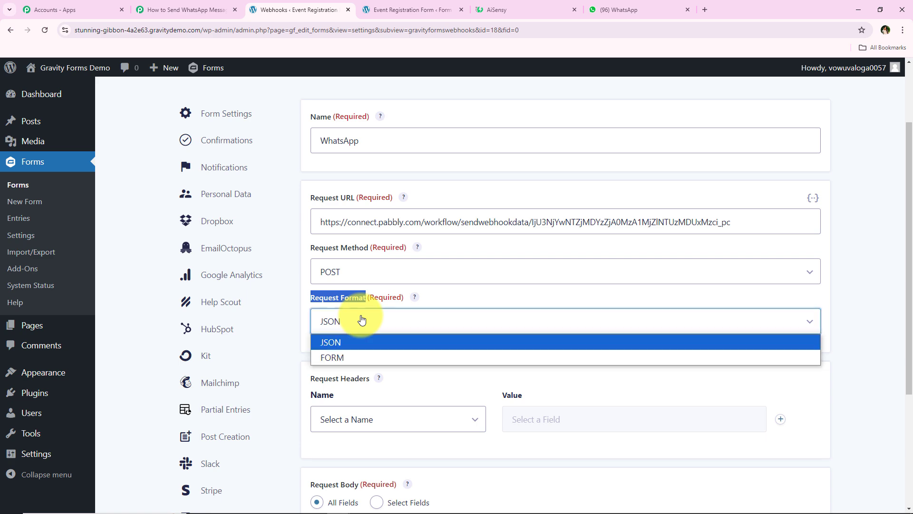
click(359, 317)
scroll(362, 322, down, 4)
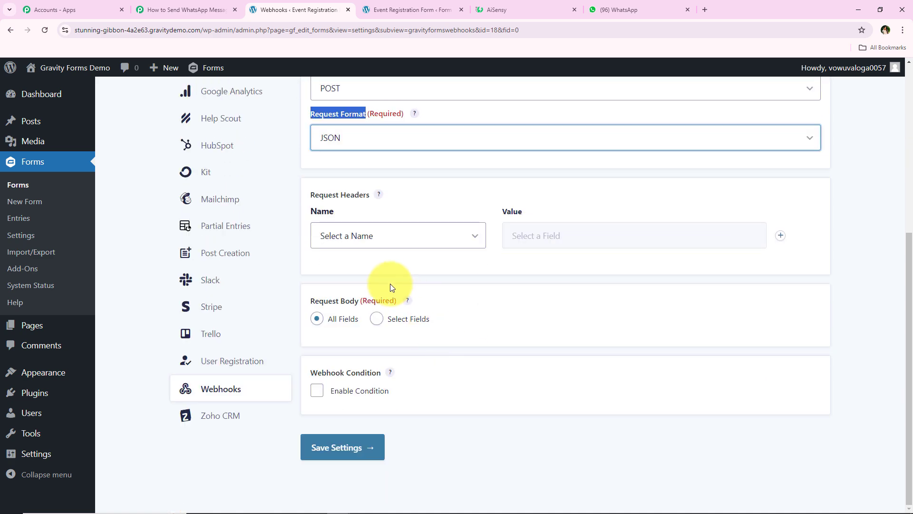
click(342, 445)
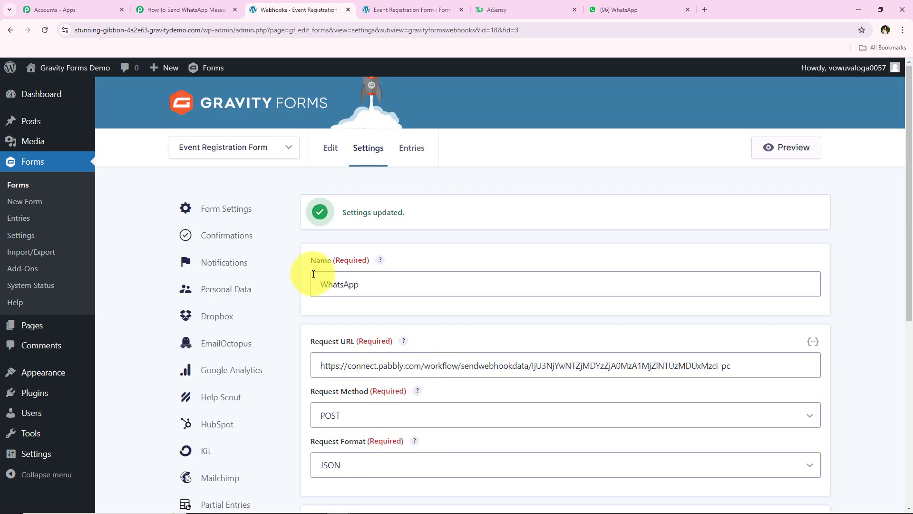
Review the saved webhook feed, and check the trigger's webhook capture status in the Pabbly Connect workflow
drag(339, 217, 414, 214)
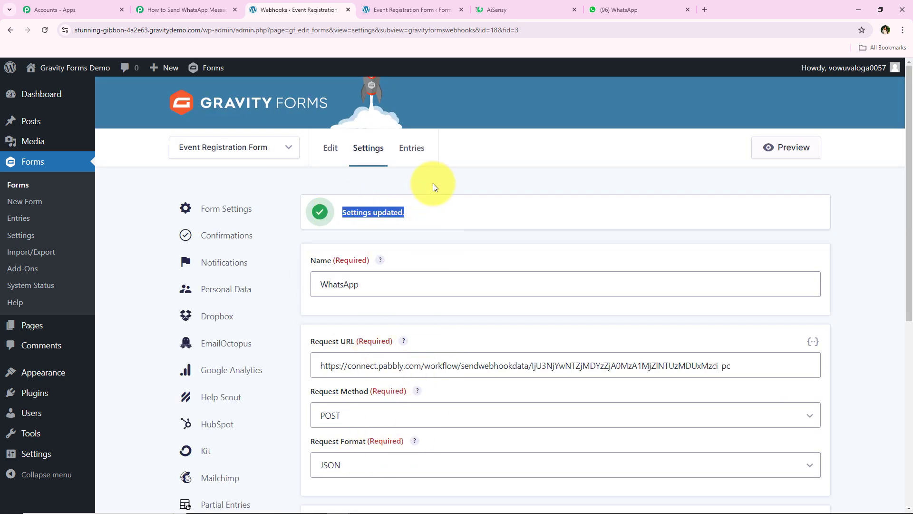
scroll(531, 333, down, 2)
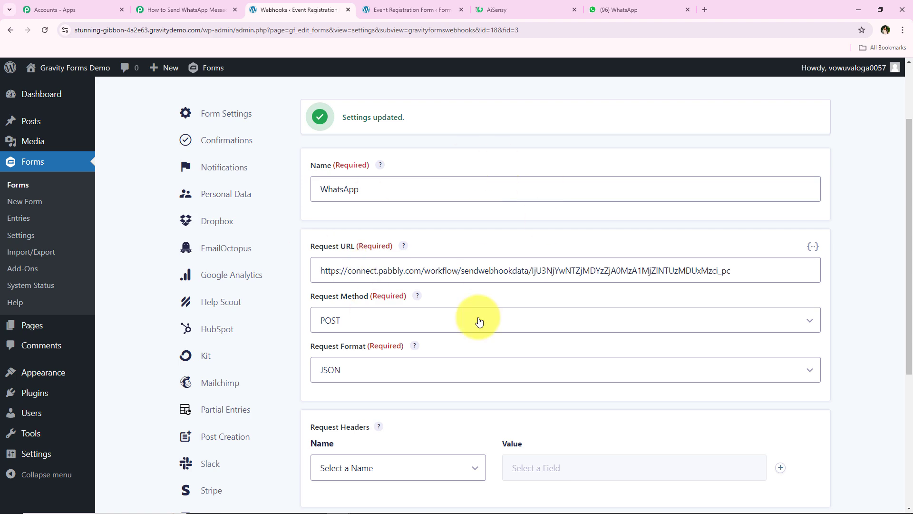
scroll(320, 369, up, 2)
click(176, 6)
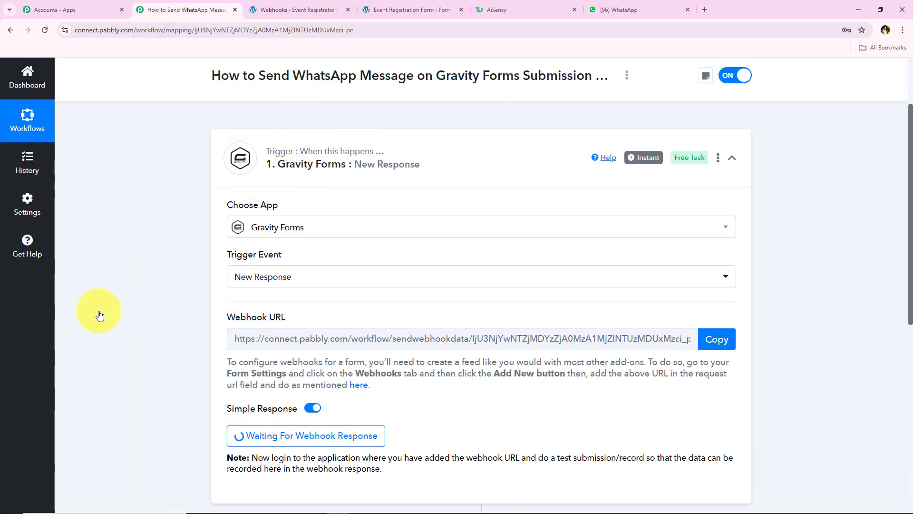
scroll(143, 351, down, 3)
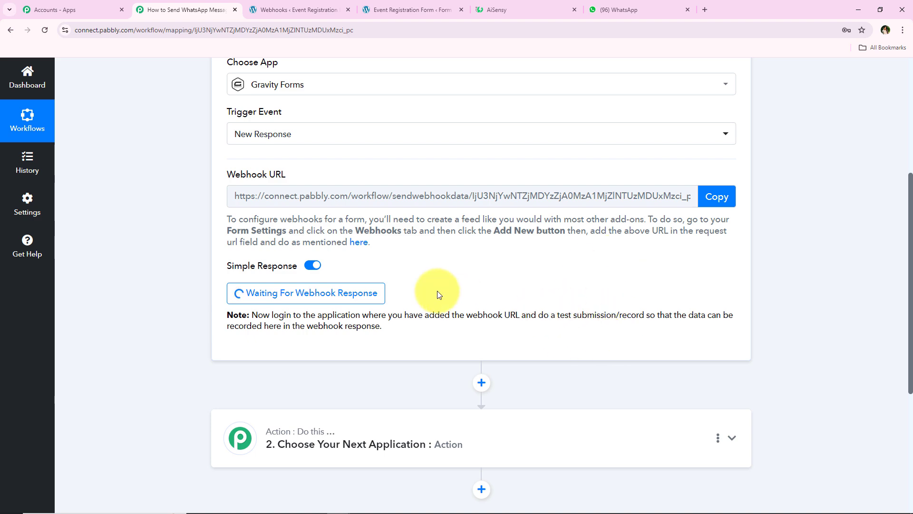
scroll(408, 310, up, 2)
Return to the Gravity Forms list, open a new preview of the Event Registration Form and close the old preview
click(298, 10)
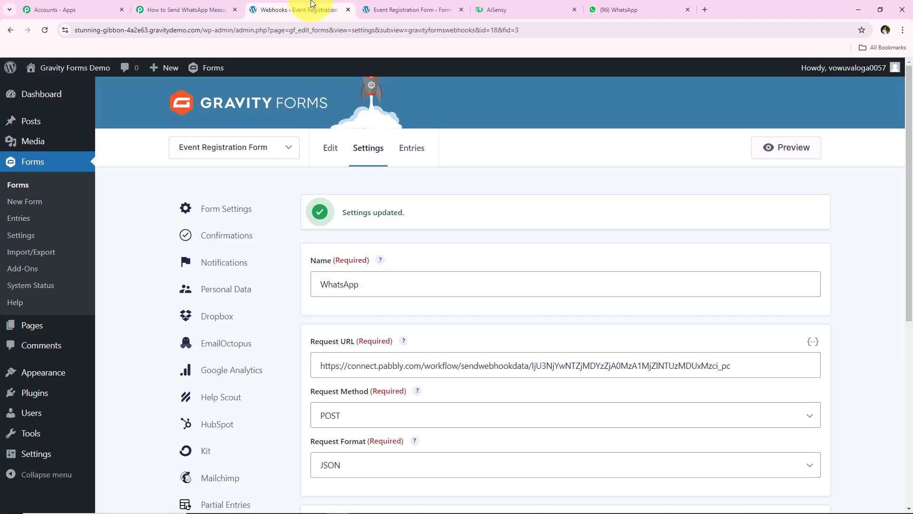
click(287, 151)
click(30, 163)
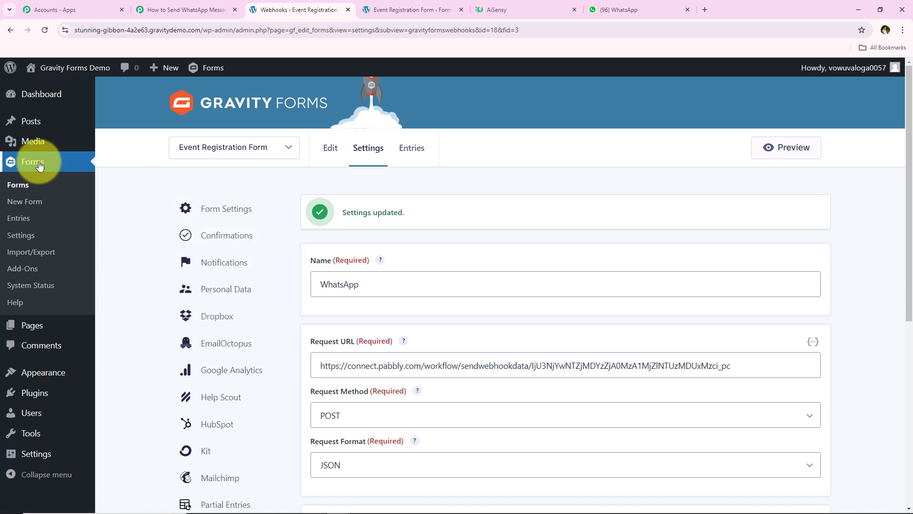
scroll(322, 304, down, 2)
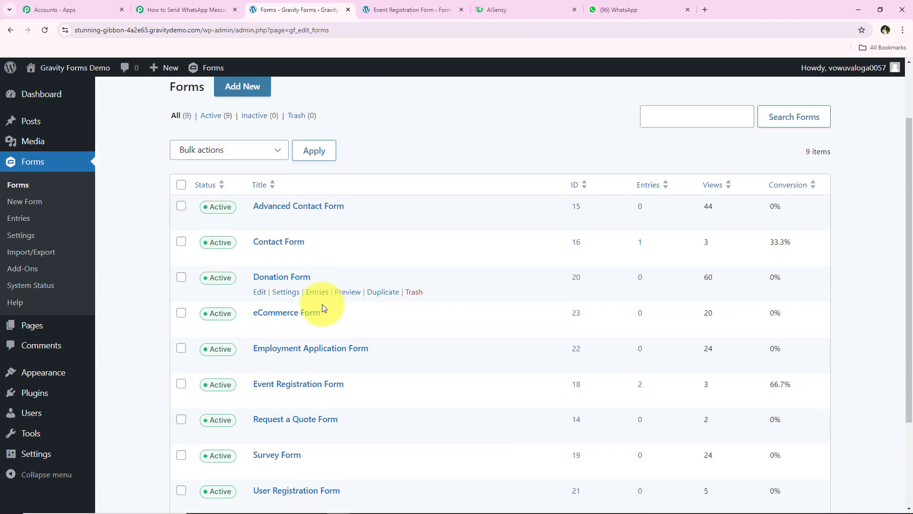
scroll(203, 342, down, 1)
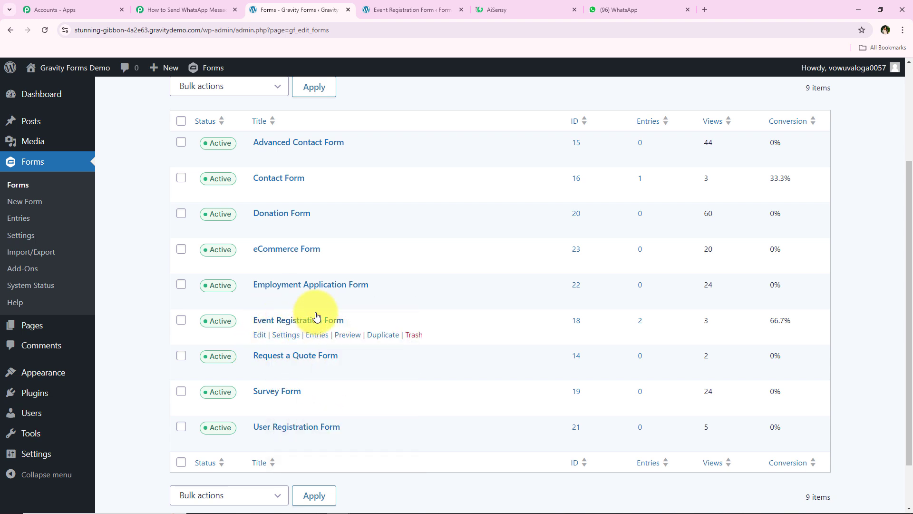
click(354, 335)
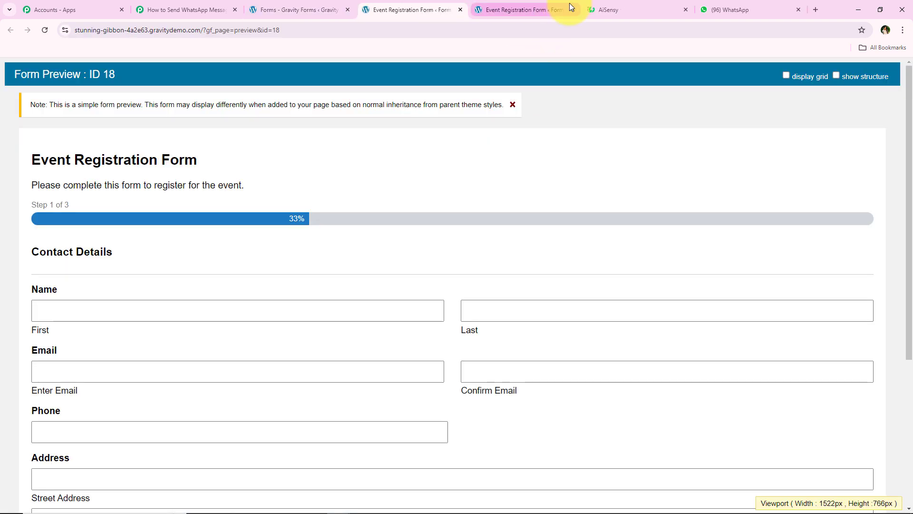
click(572, 9)
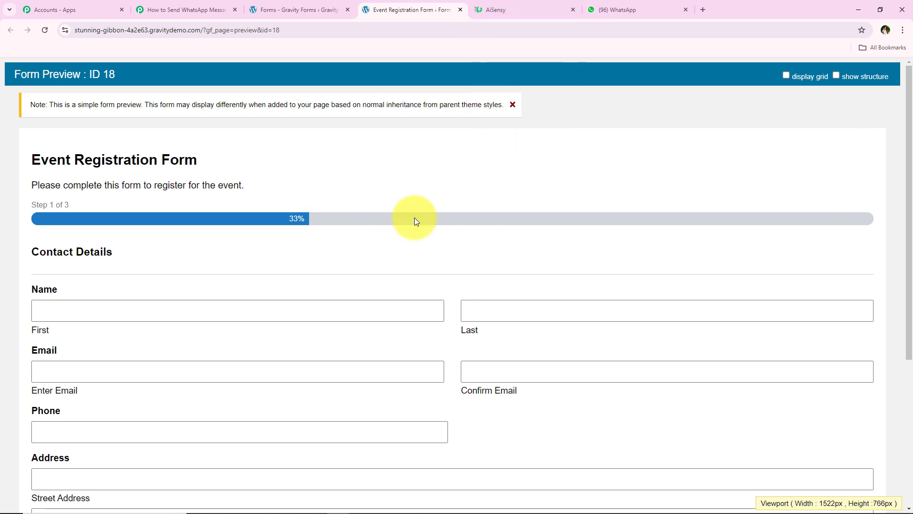
Fill in the form's contact details with the saved dummy user's name, e-mail, phone and address
scroll(322, 226, down, 2)
click(139, 214)
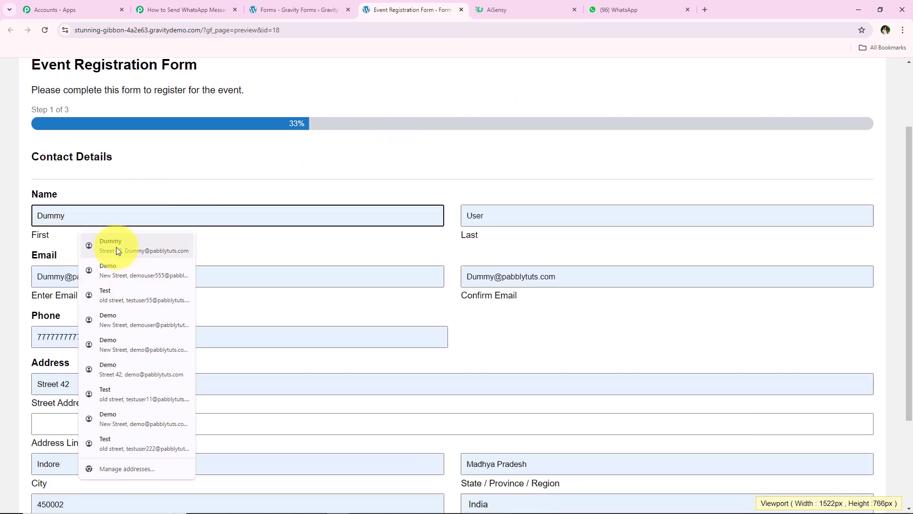
click(116, 246)
scroll(50, 278, down, 1)
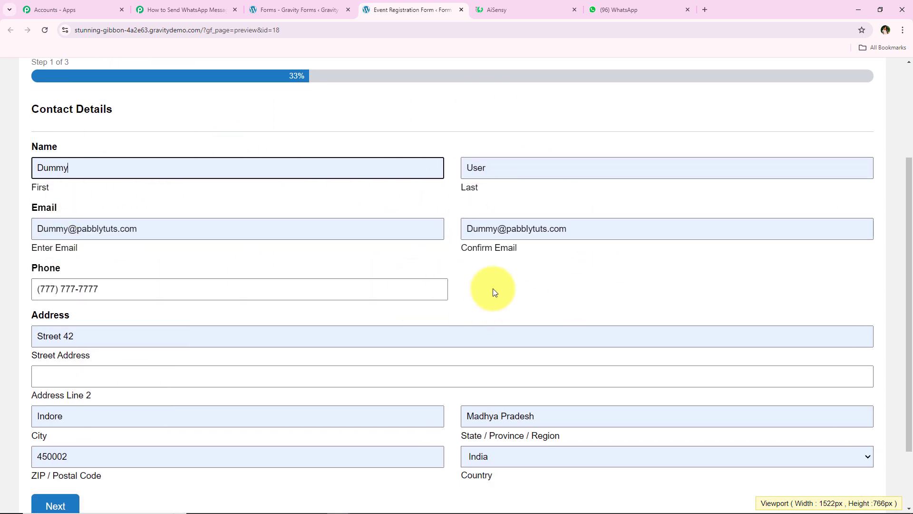
scroll(145, 309, down, 2)
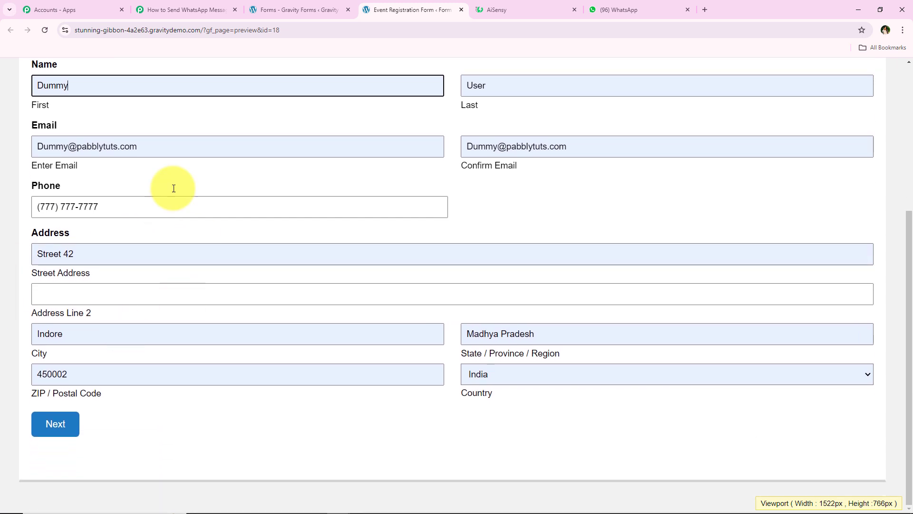
Complete the form's Event Details page with gender Female, age 25-34 and Google as the referral source, and continue to Payment Details
click(56, 430)
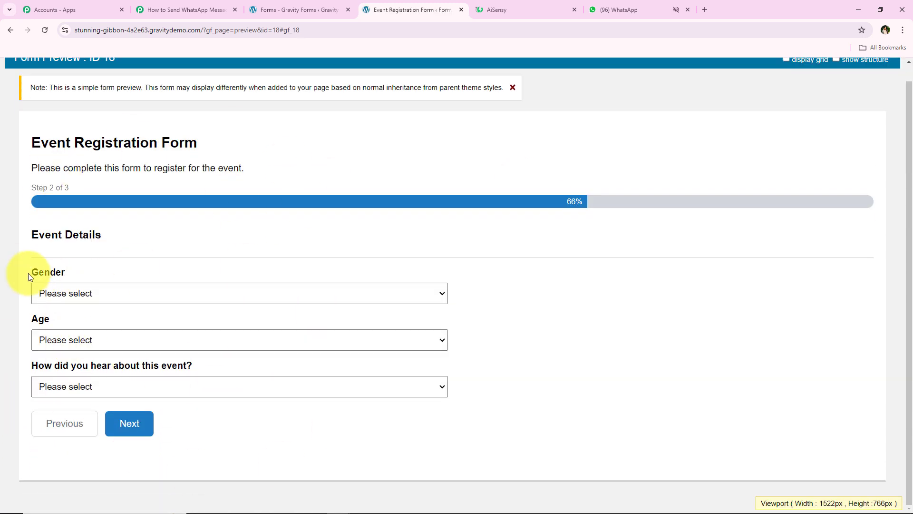
click(83, 287)
click(80, 339)
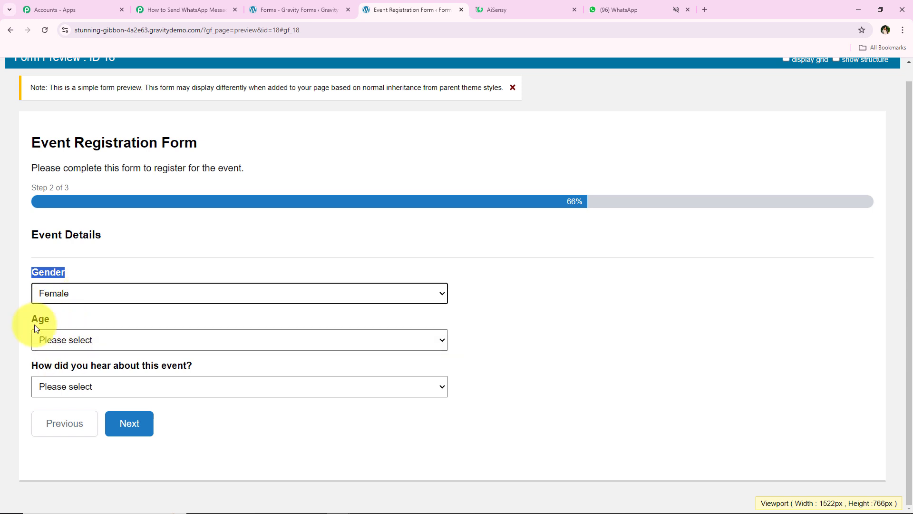
click(57, 340)
click(77, 385)
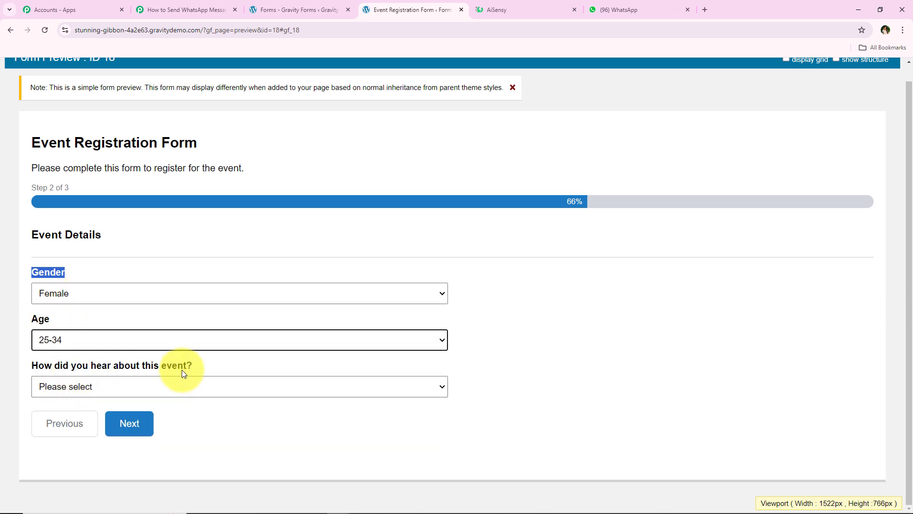
click(94, 385)
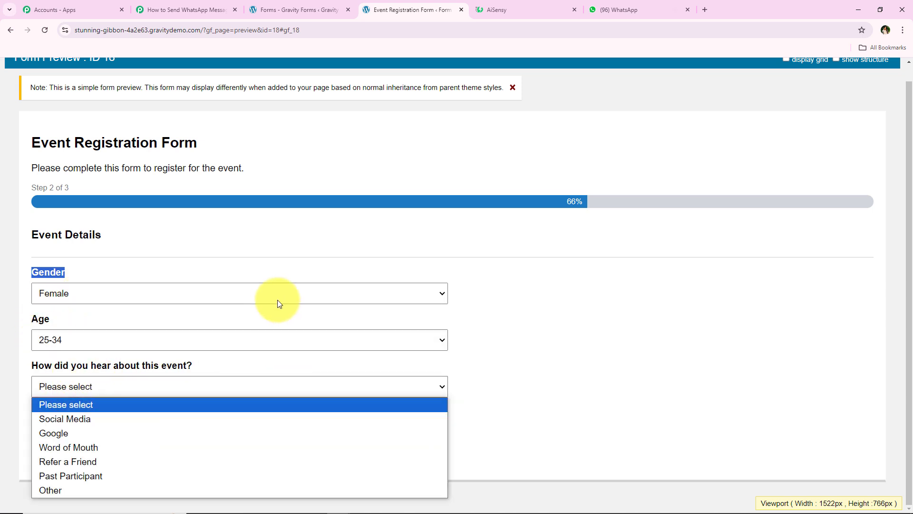
click(72, 431)
click(125, 430)
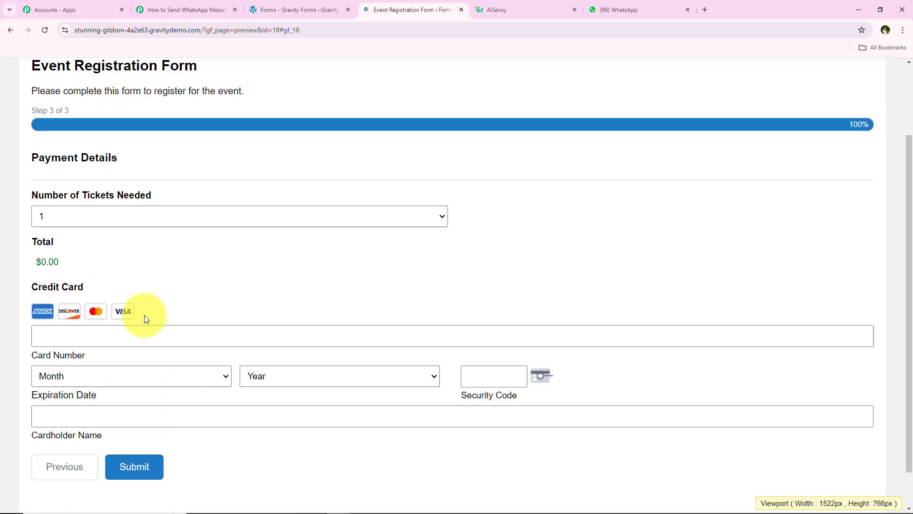
Fill in the payment details with the saved credit card, enter its security code and submit the registration form
click(144, 312)
click(156, 321)
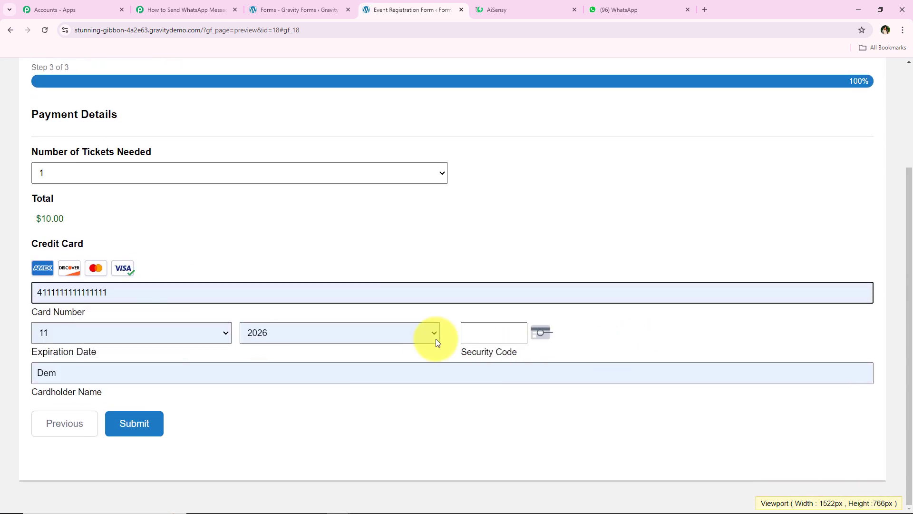
click(501, 328)
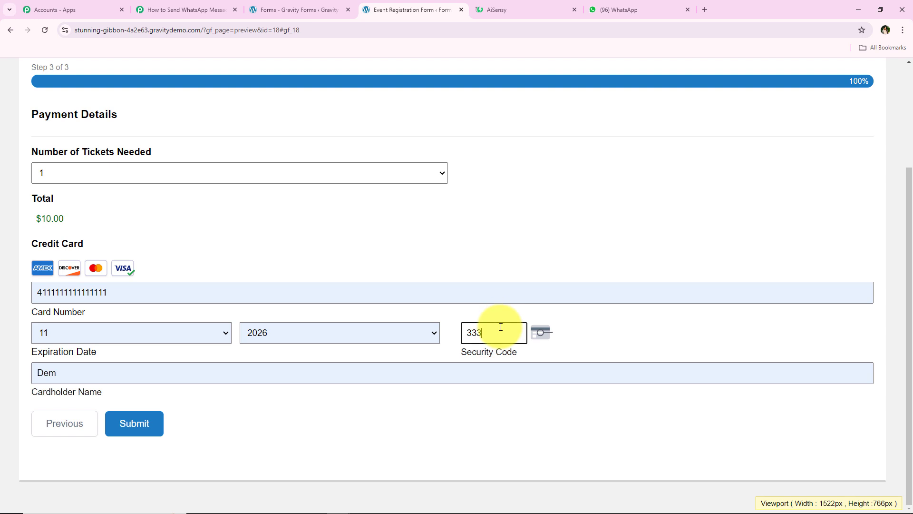
click(159, 422)
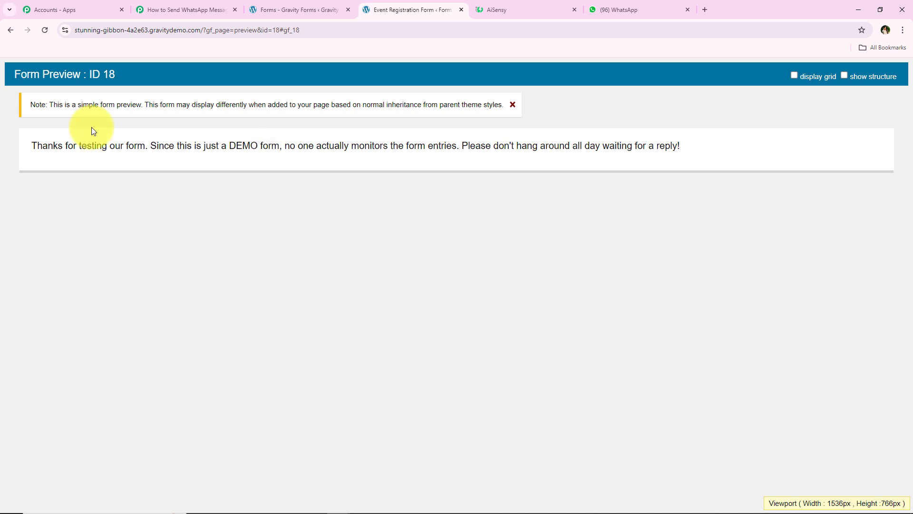
drag(15, 155, 131, 154)
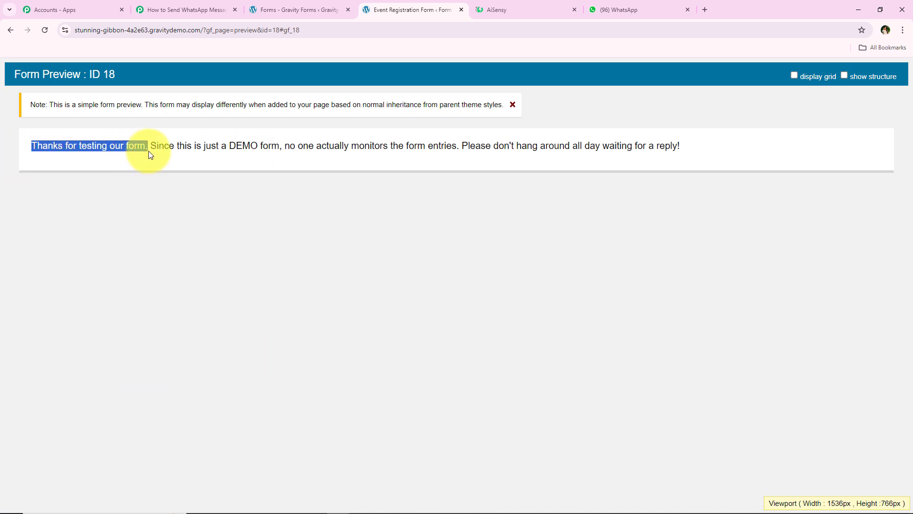
click(162, 235)
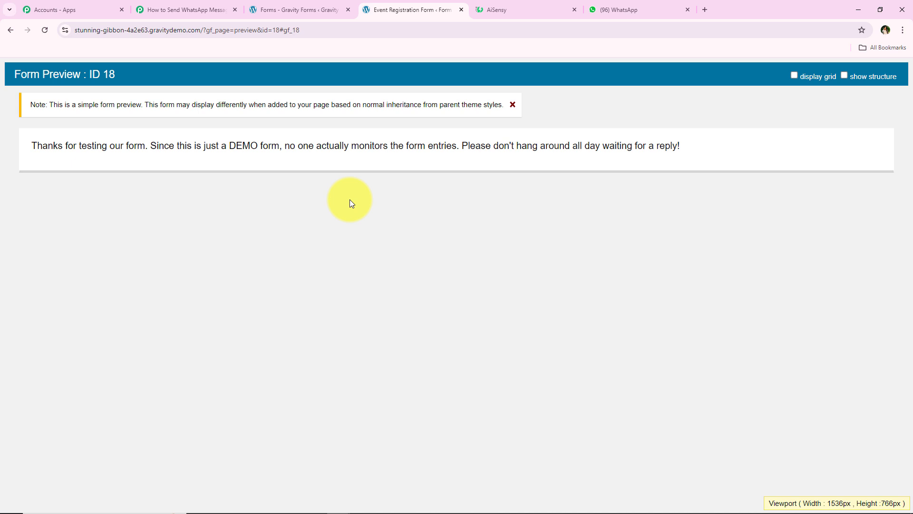
Switch to the Pabbly Connect workflow, examine the captured webhook response for the submitted form details, and collapse the Gravity Forms trigger
click(197, 3)
scroll(210, 278, down, 5)
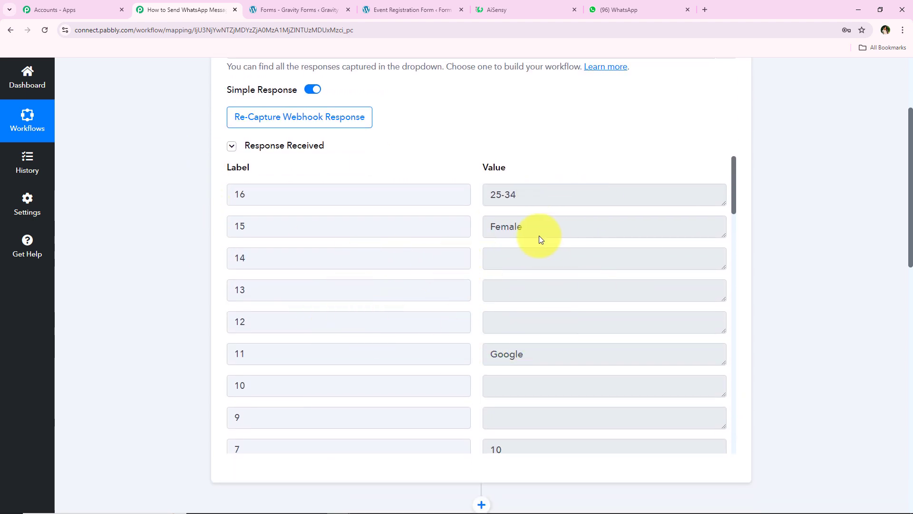
double_click(506, 227)
scroll(518, 322, down, 6)
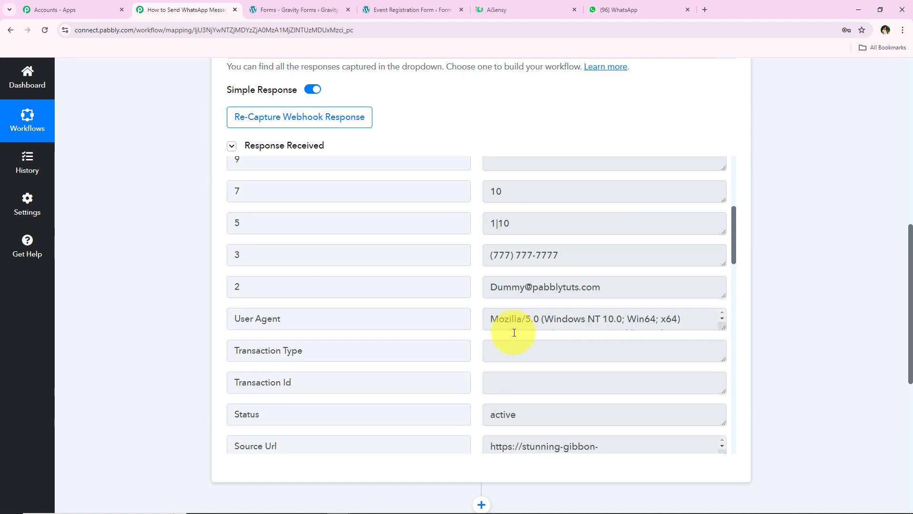
drag(601, 267, 490, 262)
drag(623, 229, 391, 233)
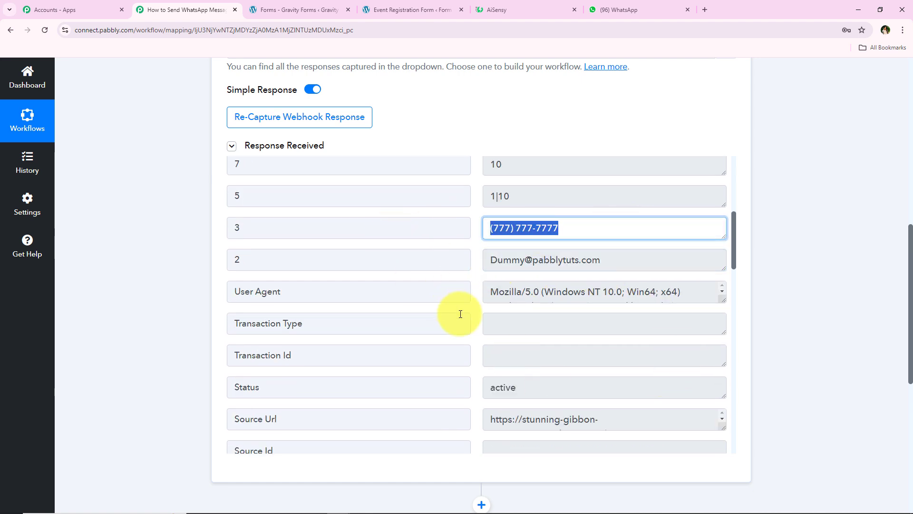
scroll(513, 284, up, 3)
scroll(512, 284, up, 3)
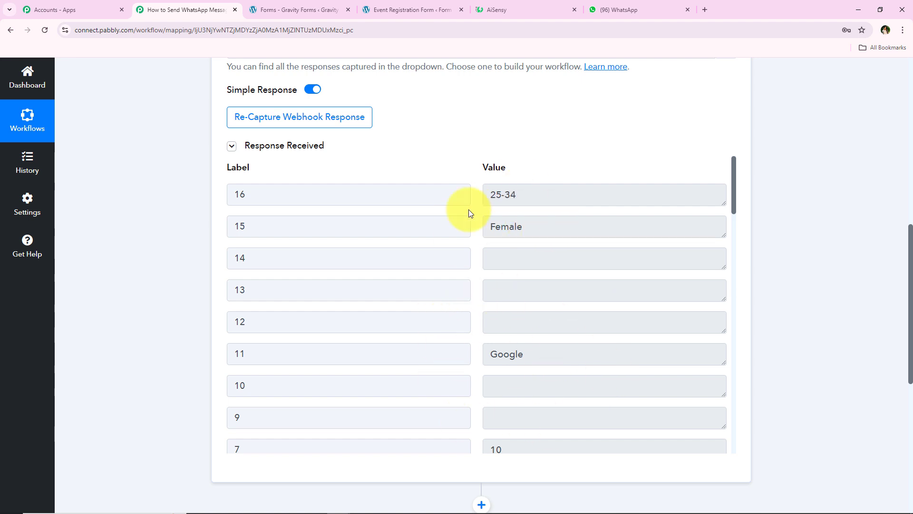
scroll(393, 255, down, 20)
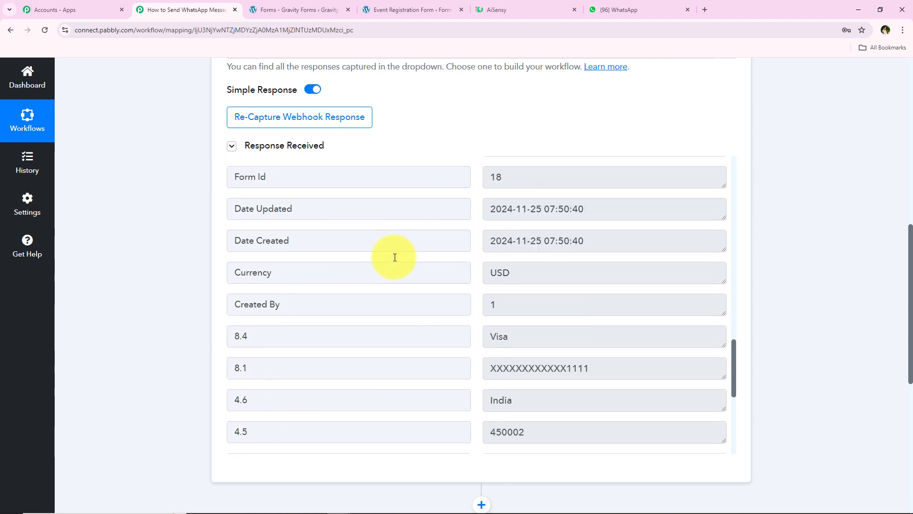
scroll(484, 342, down, 1)
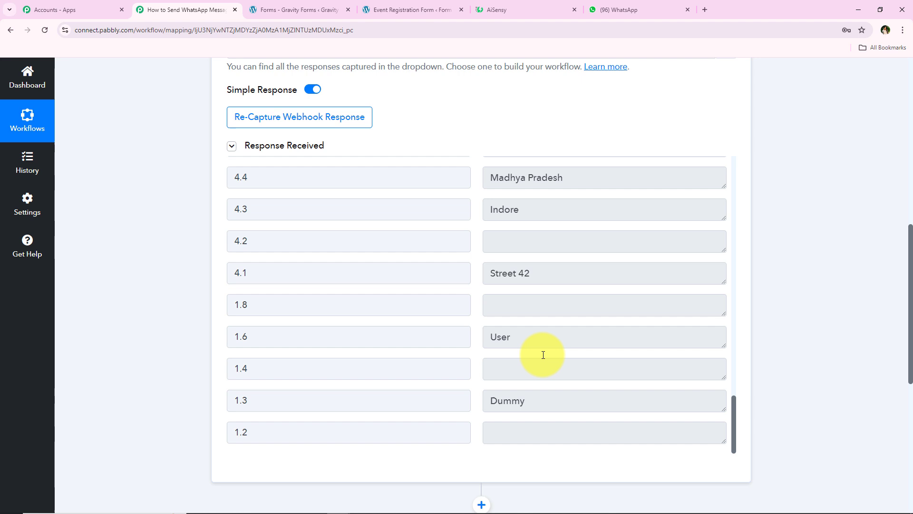
double_click(550, 405)
double_click(631, 341)
click(172, 365)
middle_click(180, 273)
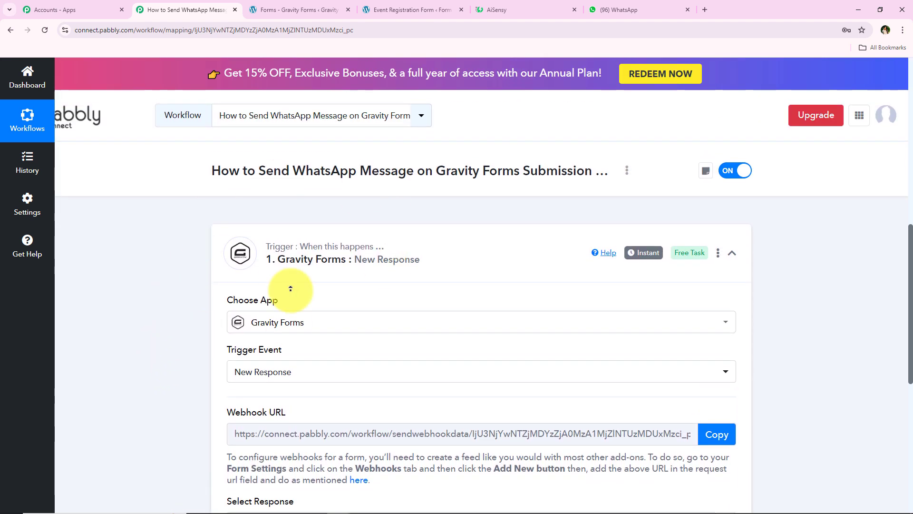
click(418, 247)
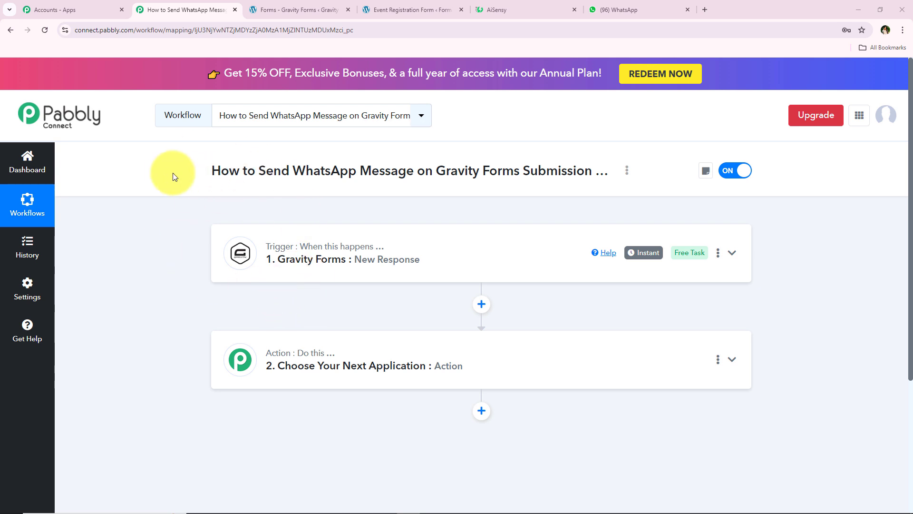
Set the workflow's action step to the app WhatsApp by AiSensy with the action event Send Template Message
drag(259, 176, 414, 177)
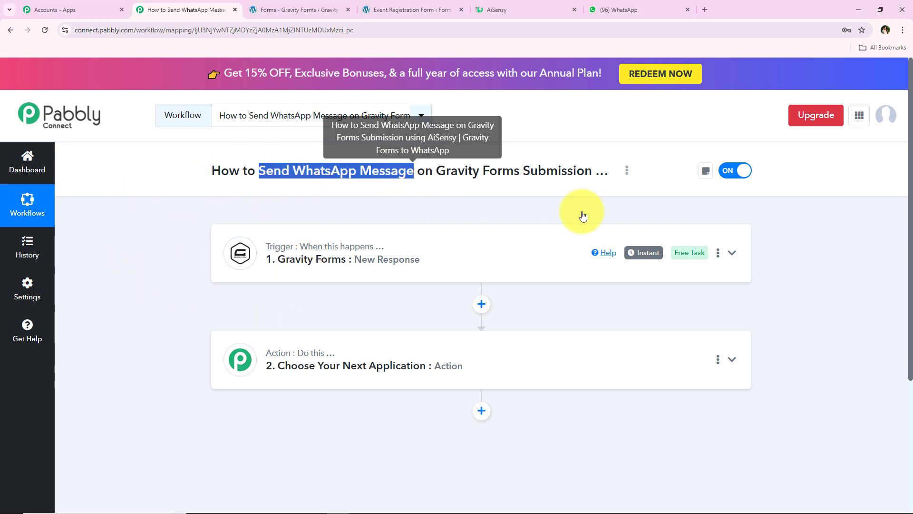
click(158, 285)
click(314, 380)
scroll(353, 343, down, 3)
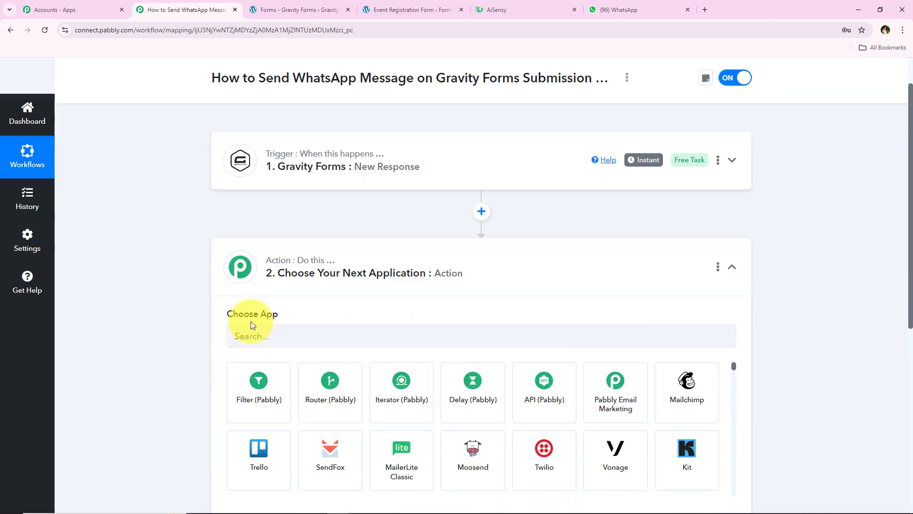
click(276, 261)
text(Aisensy)
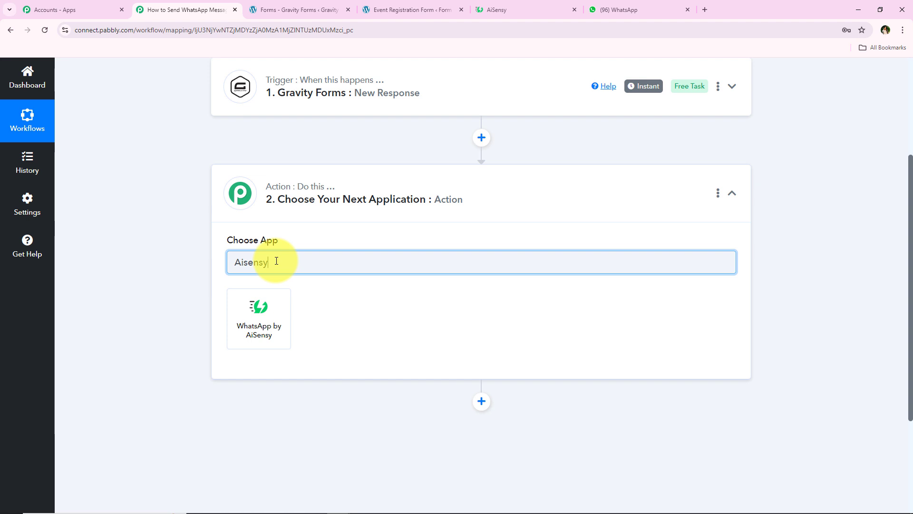
click(240, 309)
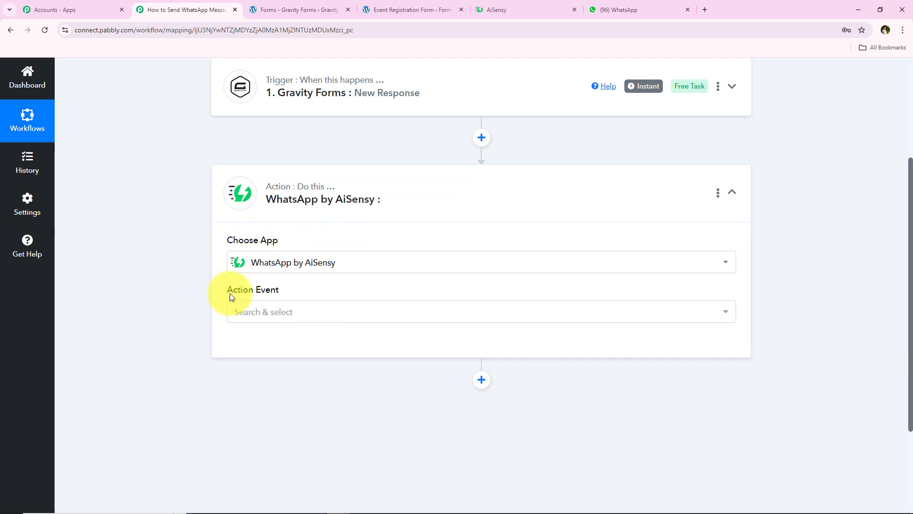
drag(229, 293, 302, 291)
click(290, 311)
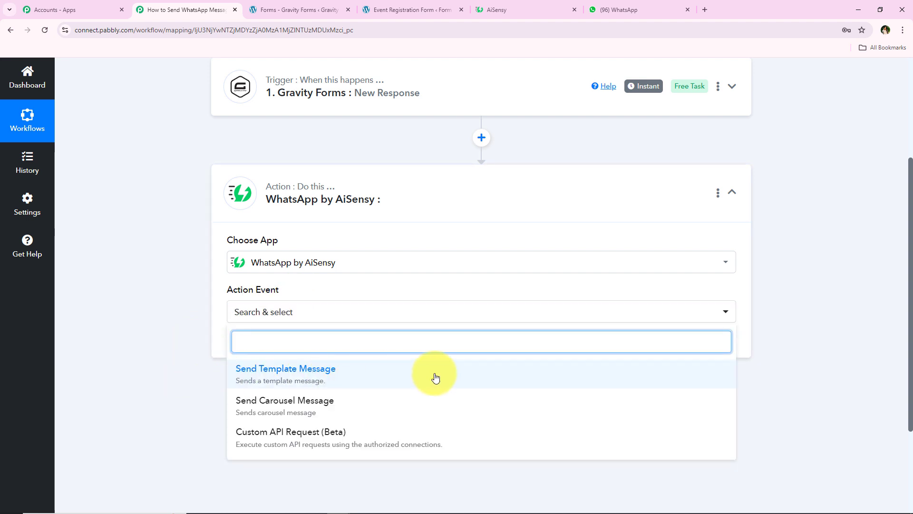
click(682, 375)
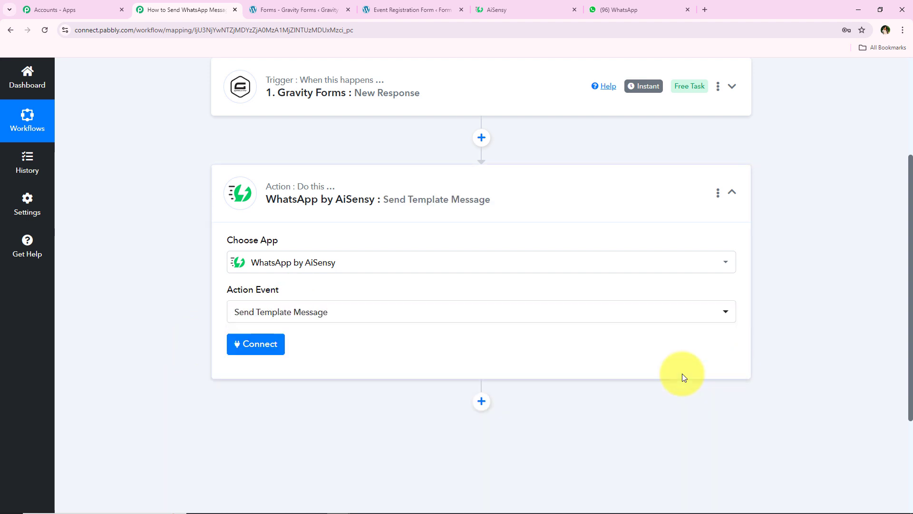
Start connecting the AiSensy action with a new connection, and read the instructions for obtaining the API key
click(257, 350)
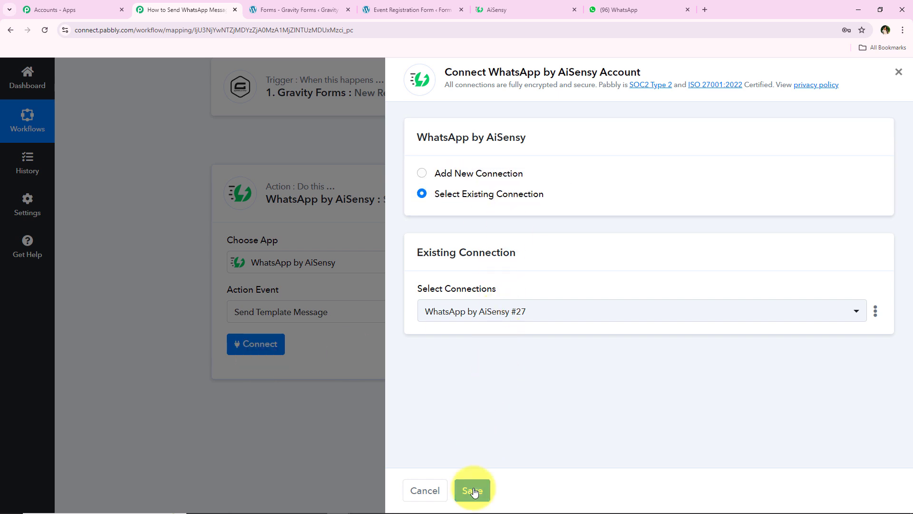
click(483, 172)
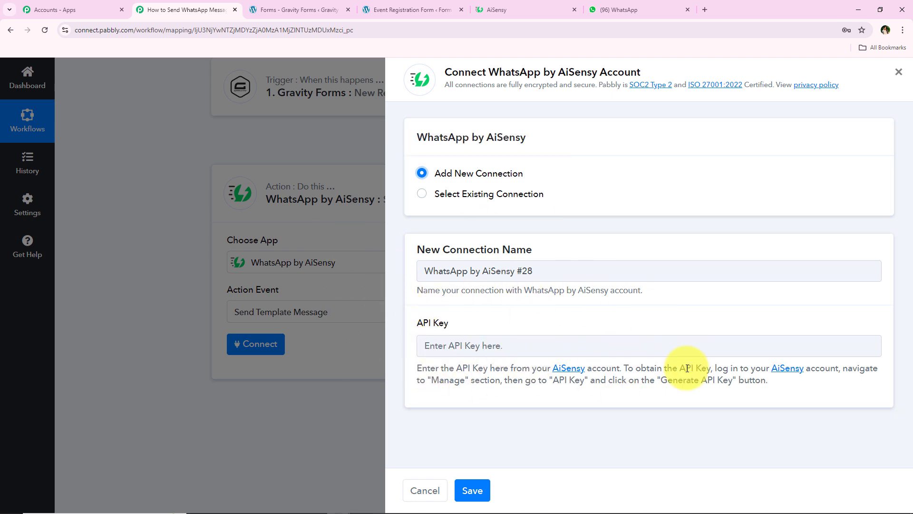
drag(624, 369, 784, 372)
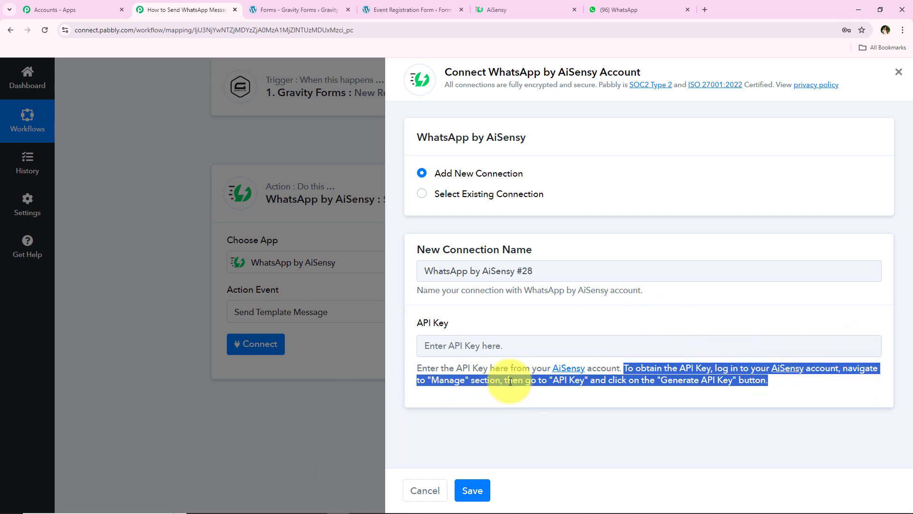
click(733, 386)
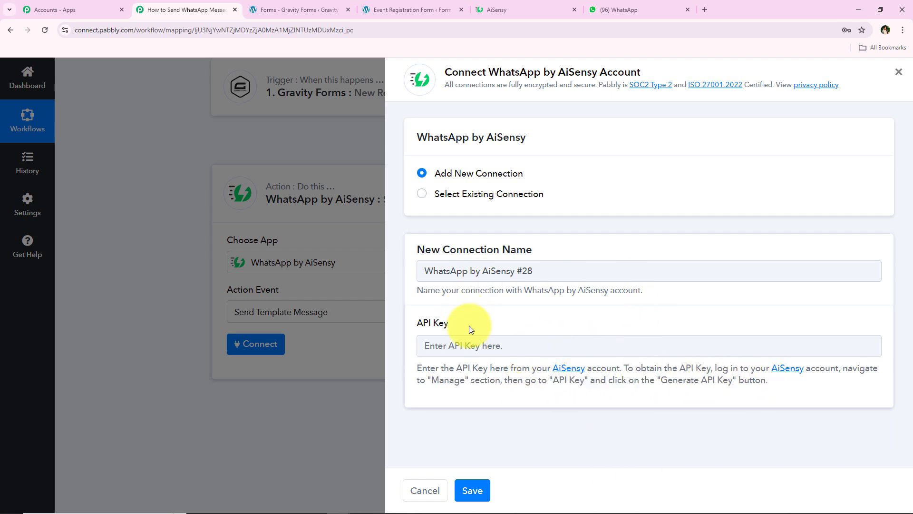
Switch to AiSensy and copy the account's API key from the Manage section
click(533, 8)
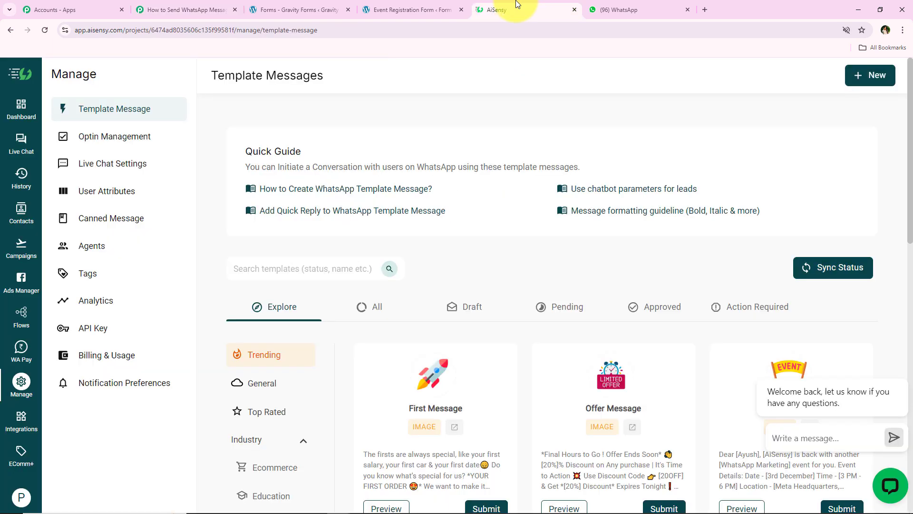
click(17, 389)
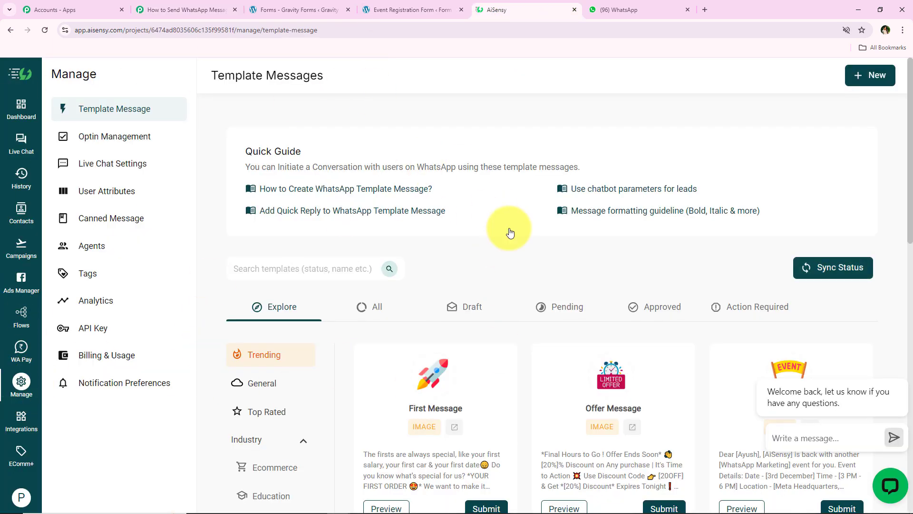
click(120, 331)
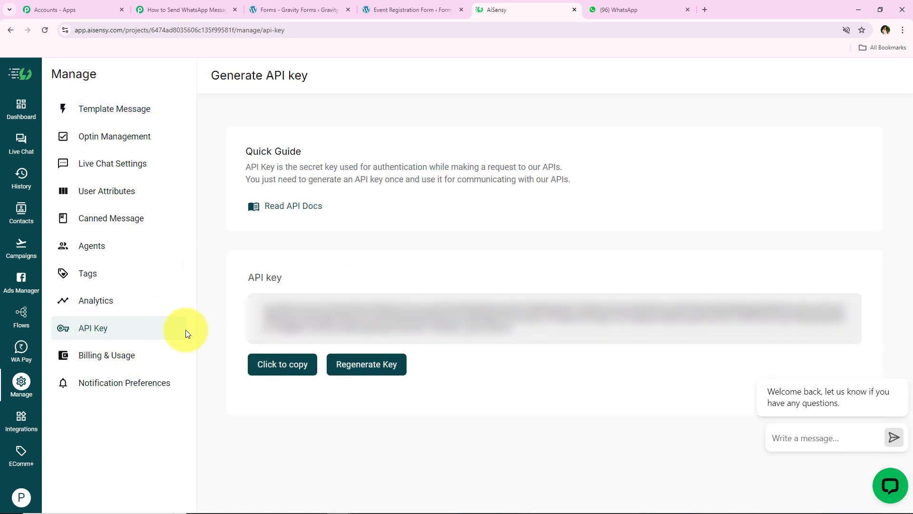
click(266, 372)
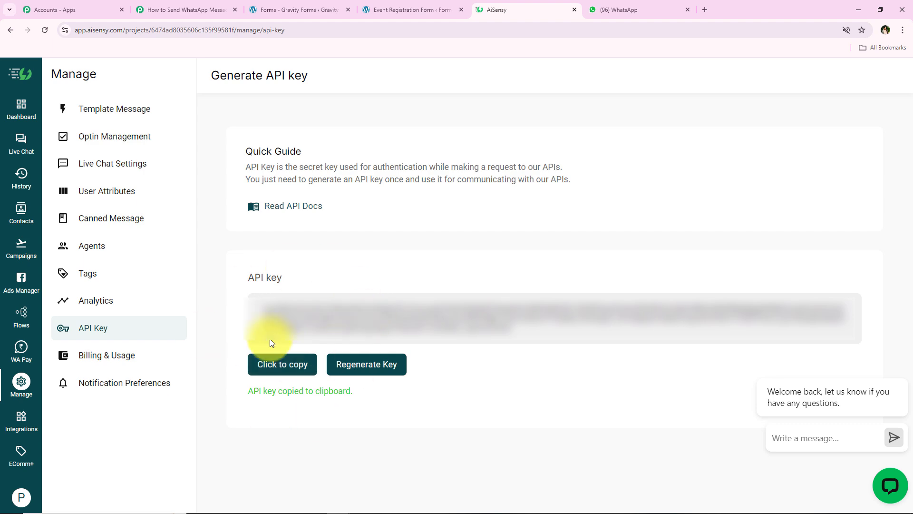
click(21, 381)
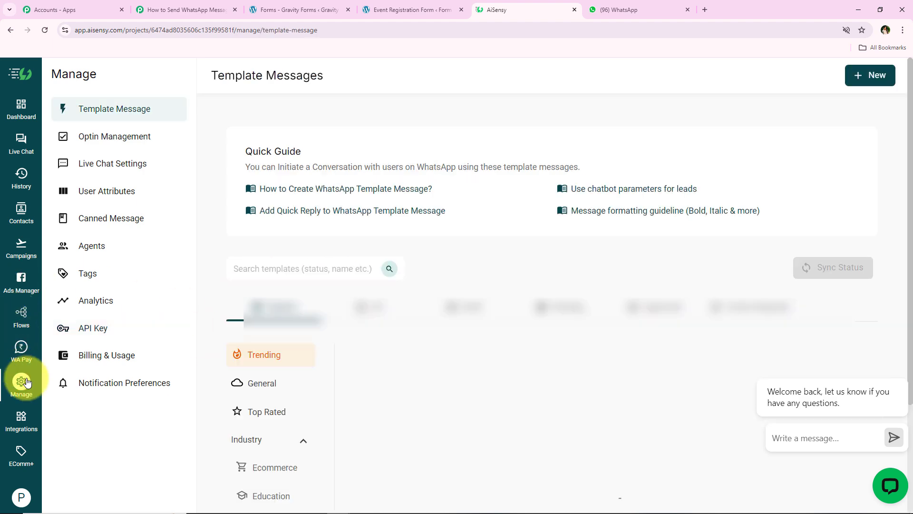
Return to Pabbly Connect and paste the AiSensy API key into the new connection
click(189, 4)
right_click(492, 346)
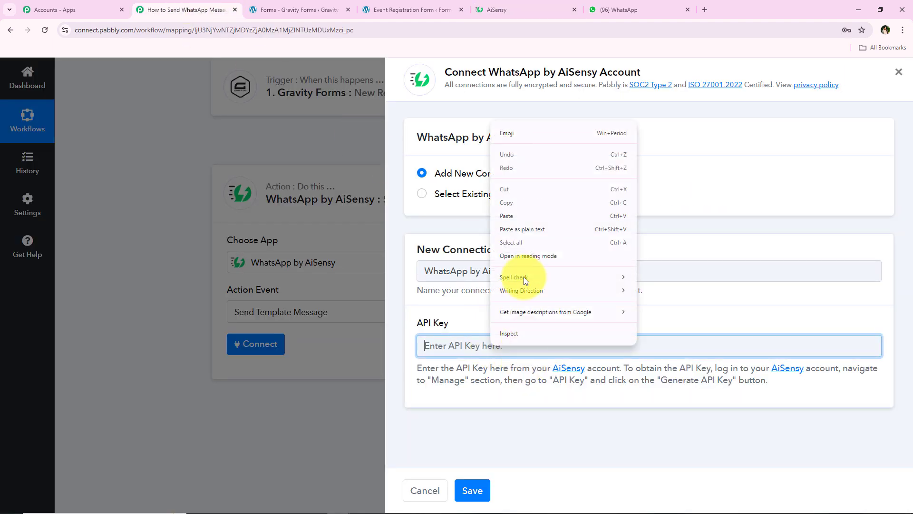
click(517, 218)
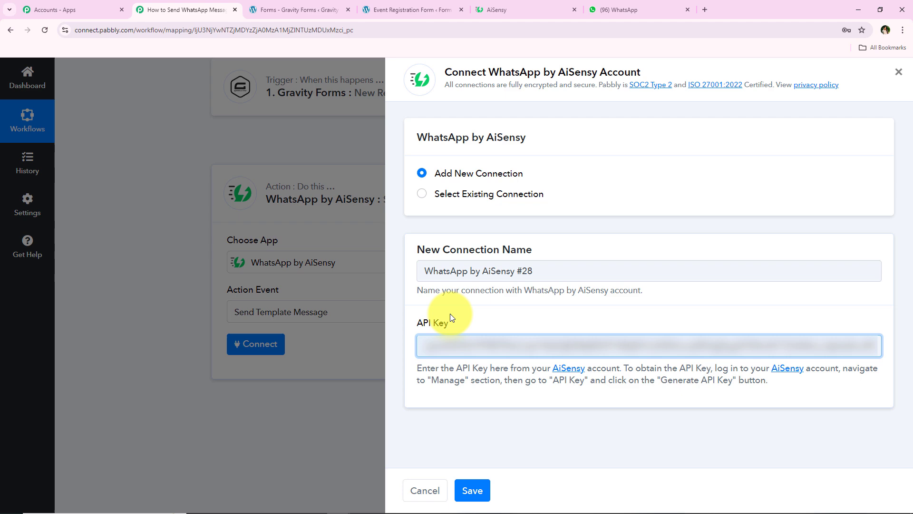
Save the new AiSensy connection and look over the fields required for the template message
click(476, 491)
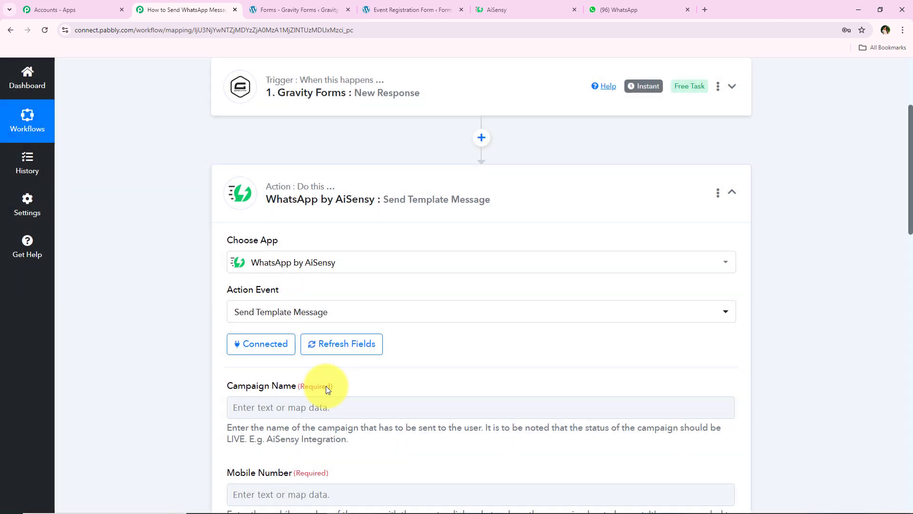
scroll(310, 244, down, 1)
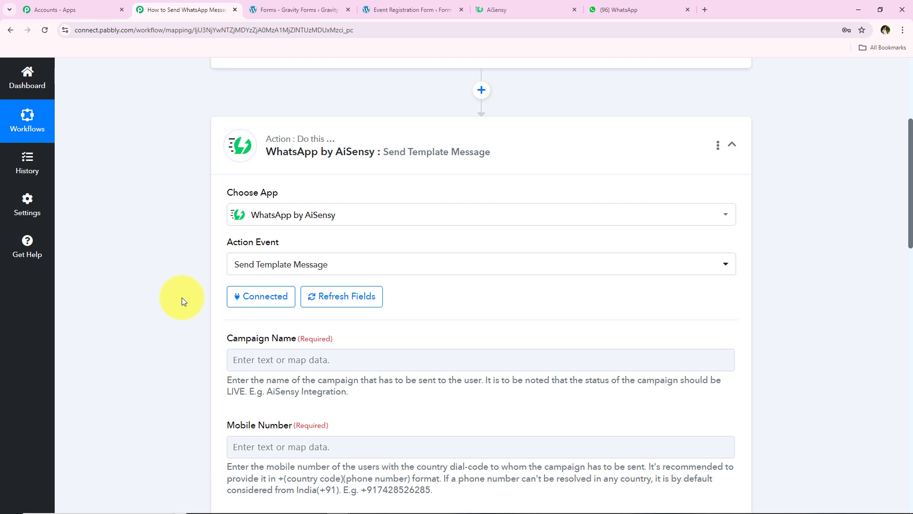
scroll(182, 298, down, 2)
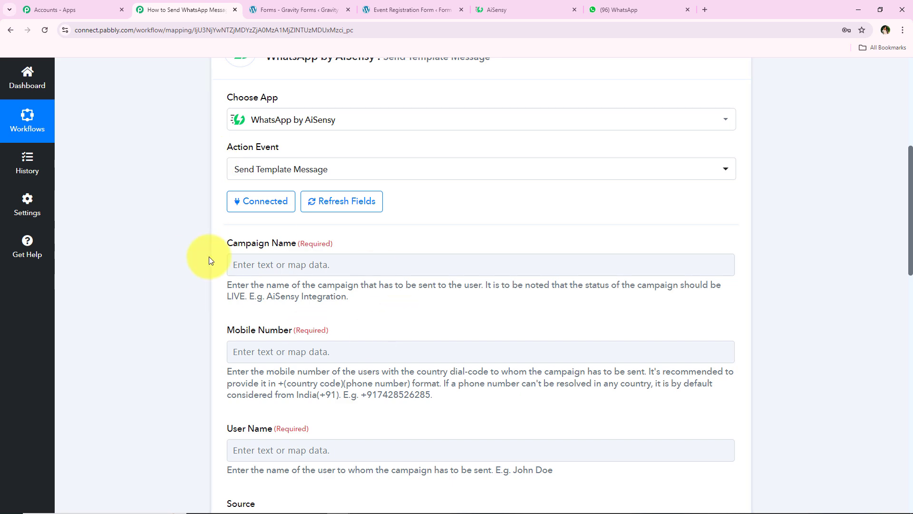
Switch to AiSensy and look through the list of existing campaigns for the event registration campaign
click(529, 5)
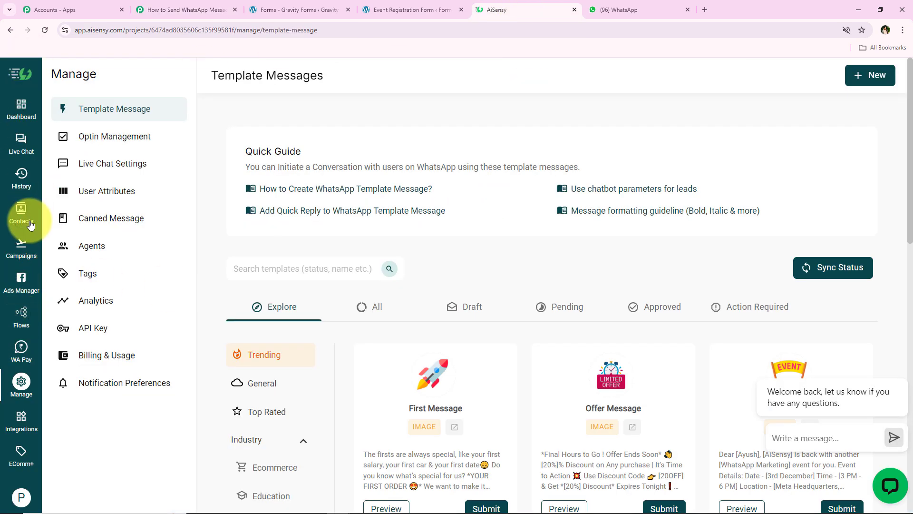
click(21, 245)
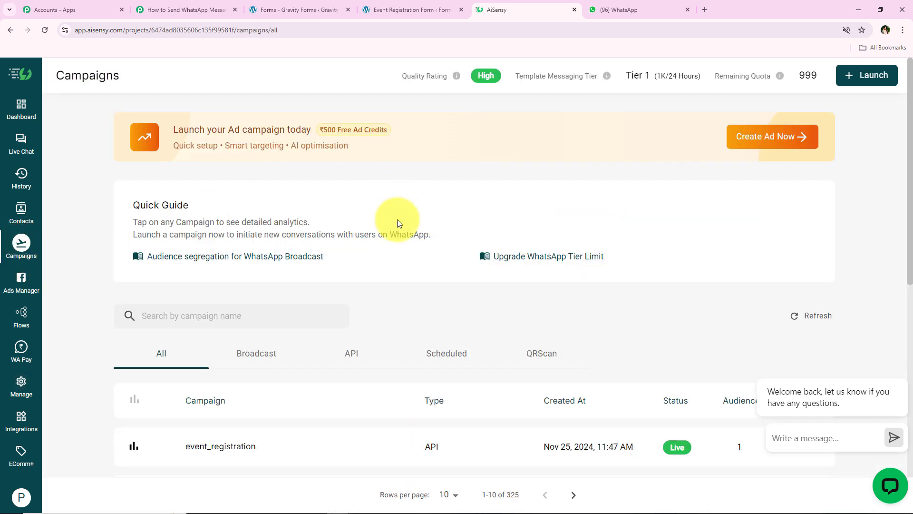
scroll(399, 223, down, 3)
scroll(504, 358, down, 1)
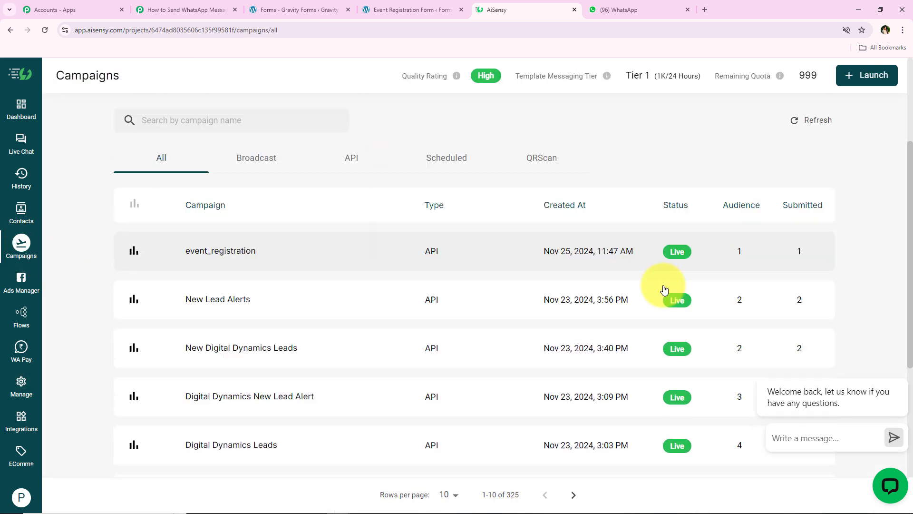
scroll(143, 330, up, 3)
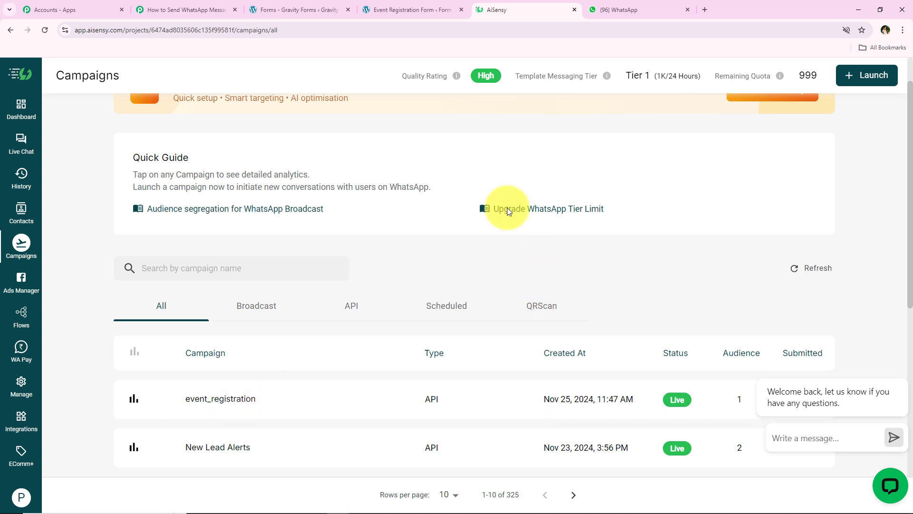
Show all template messages in the Manage section and preview the event_registration template
click(18, 397)
click(369, 306)
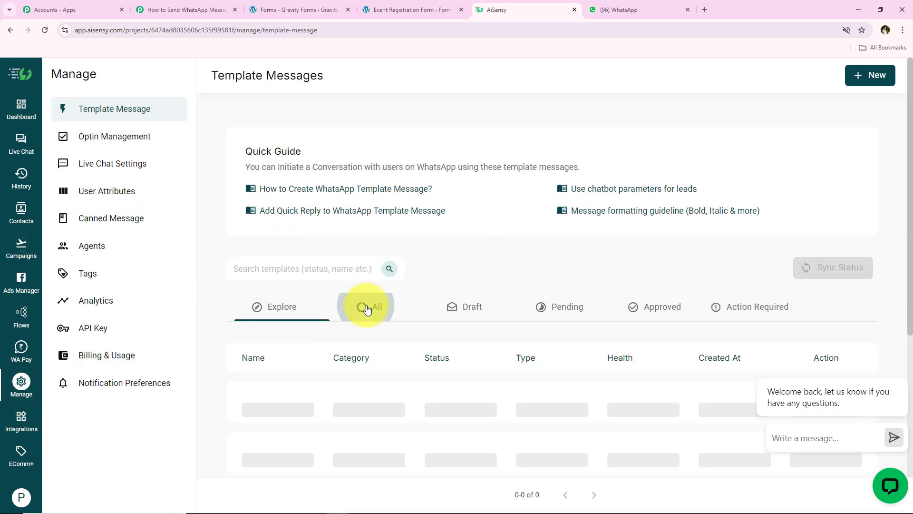
scroll(288, 331, down, 2)
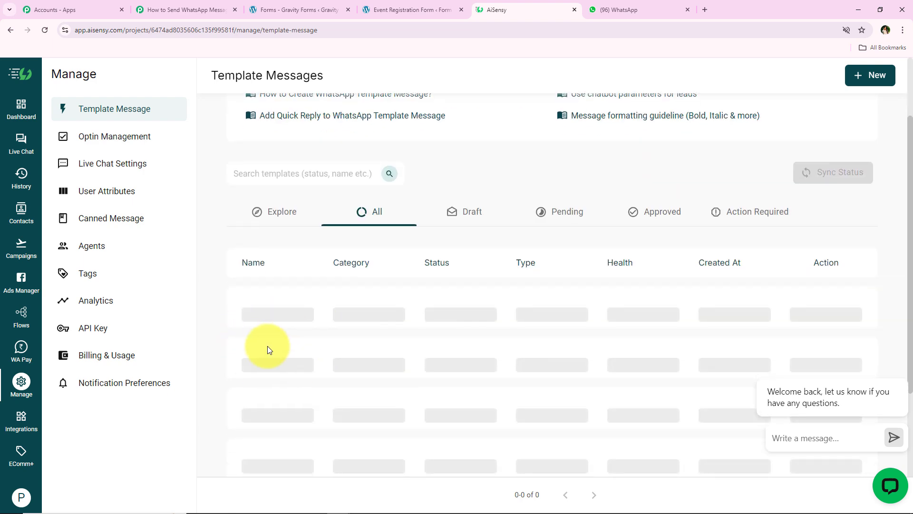
click(292, 217)
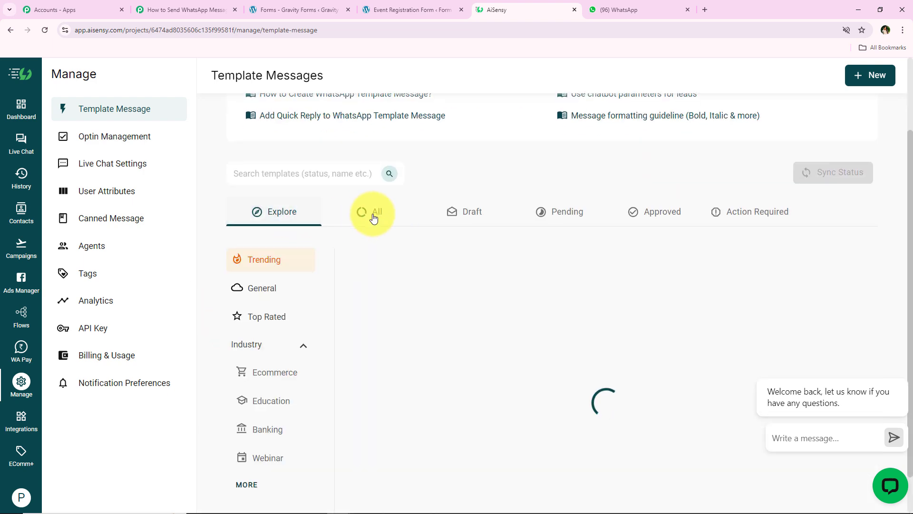
click(374, 218)
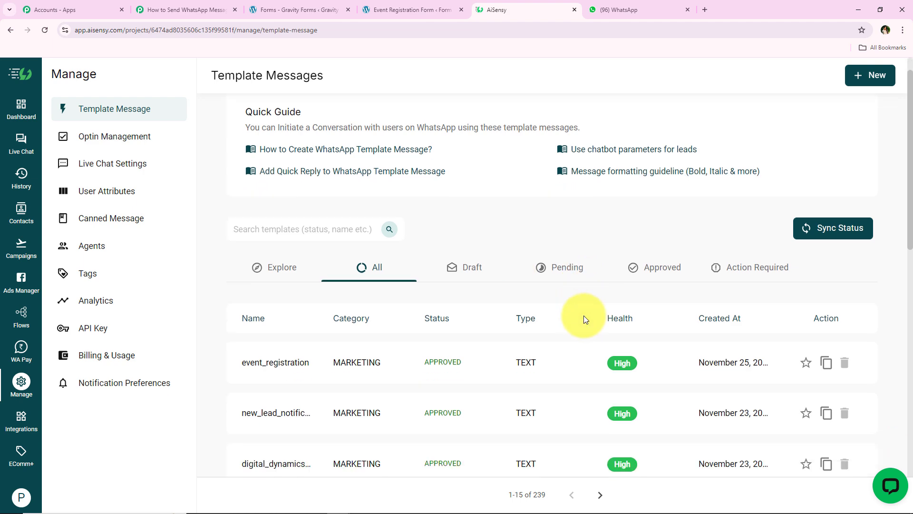
scroll(295, 323, down, 1)
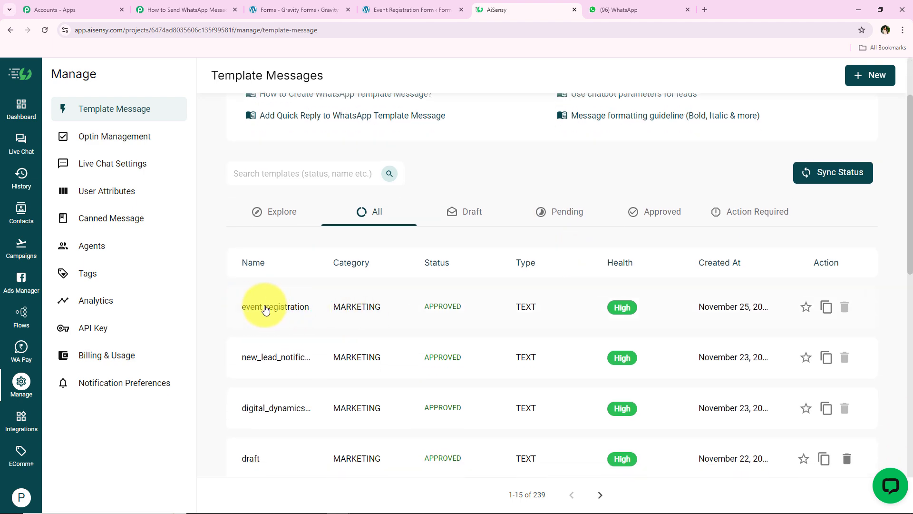
click(400, 320)
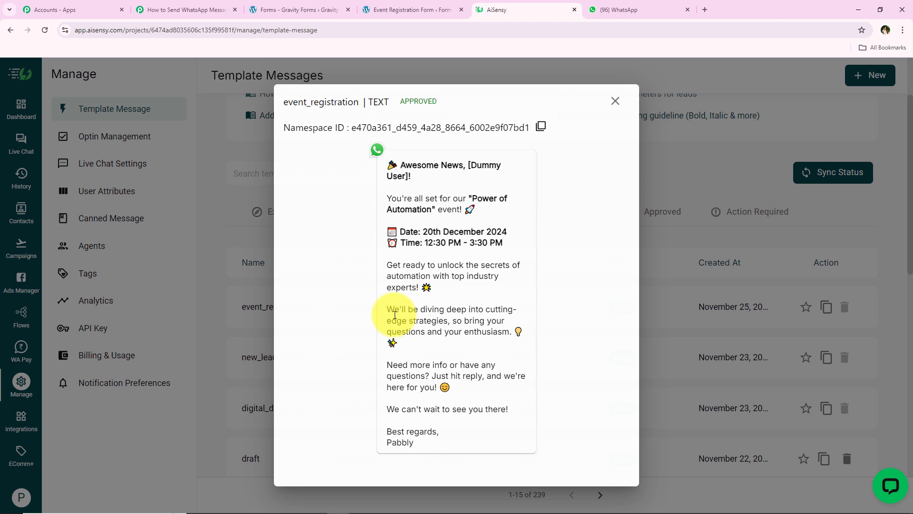
click(619, 108)
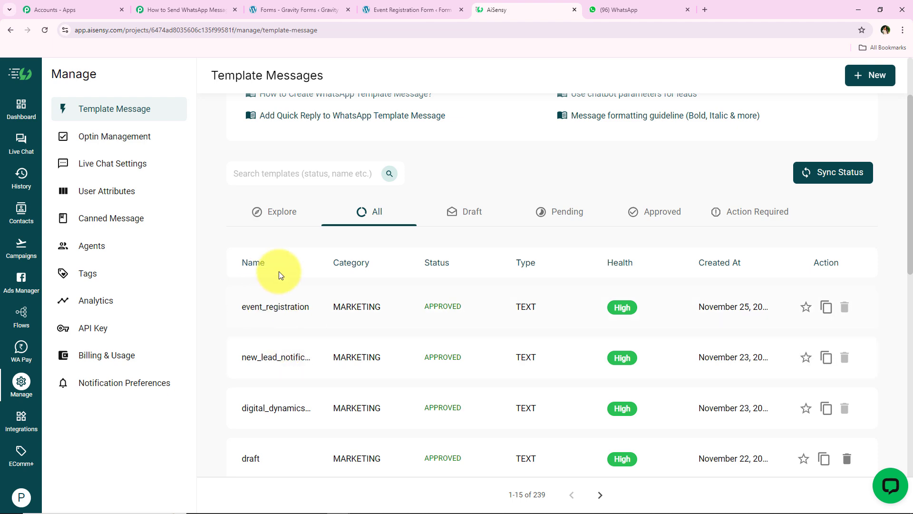
Return to the campaigns and review the details and message of the event_registration campaign
click(19, 248)
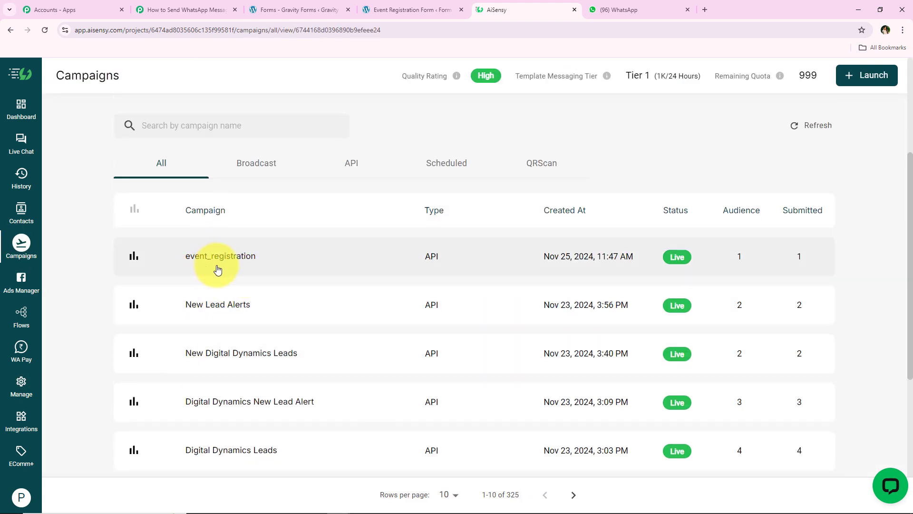
click(218, 270)
scroll(208, 178, down, 3)
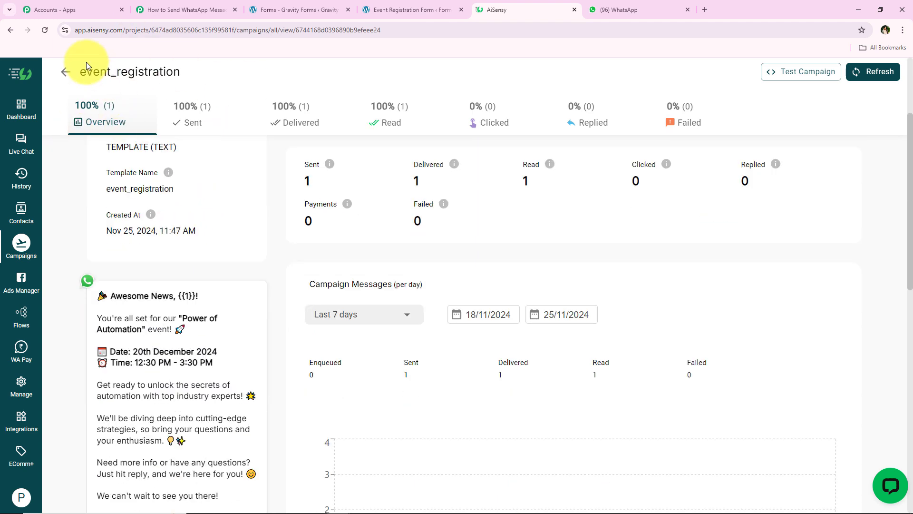
click(66, 72)
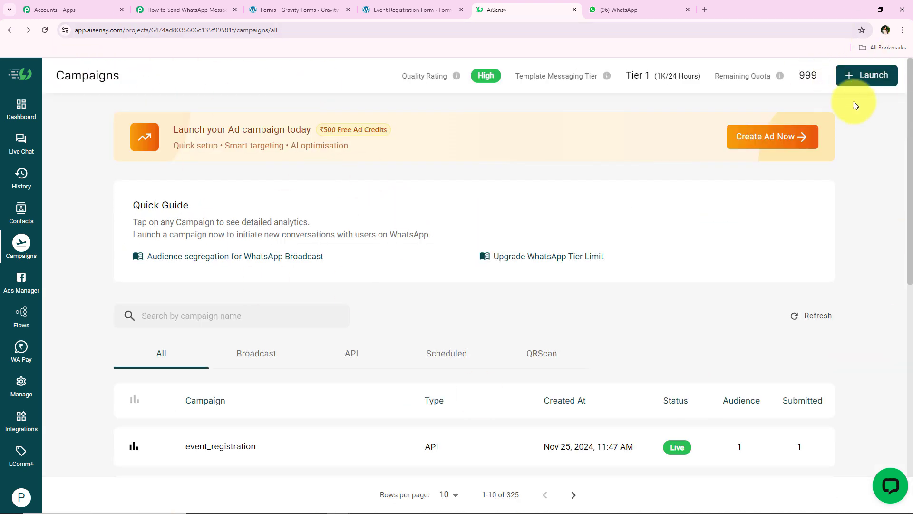
Examine the campaign name and template settings for a new API campaign, and leave the form without creating one
click(867, 75)
click(622, 176)
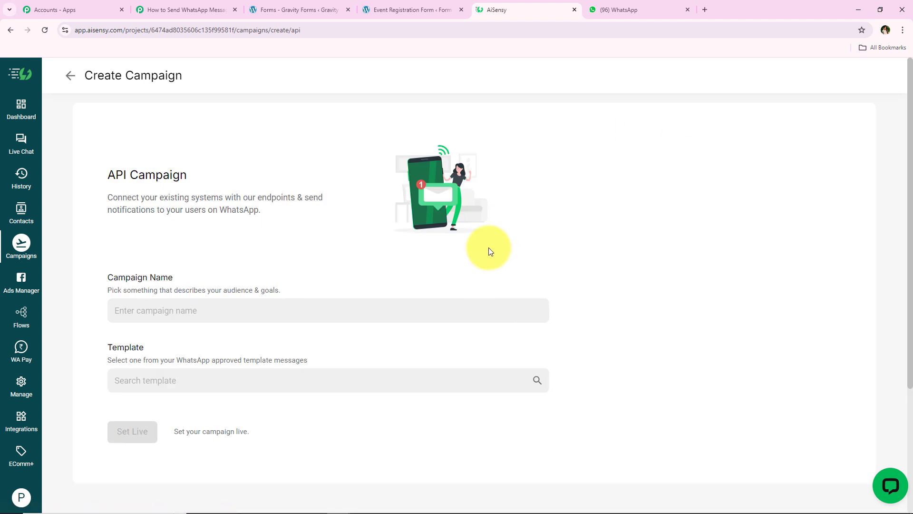
drag(98, 285, 230, 285)
click(187, 312)
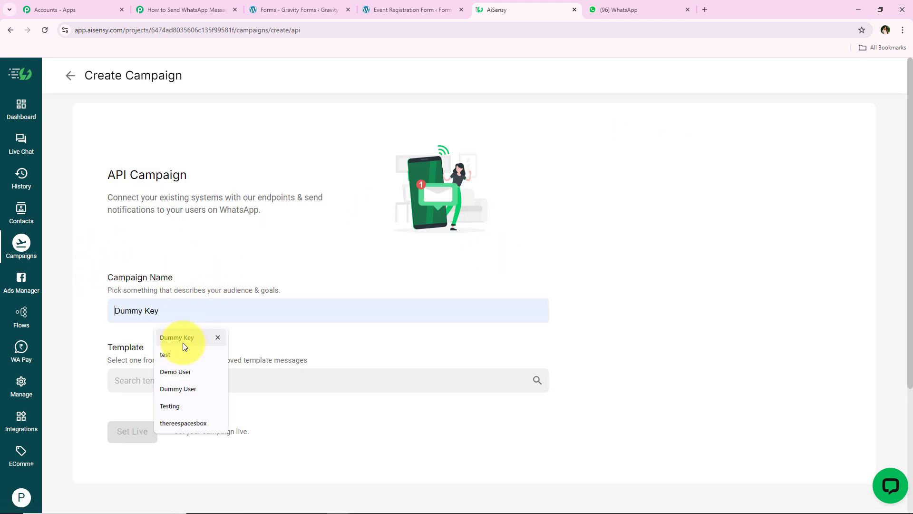
click(279, 379)
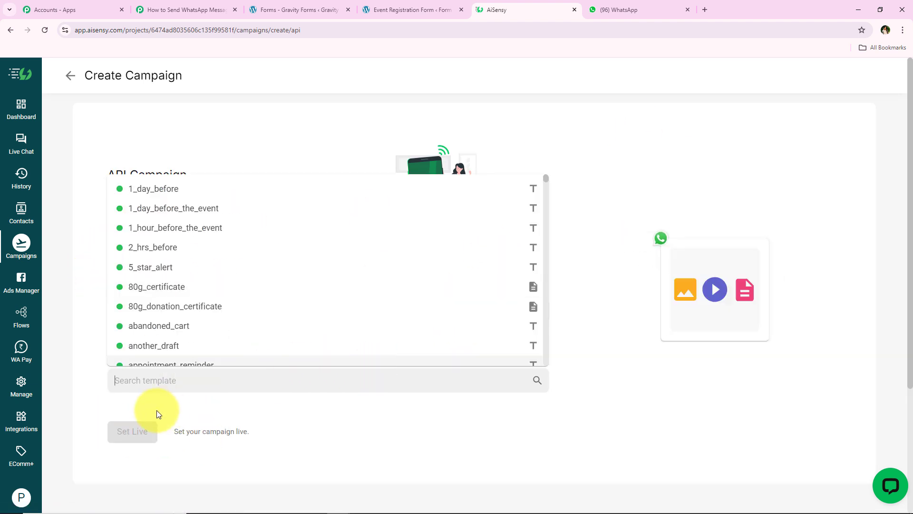
click(70, 75)
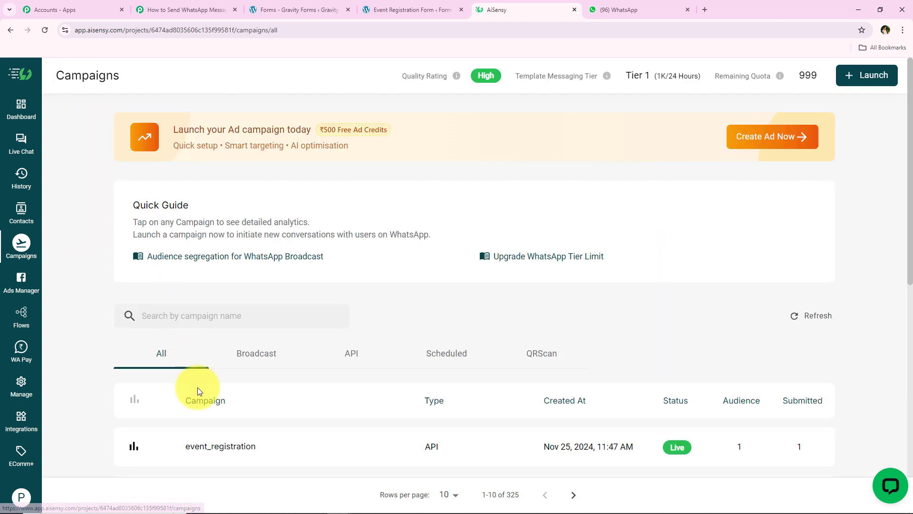
Reopen the event_registration campaign and copy its campaign name
click(220, 447)
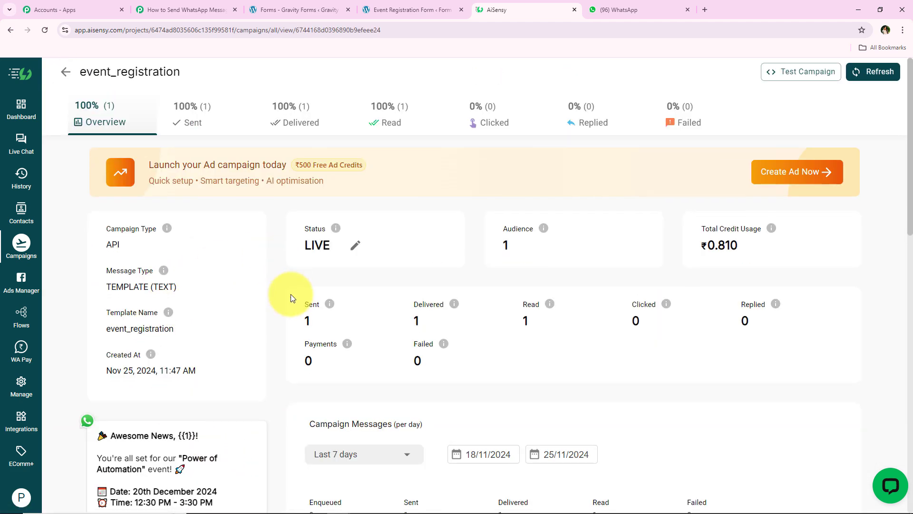
scroll(289, 304, down, 5)
scroll(289, 305, up, 5)
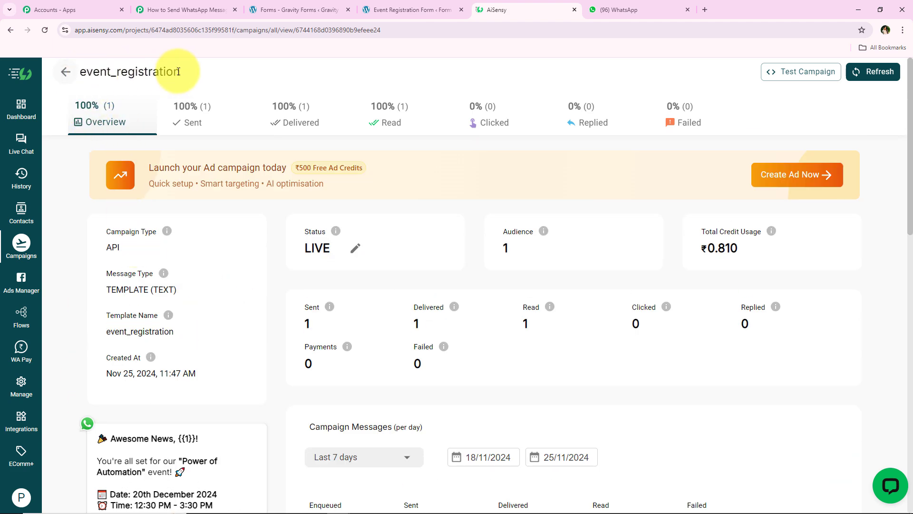
drag(187, 74, 86, 76)
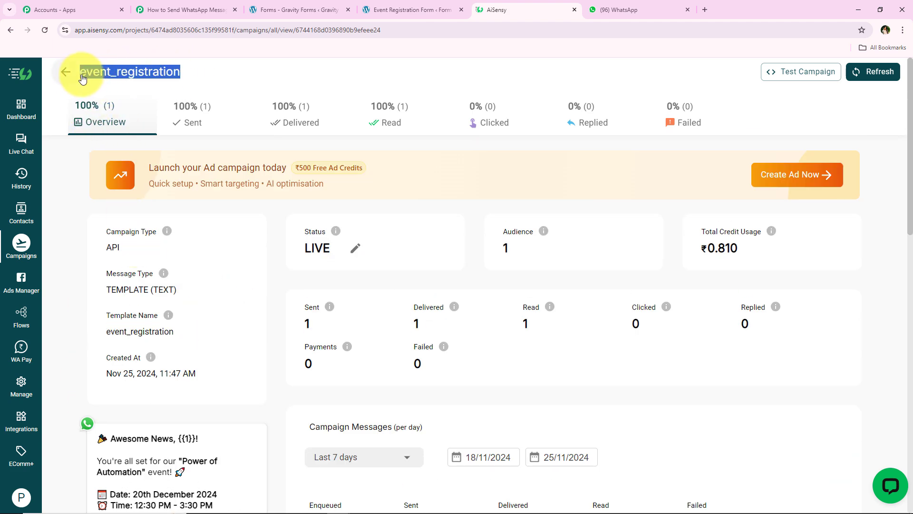
right_click(121, 72)
click(145, 79)
click(380, 88)
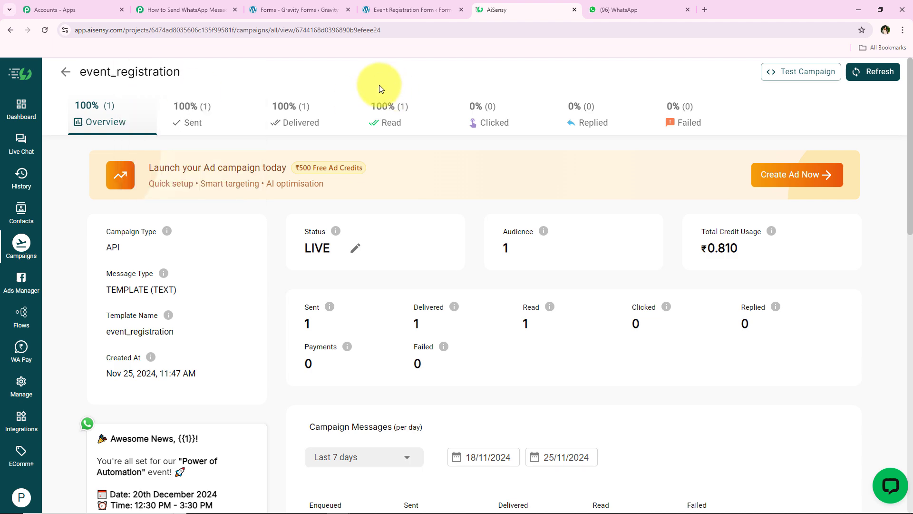
Return to Pabbly Connect and set the action's Campaign Name to event_registration
click(185, 10)
click(300, 265)
right_click(300, 265)
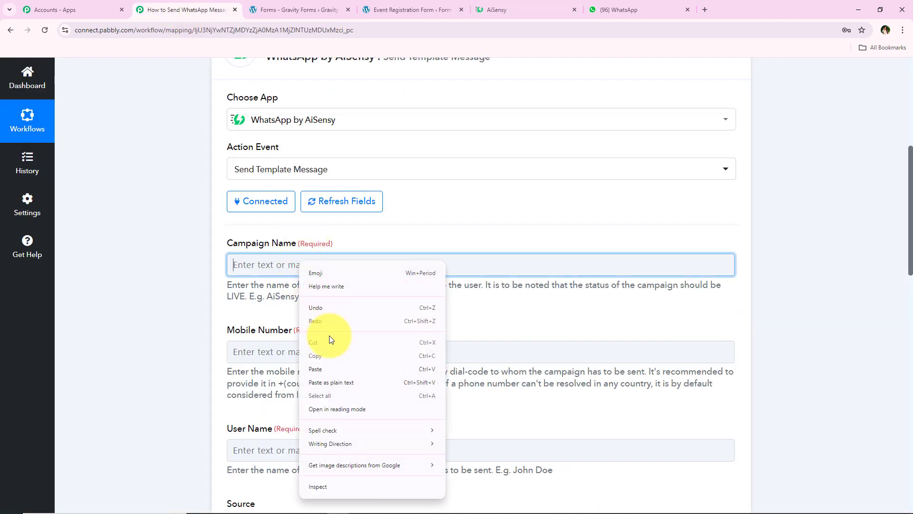
click(324, 369)
key(BackSpace)
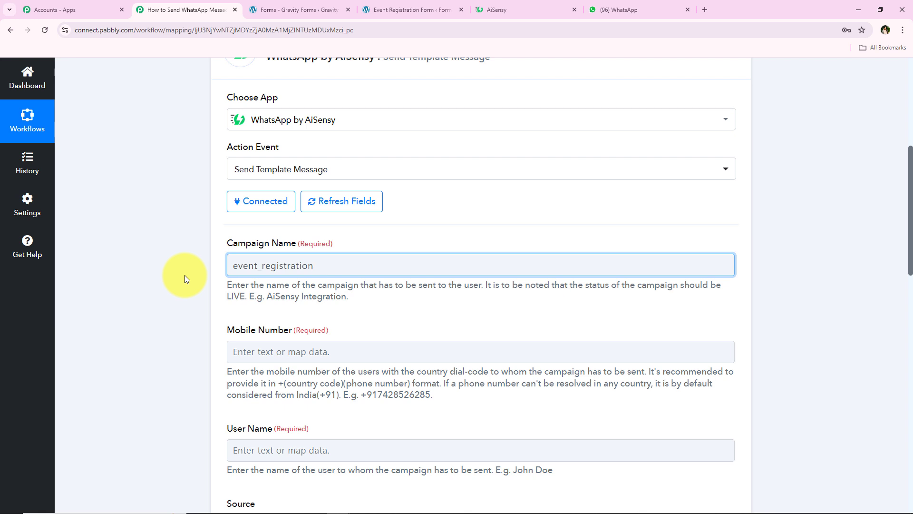
click(184, 275)
Review the Send Template Message action's fields from Campaign Name to Tags, along with the Gravity Forms trigger above it
scroll(312, 286, down, 1)
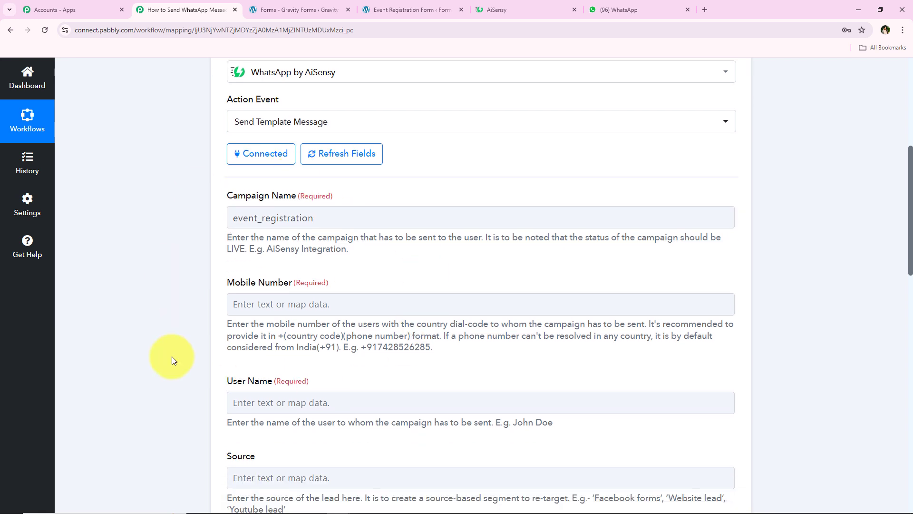
scroll(181, 298, down, 2)
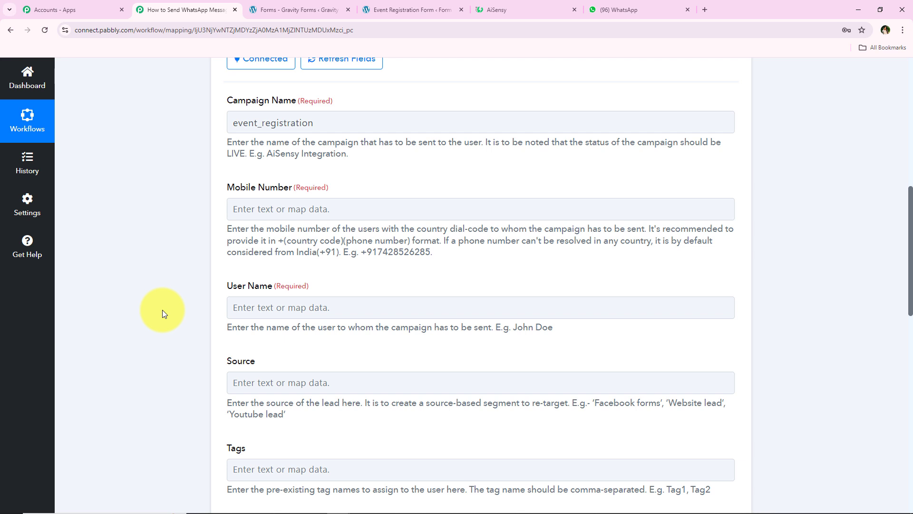
scroll(142, 225, up, 3)
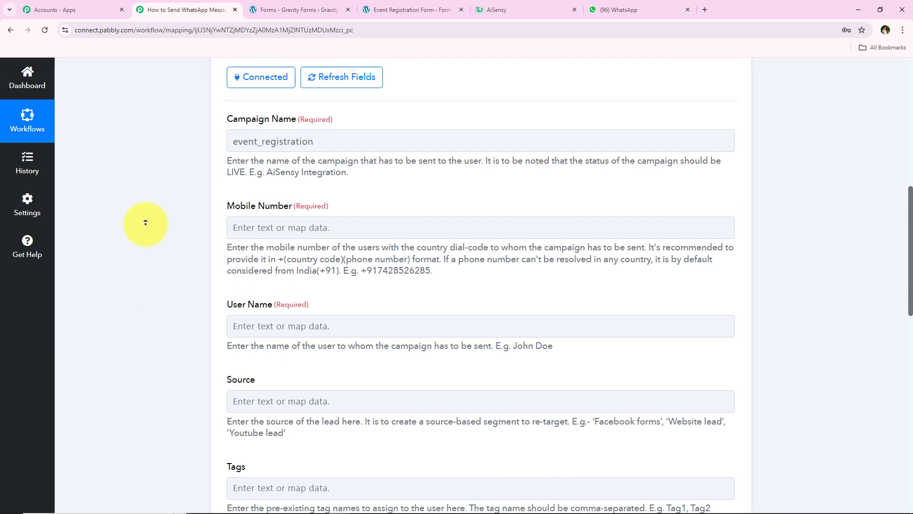
scroll(146, 211, up, 7)
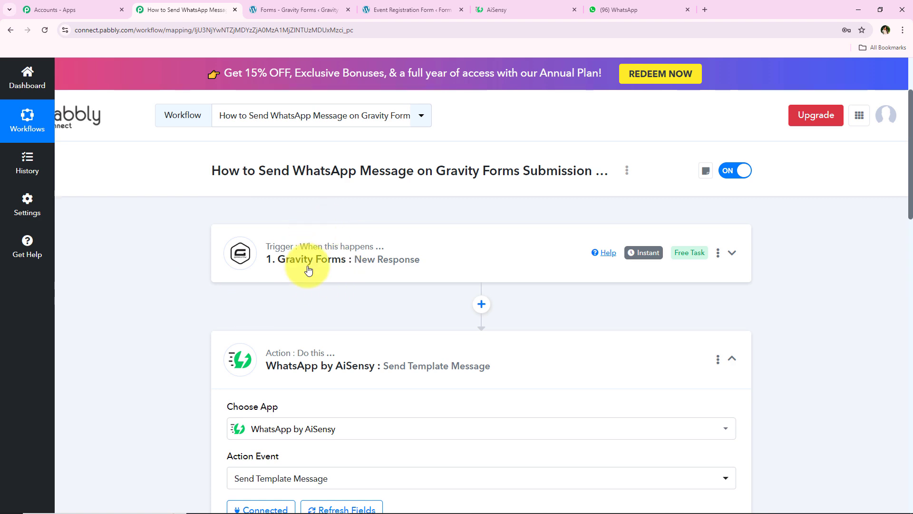
scroll(143, 309, down, 10)
scroll(402, 73, up, 2)
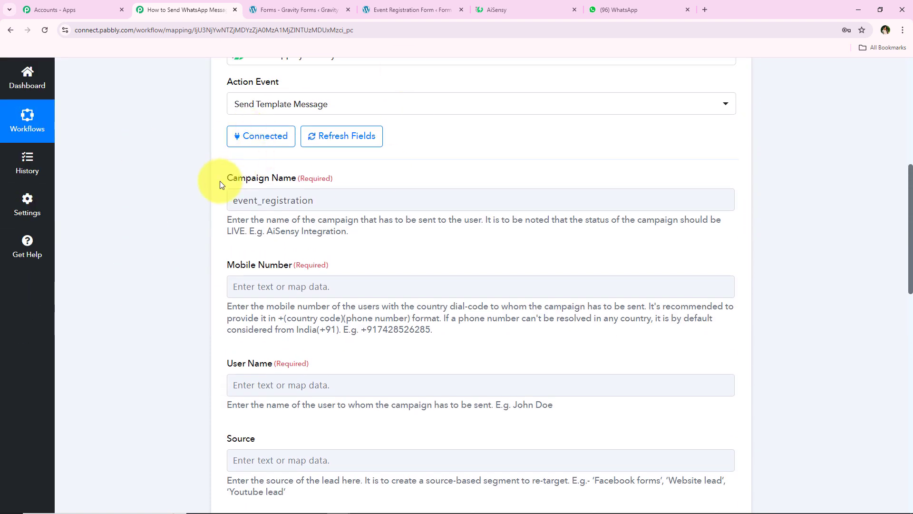
scroll(286, 171, down, 2)
Look through the Gravity Forms response data available for mapping into the Mobile Number field
click(279, 190)
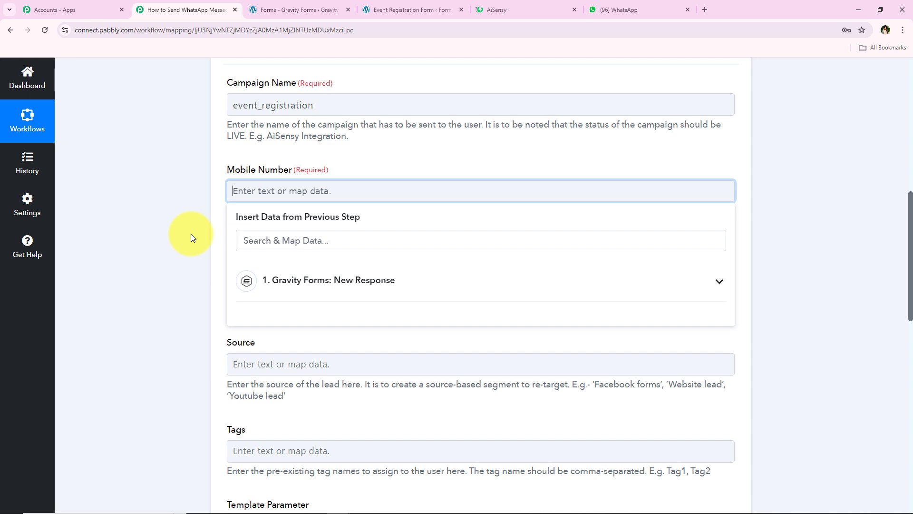
click(376, 282)
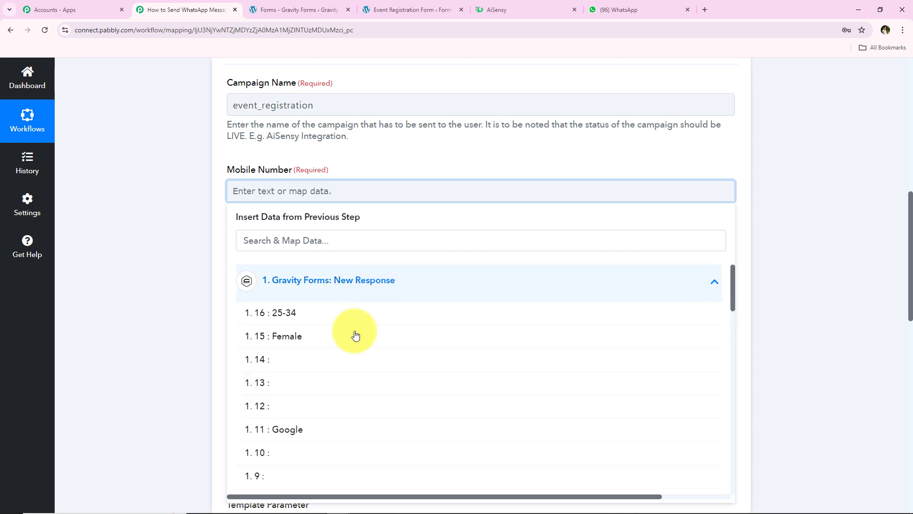
scroll(357, 352, down, 3)
scroll(333, 361, down, 3)
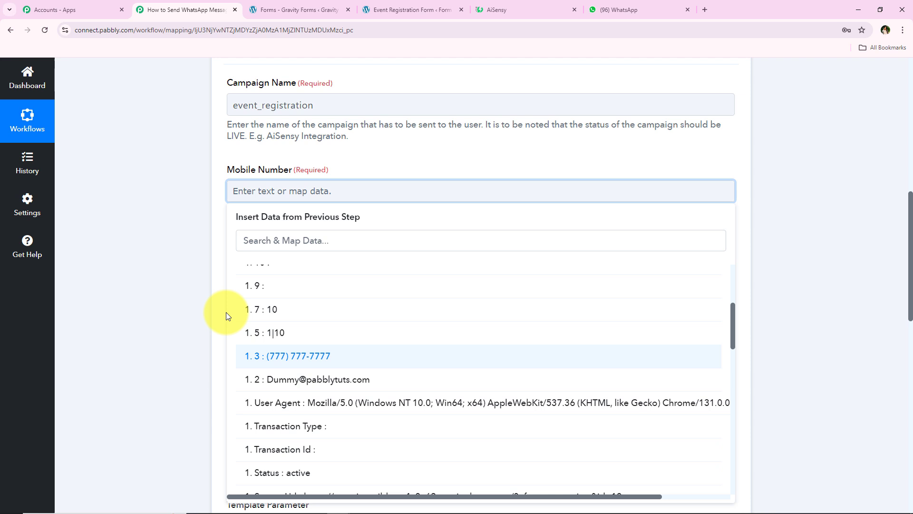
click(204, 238)
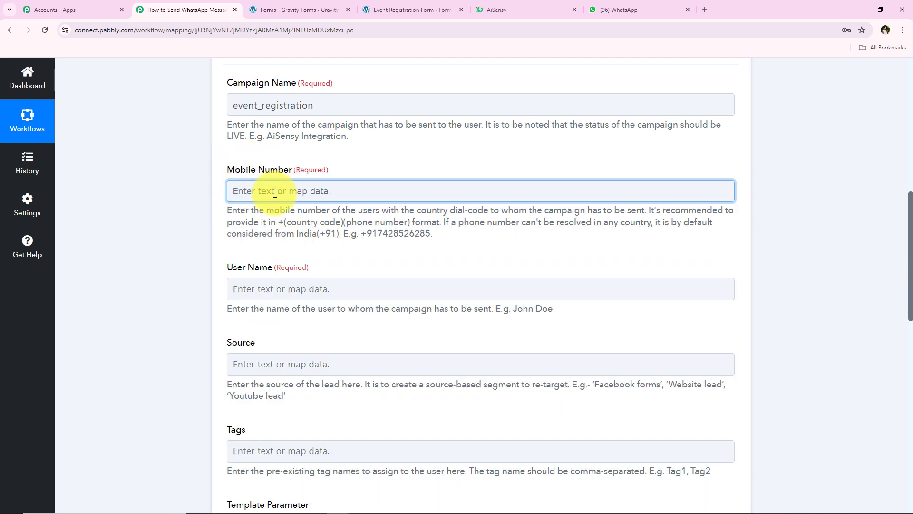
click(235, 190)
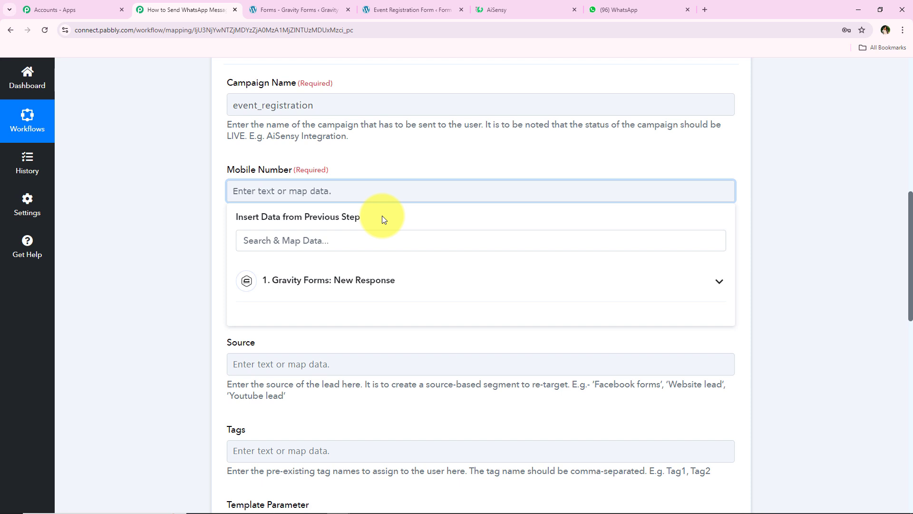
click(354, 280)
scroll(428, 395, down, 4)
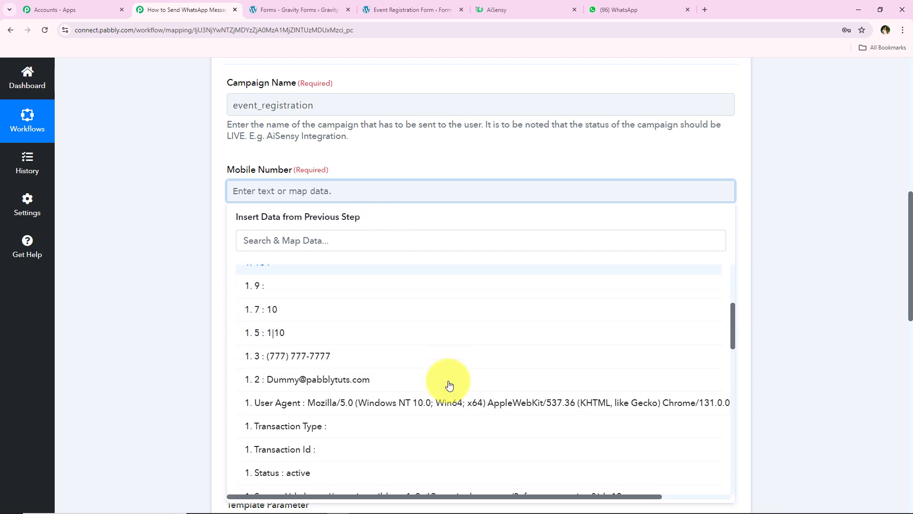
scroll(449, 386, down, 3)
scroll(367, 485, up, 2)
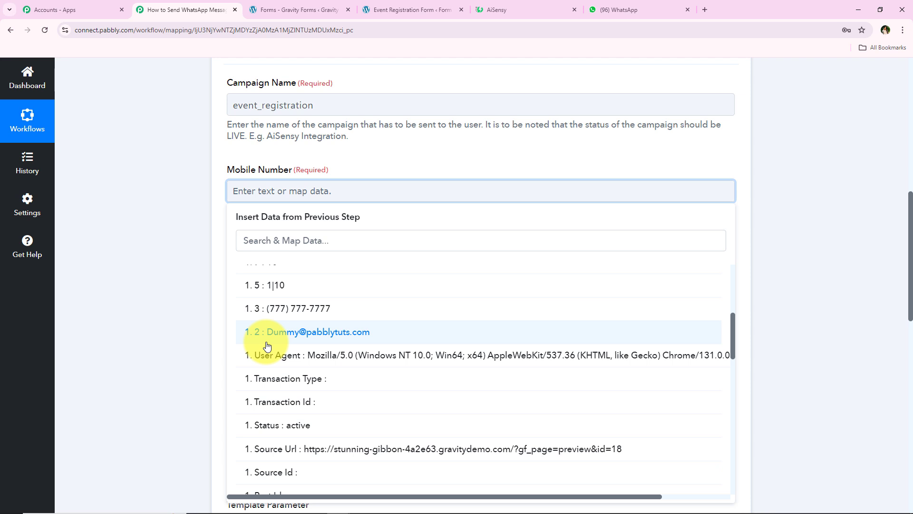
click(213, 241)
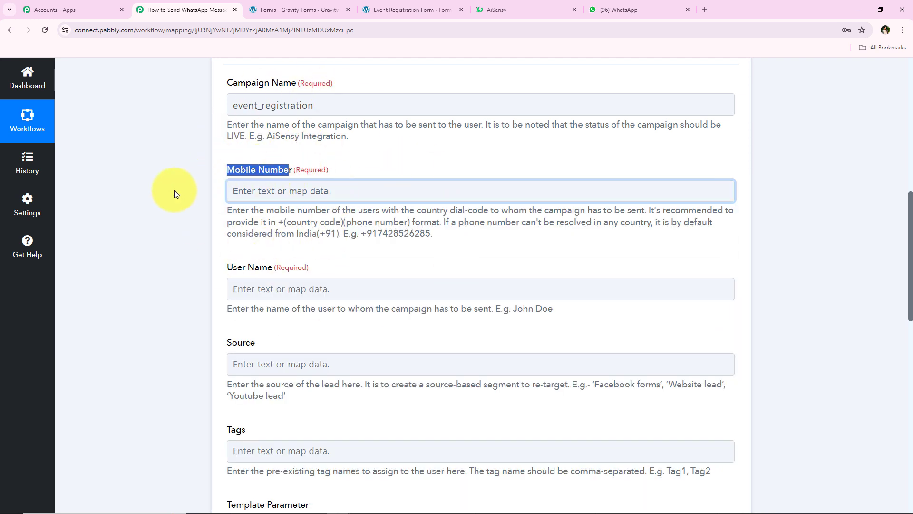
Map the Mobile Number field to the phone number value (field 3) of the Gravity Forms response
click(274, 192)
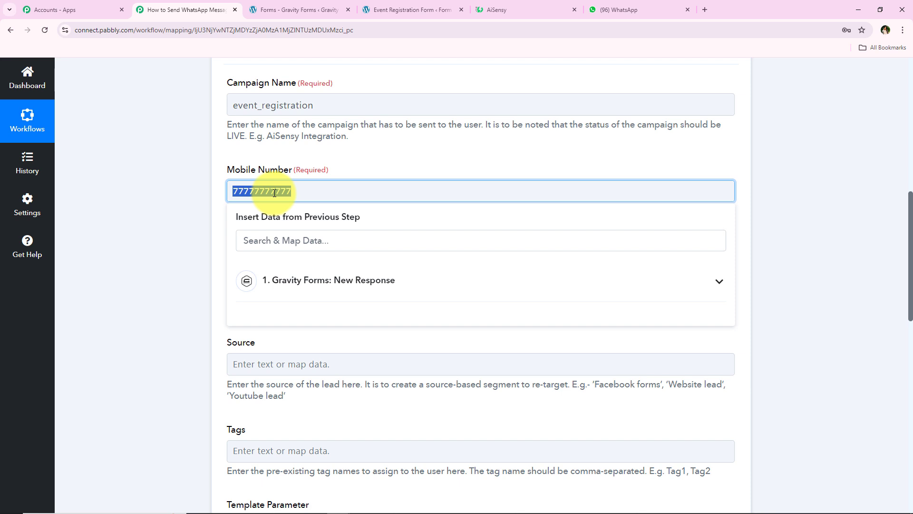
click(324, 275)
scroll(316, 402, down, 3)
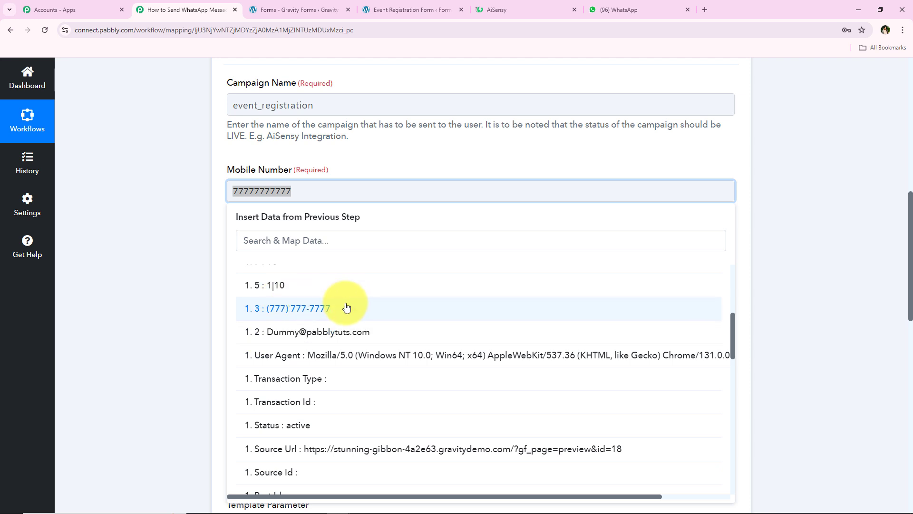
click(347, 308)
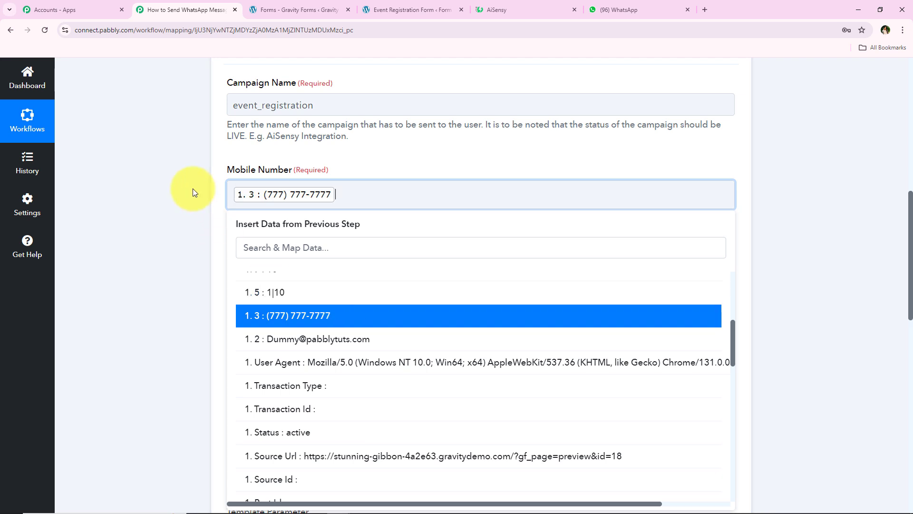
click(192, 189)
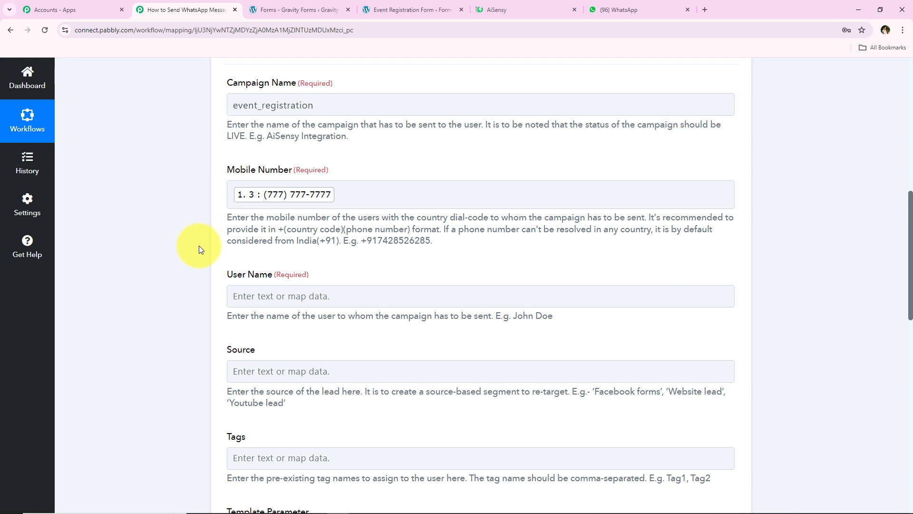
Map the User Name field to the first name (1.3) and last name (1.6) values of the Gravity Forms response
scroll(238, 180, down, 1)
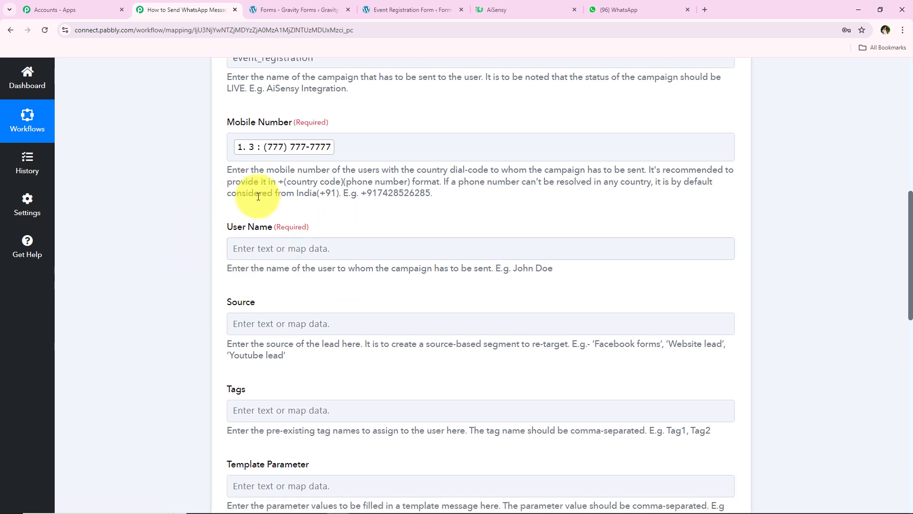
drag(223, 274, 497, 274)
click(143, 257)
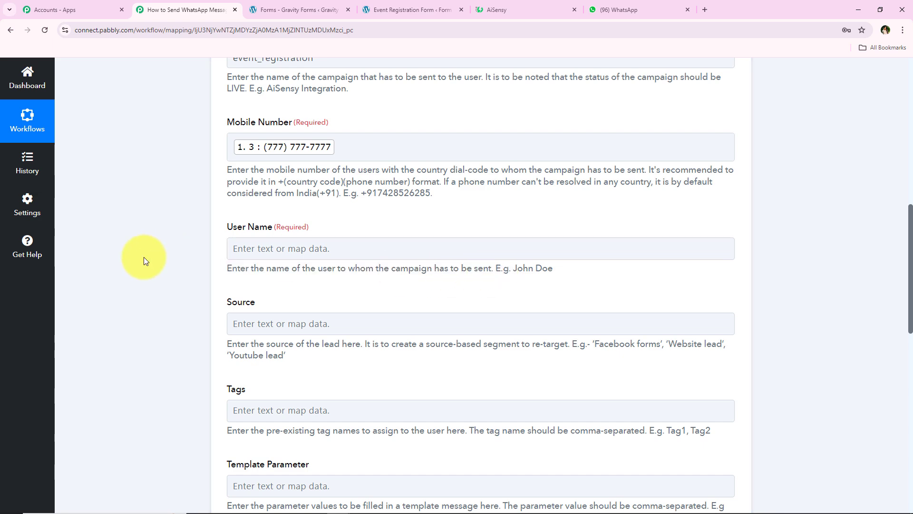
scroll(265, 158, down, 2)
click(266, 155)
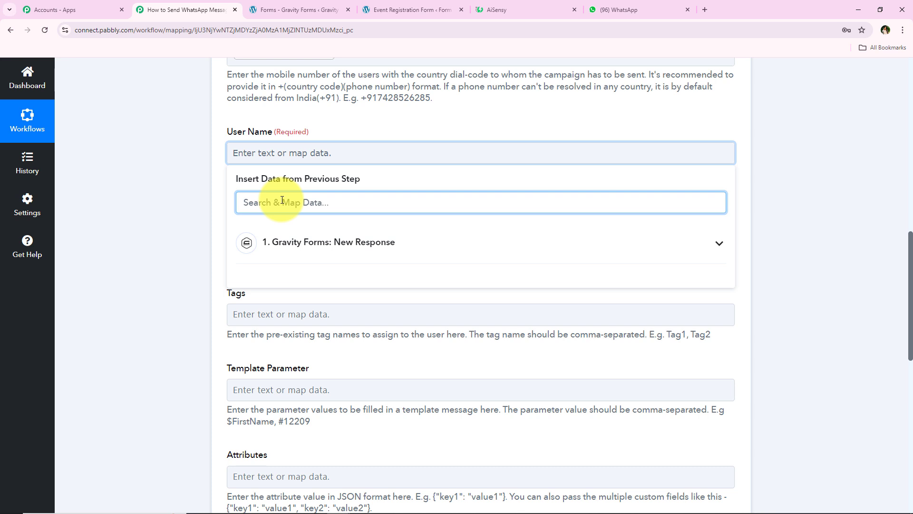
text(du)
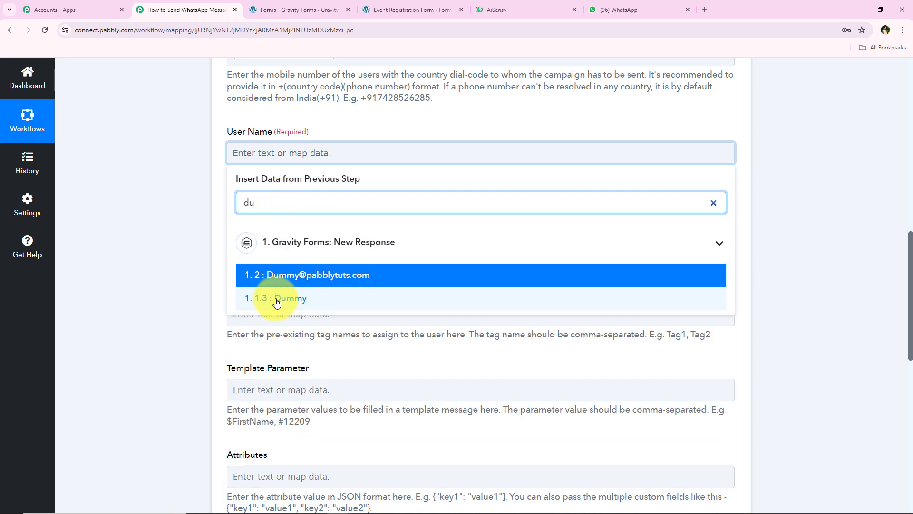
click(277, 298)
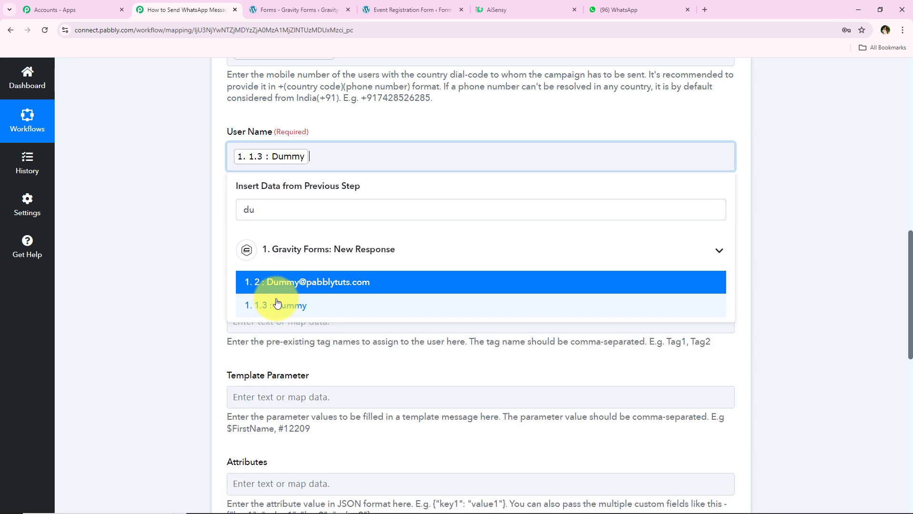
click(284, 202)
text(user)
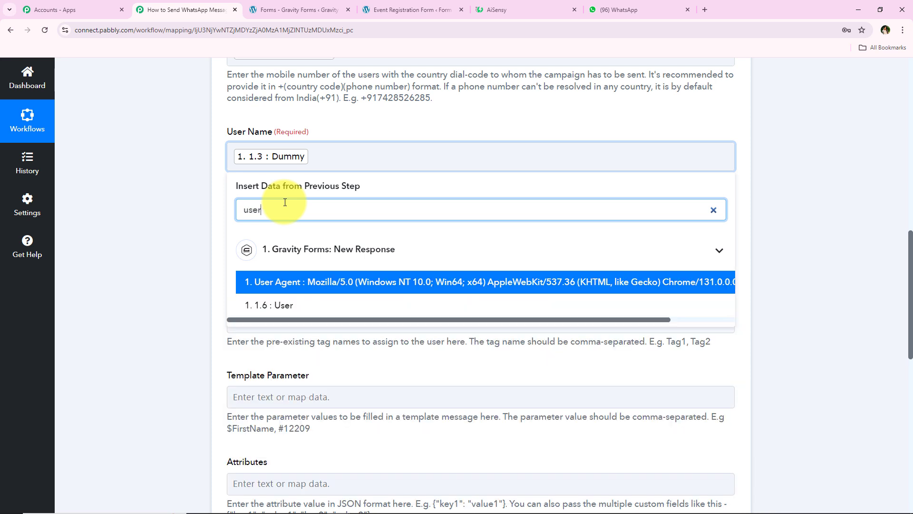
click(280, 308)
click(123, 203)
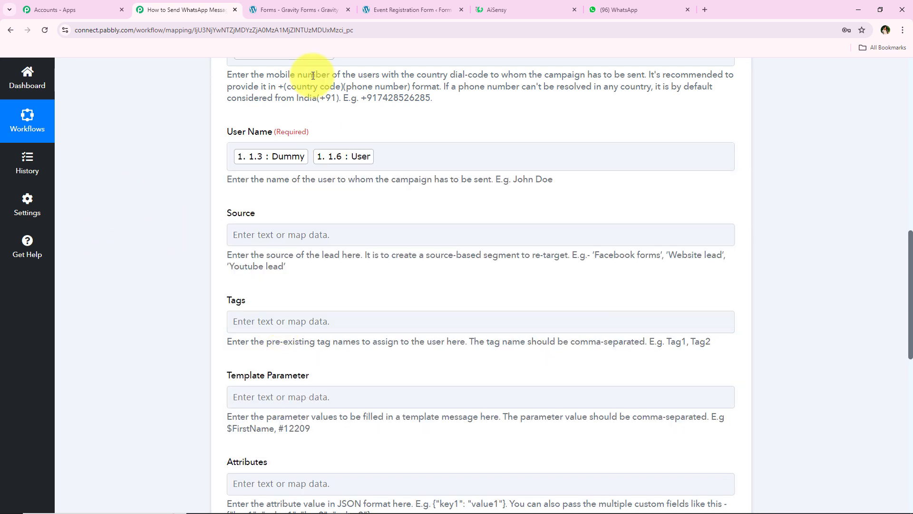
Examine the optional Source and Tags fields and the Template Parameter field of the action
scroll(201, 247, down, 1)
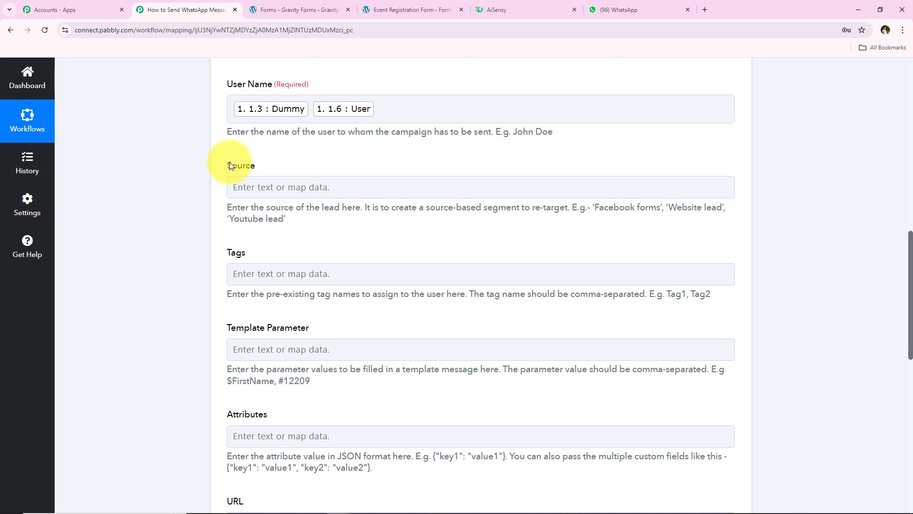
drag(215, 164, 262, 249)
click(174, 253)
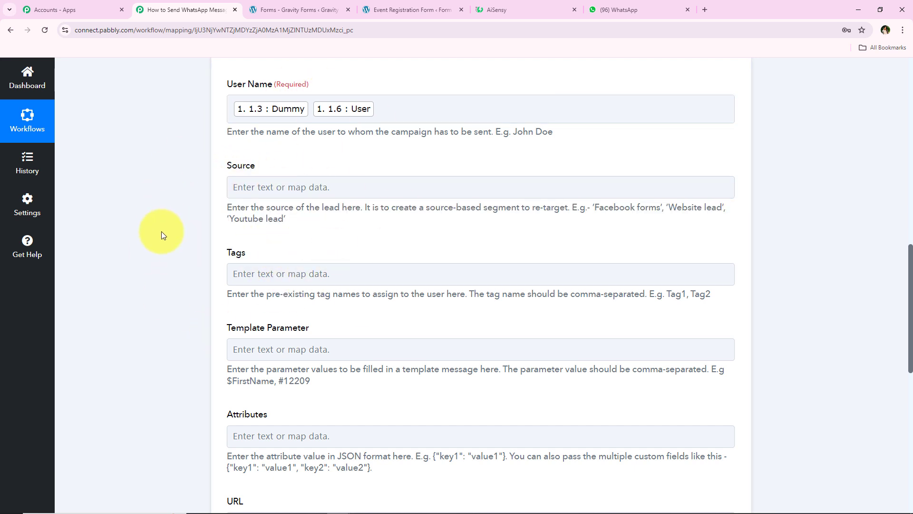
scroll(161, 231, down, 2)
scroll(161, 232, down, 1)
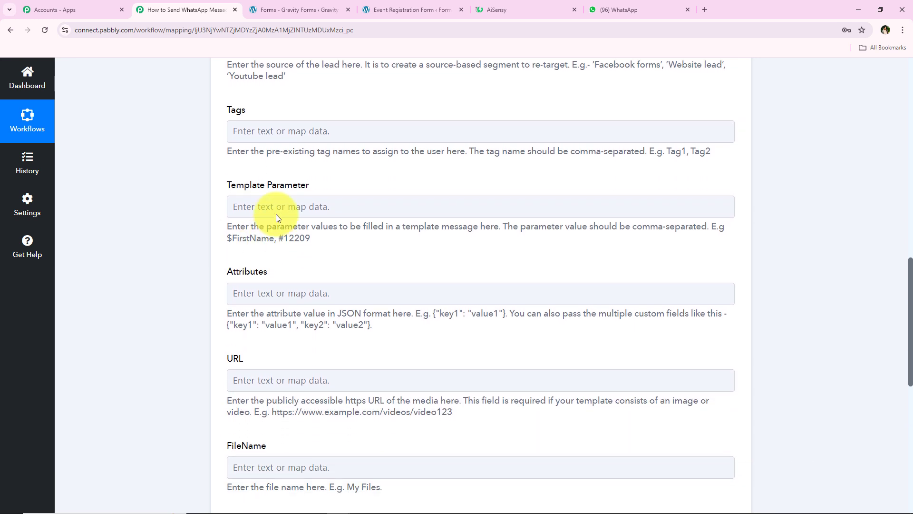
drag(222, 184, 313, 185)
click(175, 208)
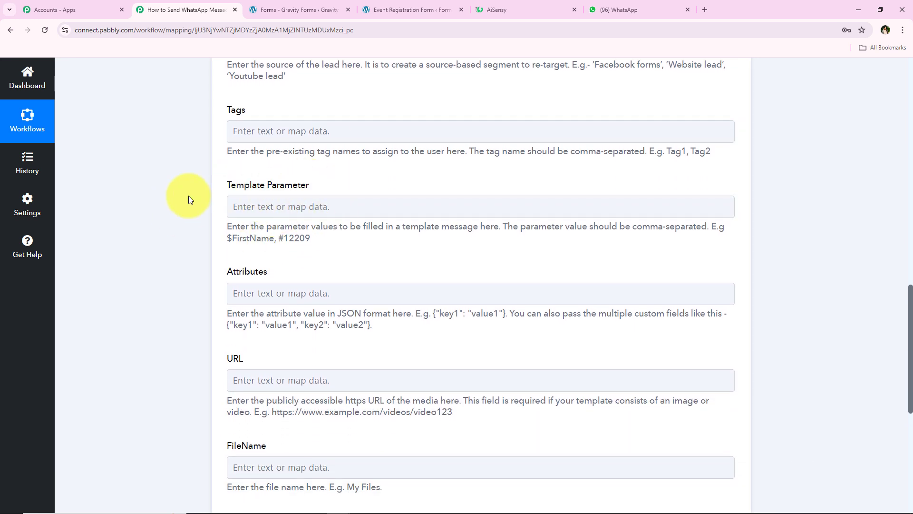
drag(220, 186, 318, 188)
click(200, 204)
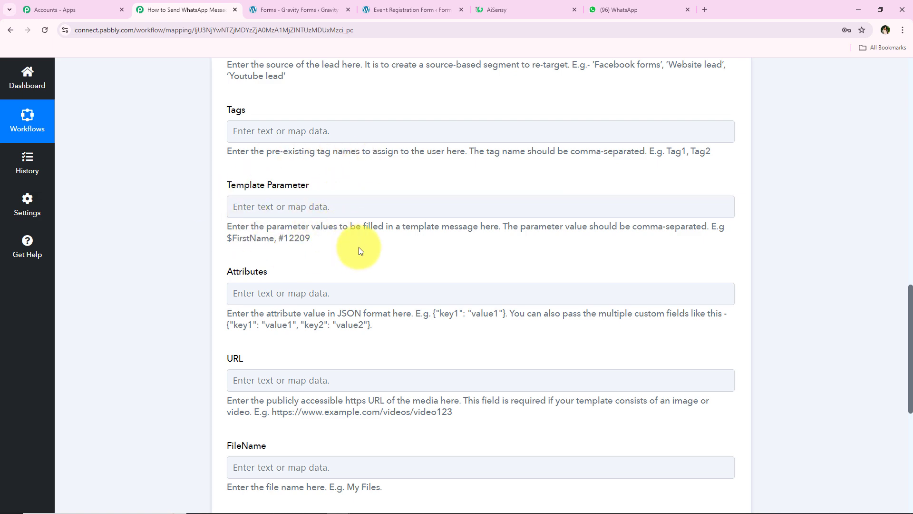
Switch to AiSensy and examine the {{1}} variable in the event_registration campaign's template message
click(502, 6)
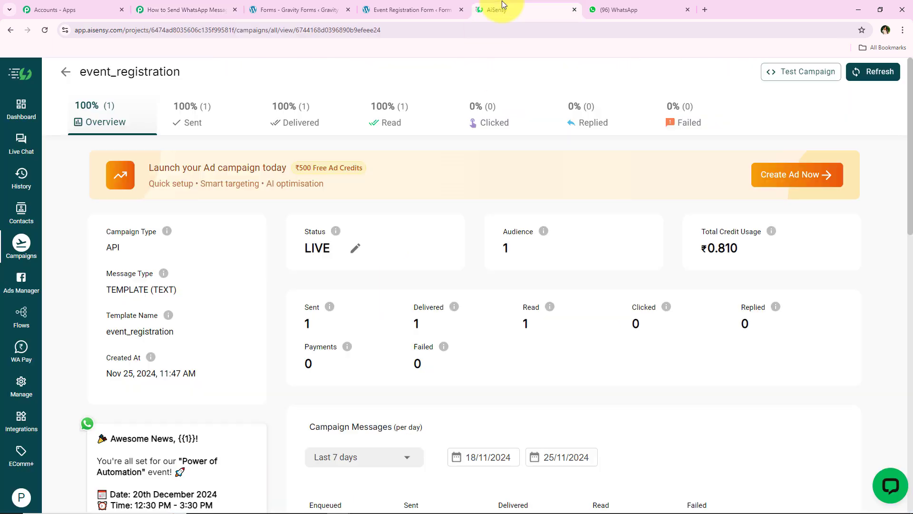
scroll(231, 321, down, 4)
scroll(191, 401, down, 2)
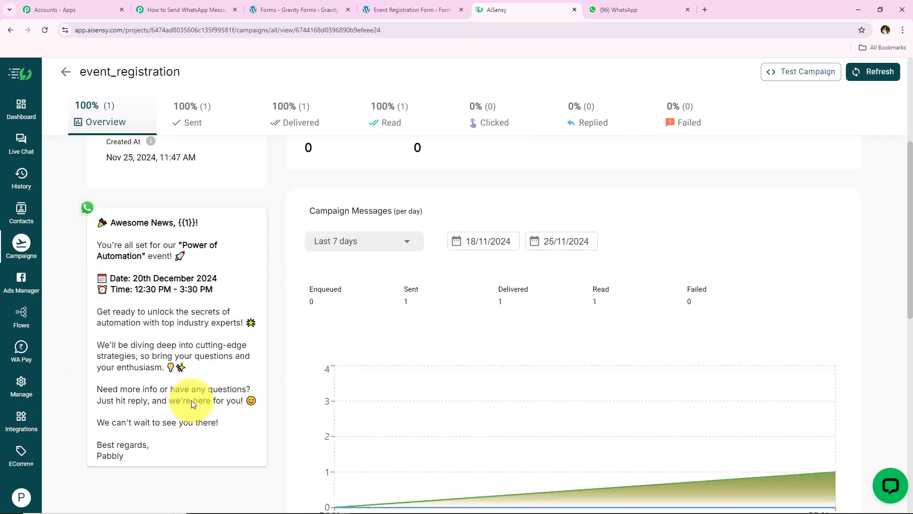
scroll(154, 361, up, 1)
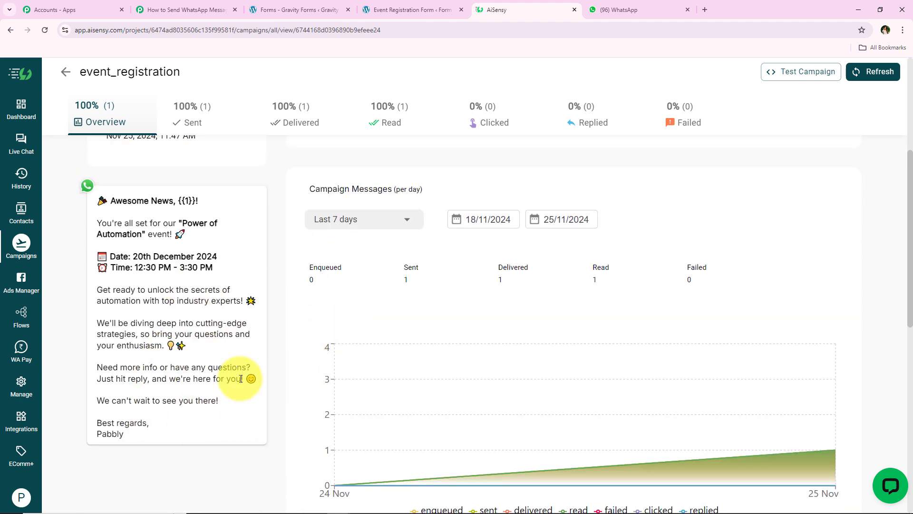
drag(179, 203, 200, 205)
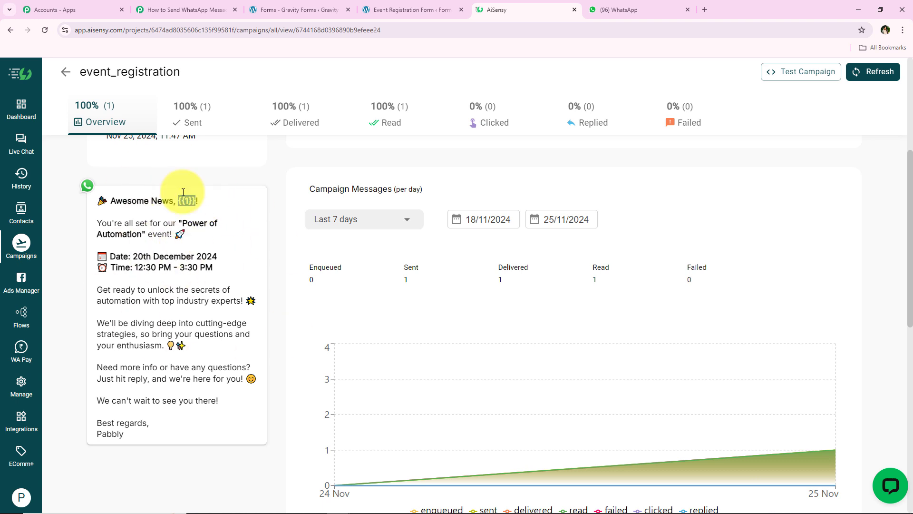
click(170, 259)
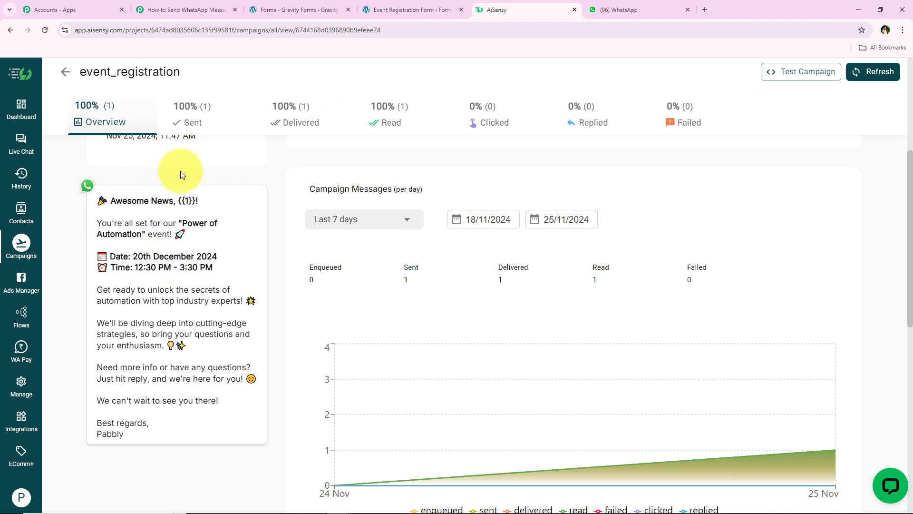
Switch to Pabbly Connect and map the Template Parameter field to the first name (1.3) and last name (1.6) values of the Gravity Forms response
click(186, 10)
scroll(225, 124, down, 1)
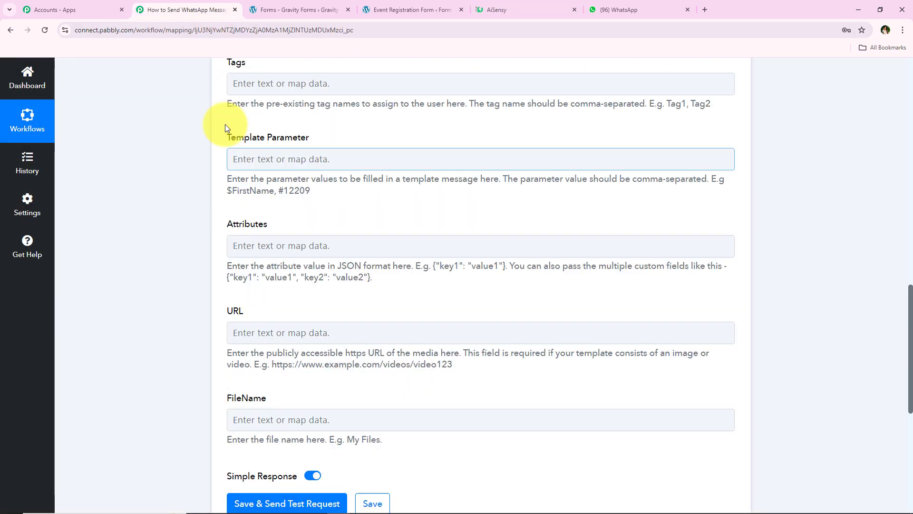
drag(225, 128, 319, 133)
click(306, 158)
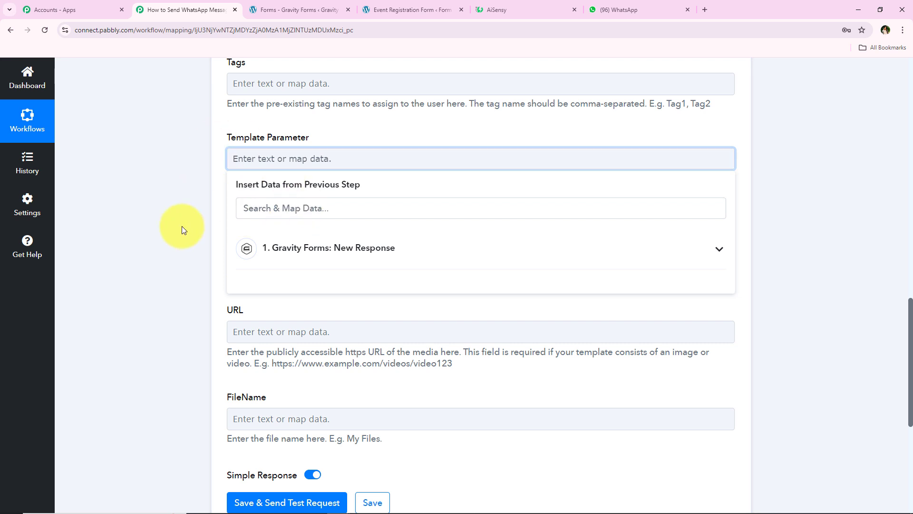
click(286, 210)
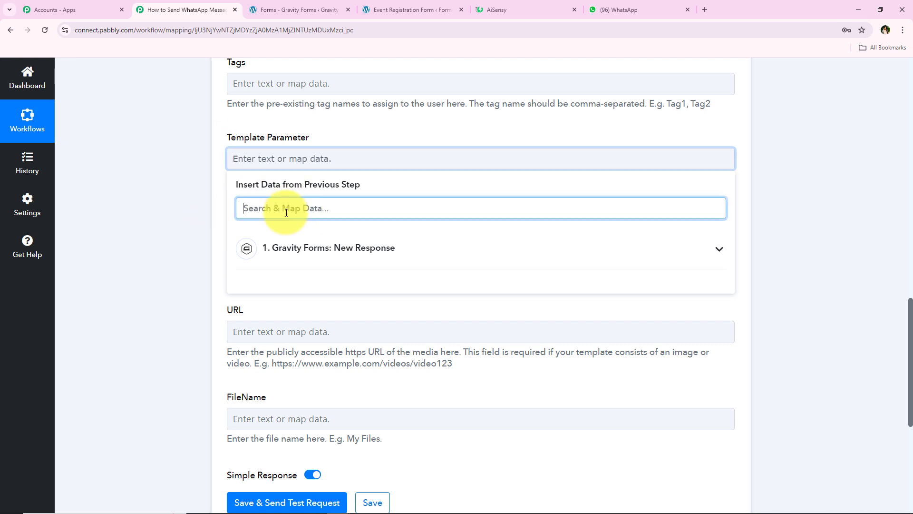
text(dumm)
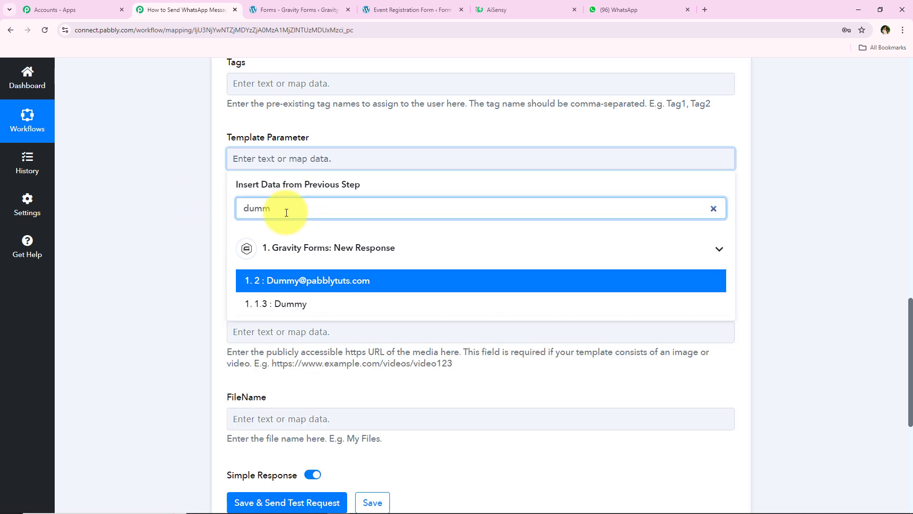
click(306, 309)
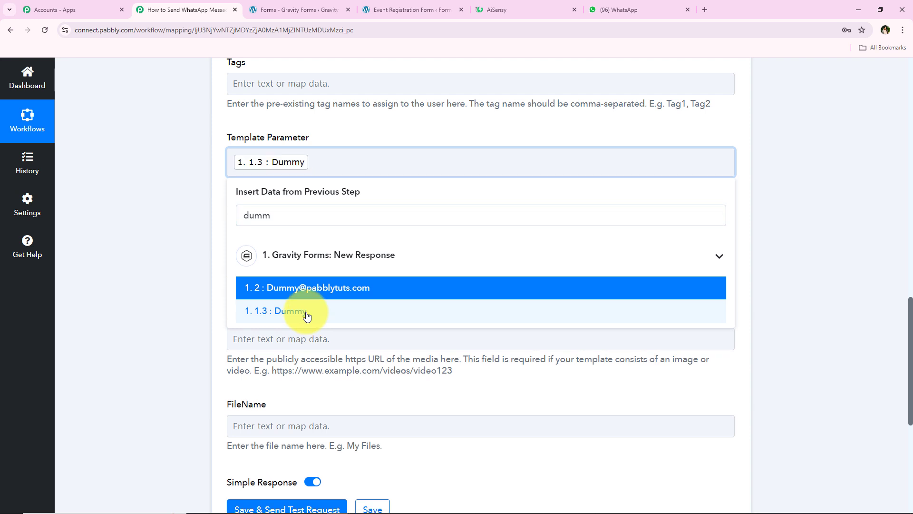
double_click(278, 218)
text(user)
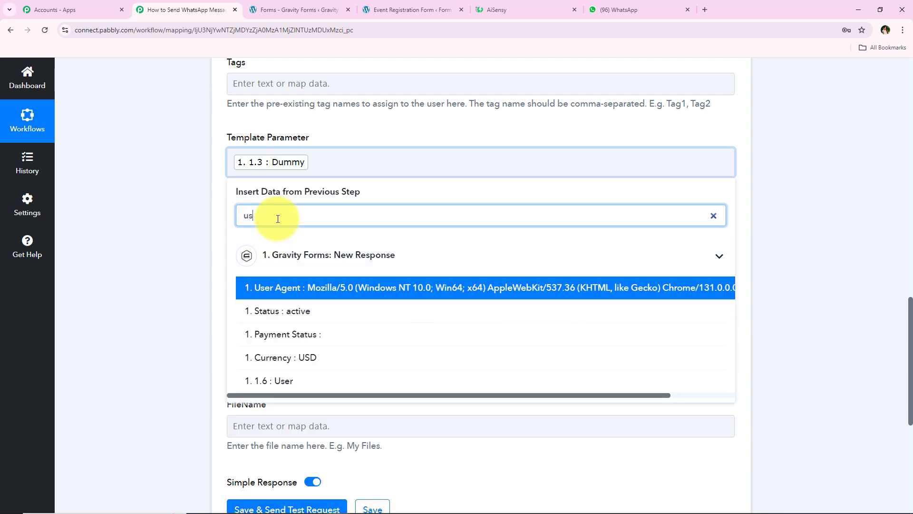
click(267, 311)
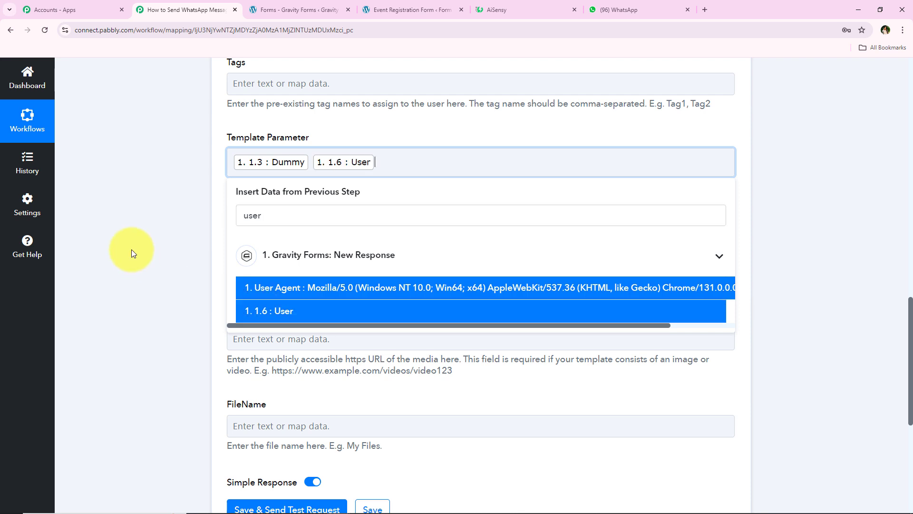
click(131, 250)
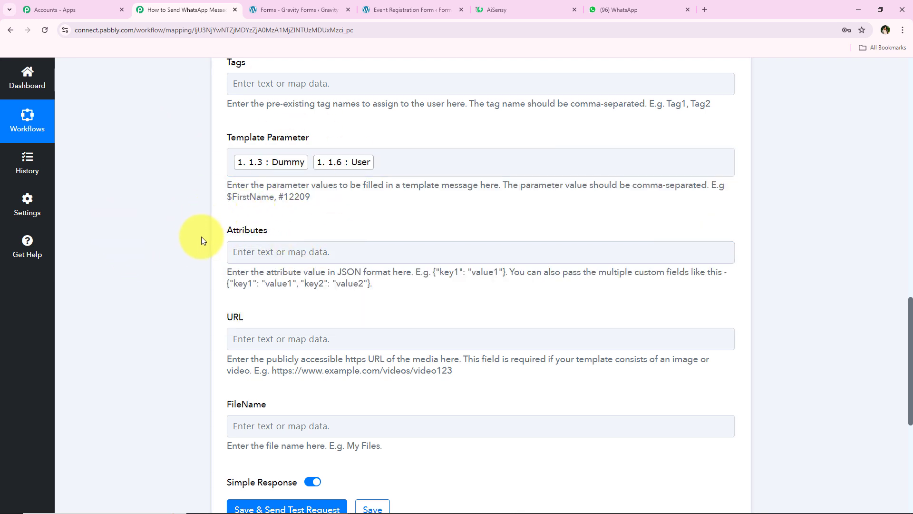
Examine the Template Parameter field's comma-separation note and the optional Attributes, URL and FileName fields
scroll(228, 257, down, 1)
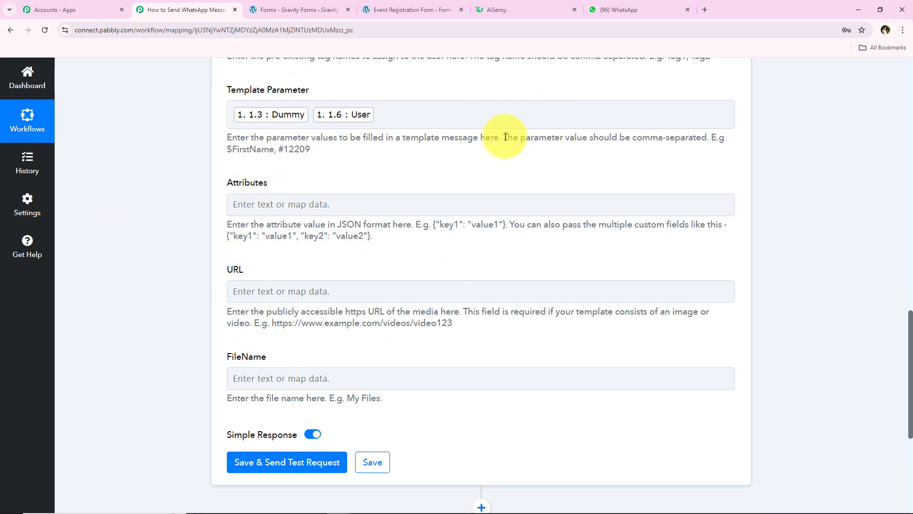
drag(504, 137, 714, 138)
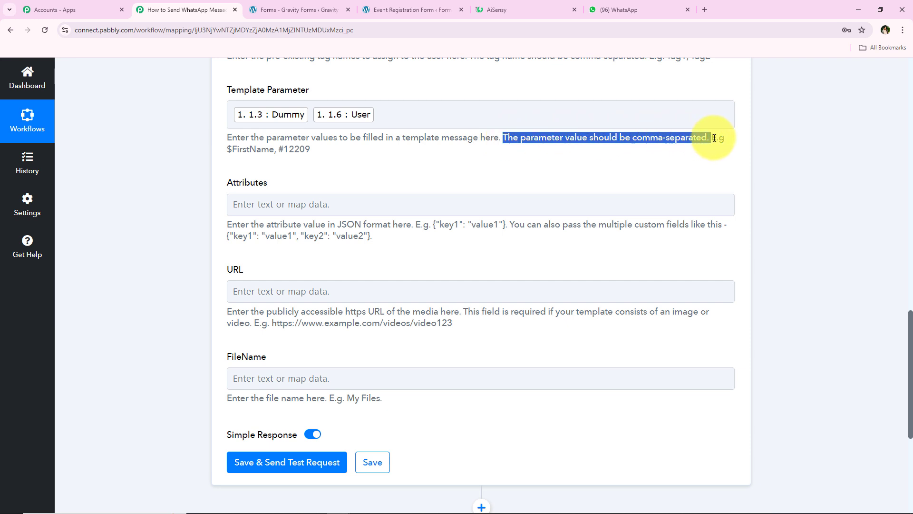
click(352, 173)
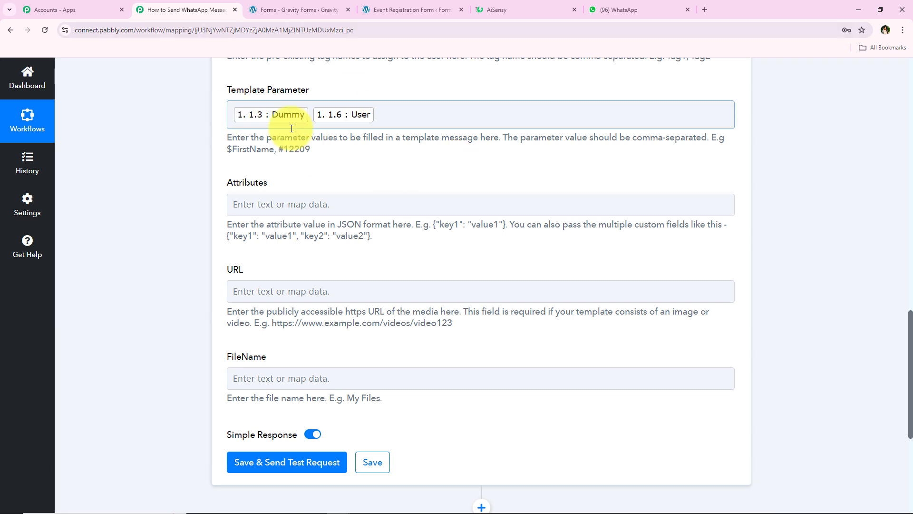
click(394, 121)
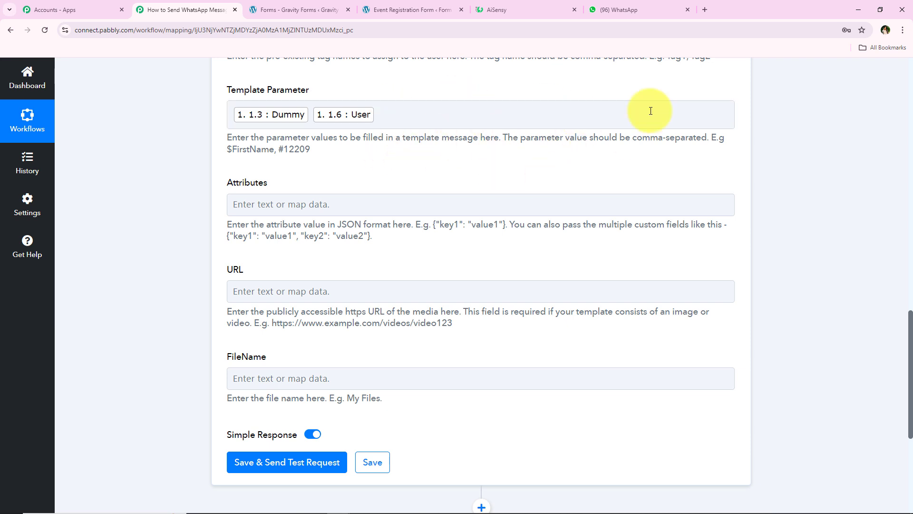
click(387, 171)
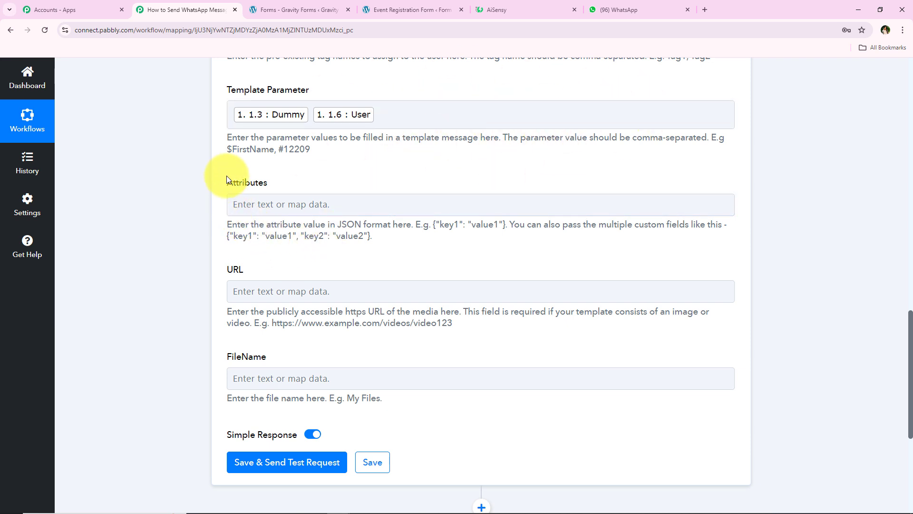
drag(228, 149, 279, 363)
click(189, 291)
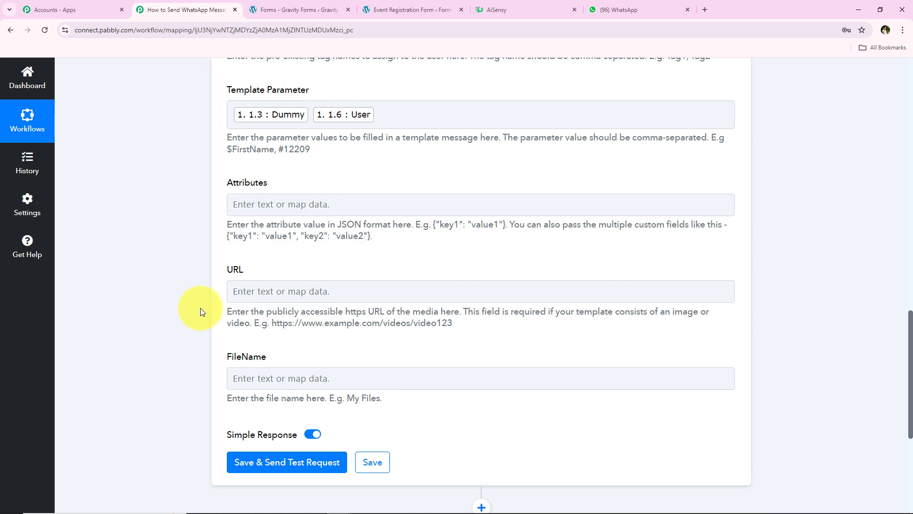
Review the mapped Mobile Number and User Name fields, and save the AiSensy action while sending a test request
scroll(190, 298, down, 5)
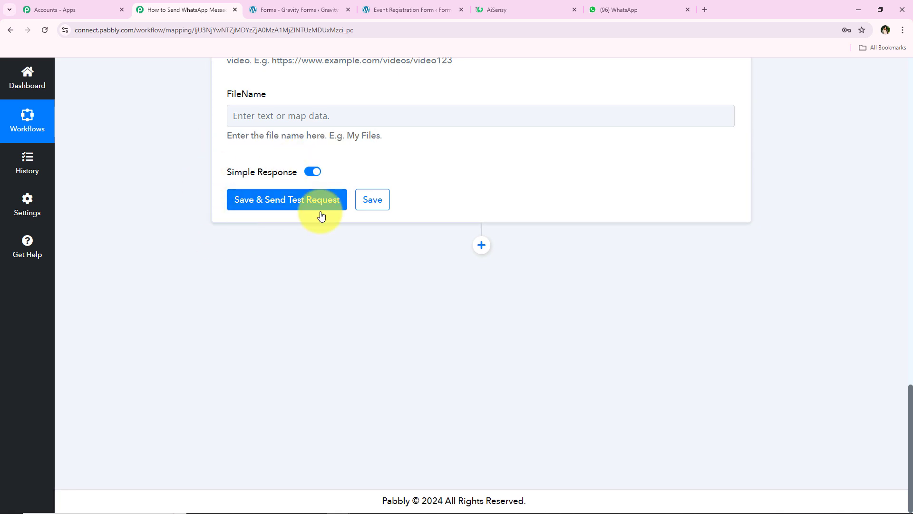
scroll(173, 243, up, 15)
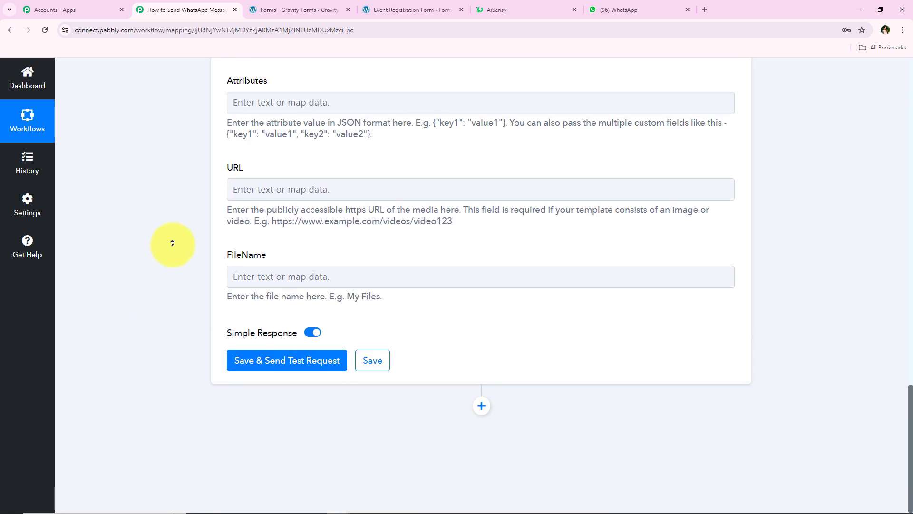
scroll(312, 296, down, 7)
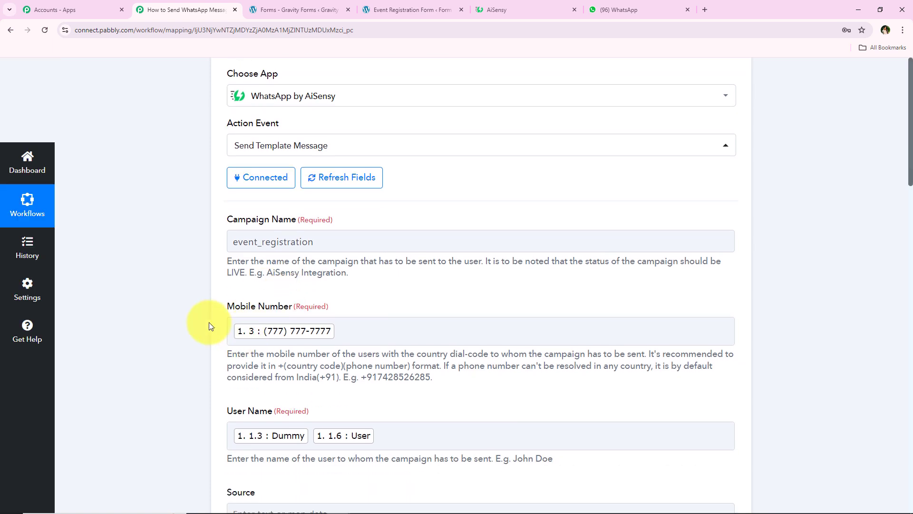
click(359, 330)
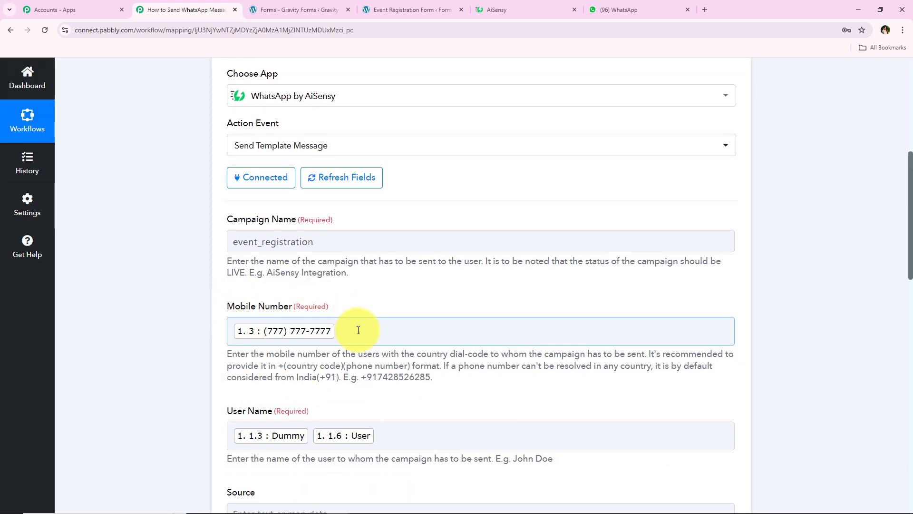
scroll(163, 422, down, 10)
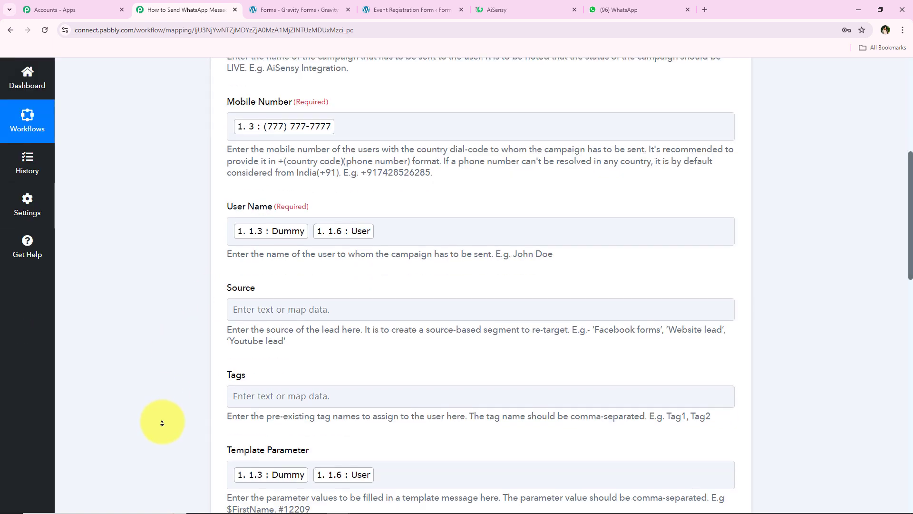
scroll(162, 422, down, 4)
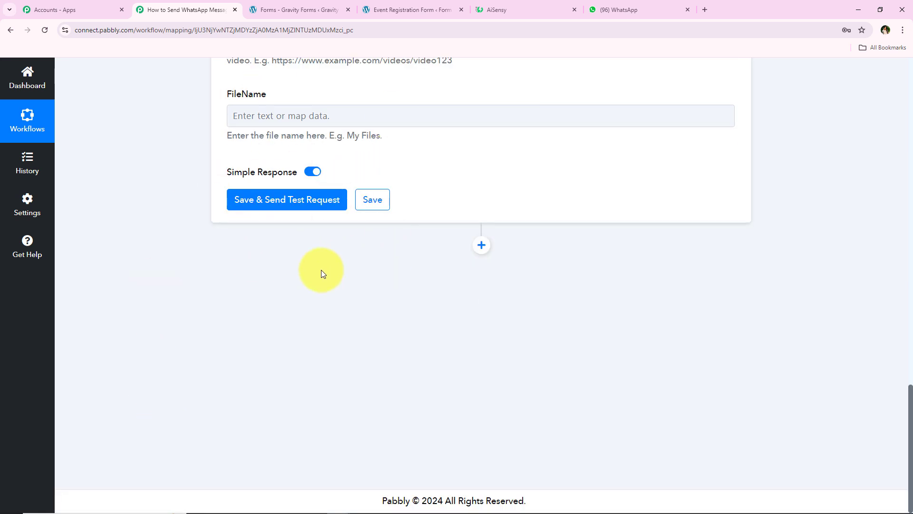
click(245, 200)
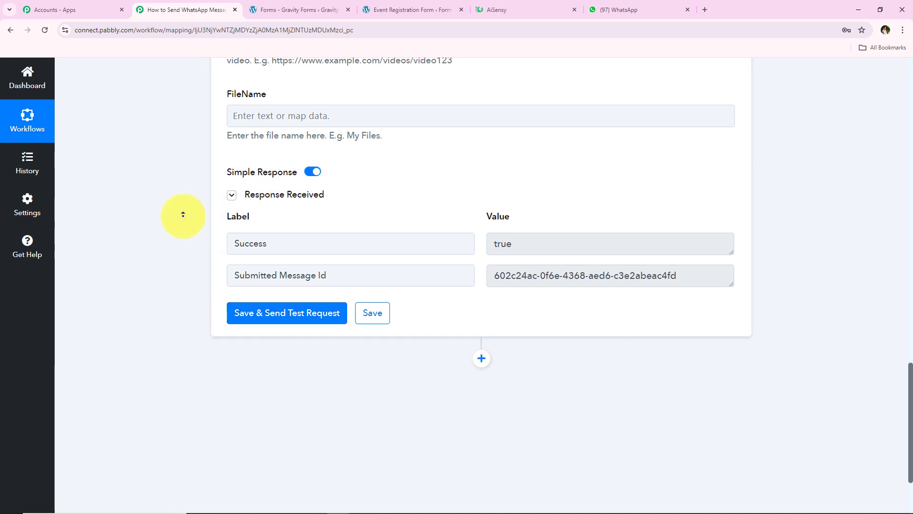
Collapse the WhatsApp by AiSensy action step of the workflow
scroll(181, 200, up, 6)
scroll(181, 200, up, 15)
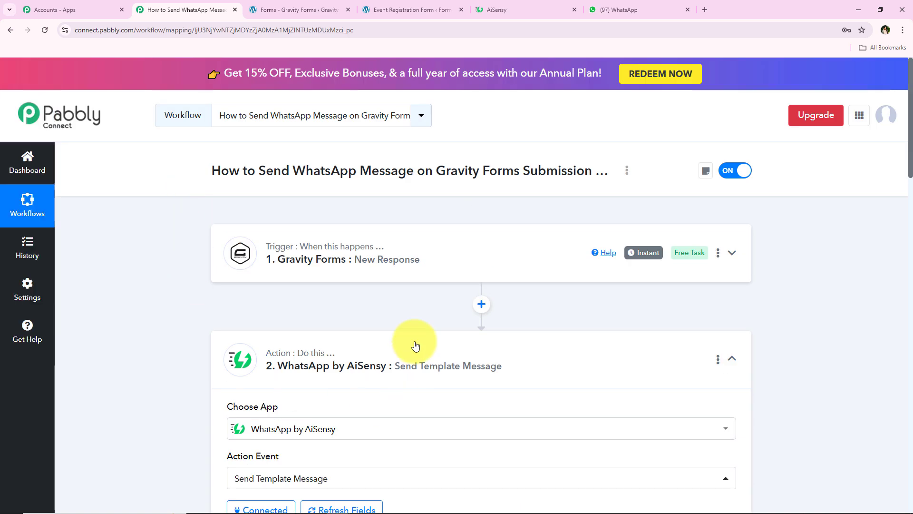
click(447, 365)
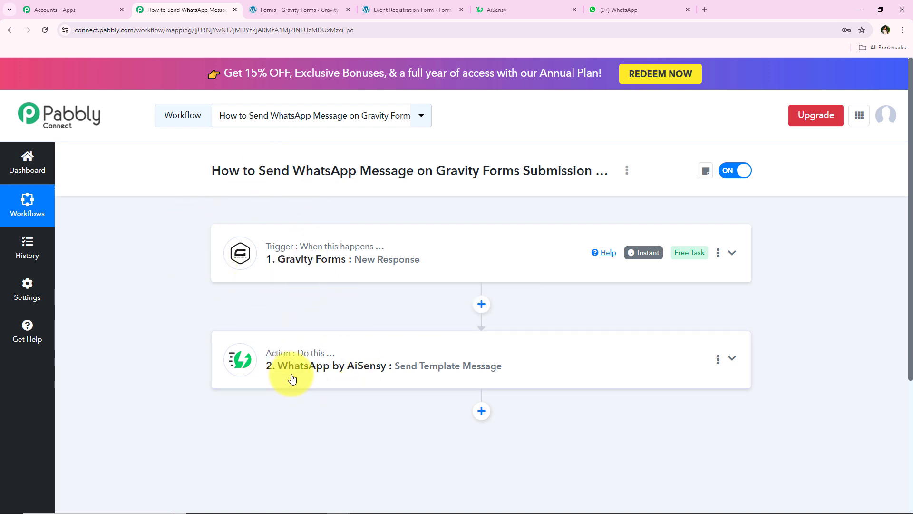
Switch to WhatsApp and check the greeting line of the newest event message in the AiSensy chat
click(614, 9)
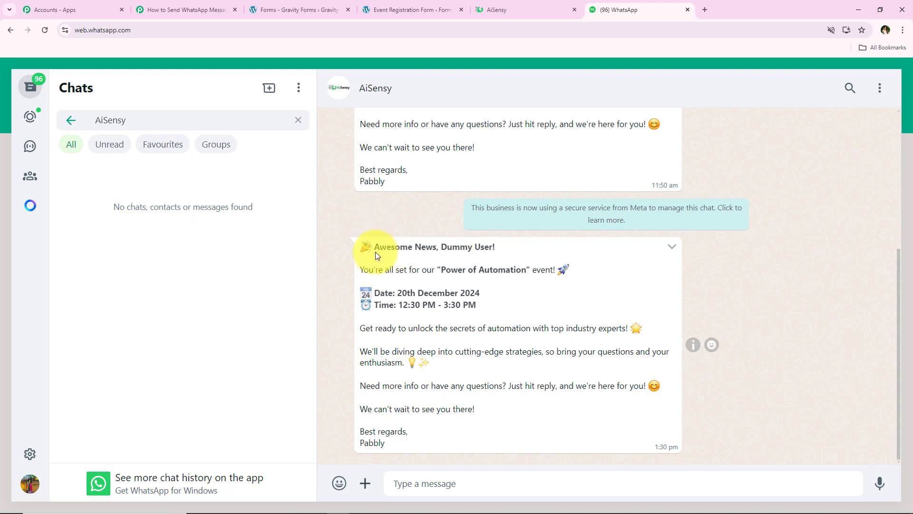
drag(363, 247, 513, 249)
click(482, 282)
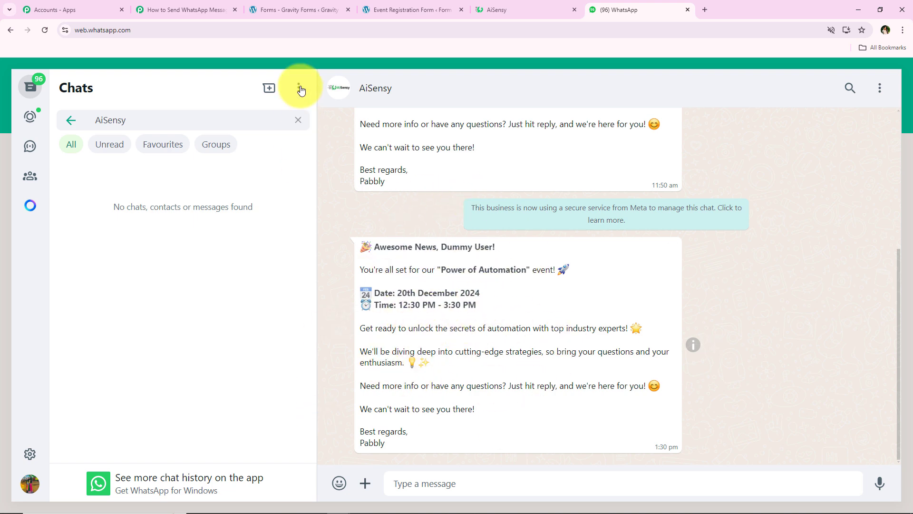
Switch to the Gravity Forms forms list and open a new preview of the Event Registration Form
click(180, 8)
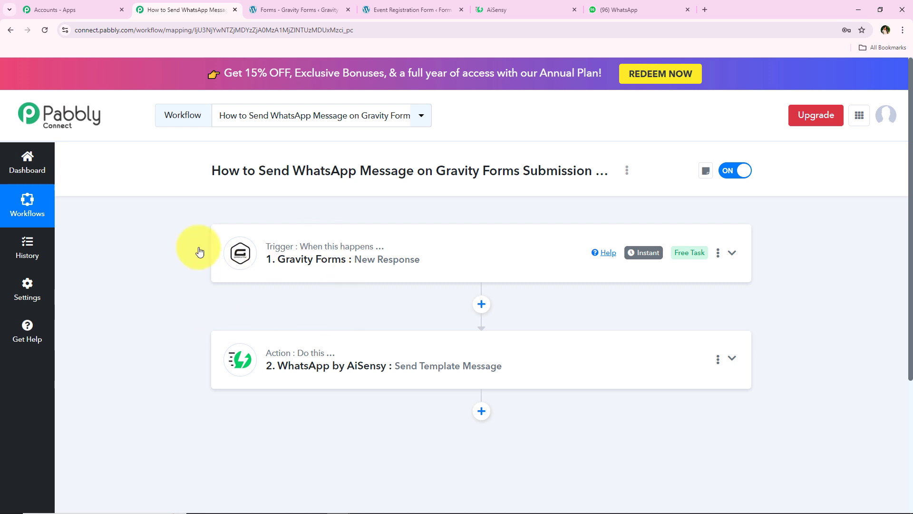
click(259, 8)
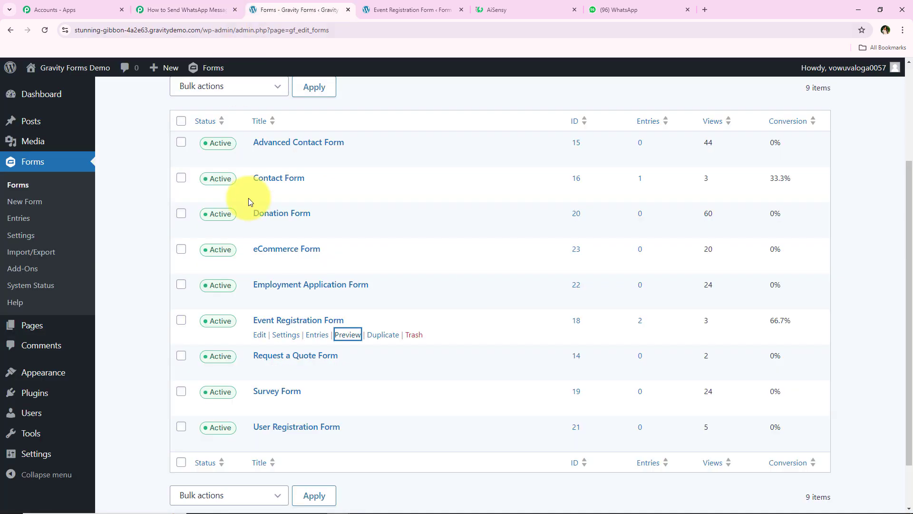
click(352, 332)
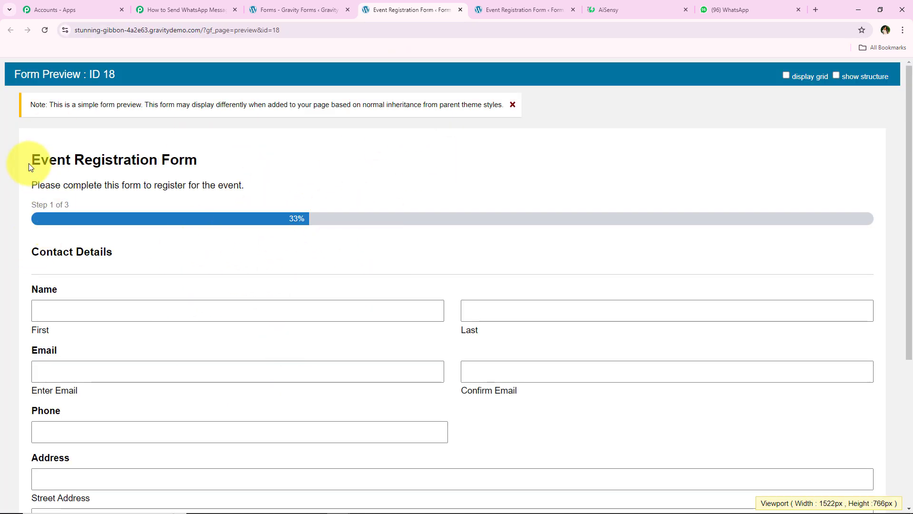
drag(28, 163, 202, 163)
click(207, 202)
Fill in the Contact Details with the test attendee's saved name, e-mail and address plus a phone number, and continue to Event Details
scroll(210, 255, down, 1)
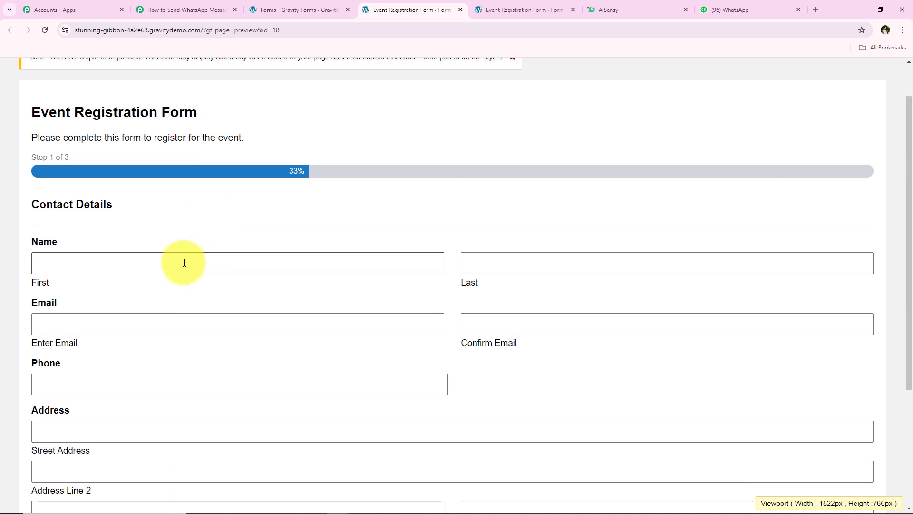
click(184, 263)
click(527, 317)
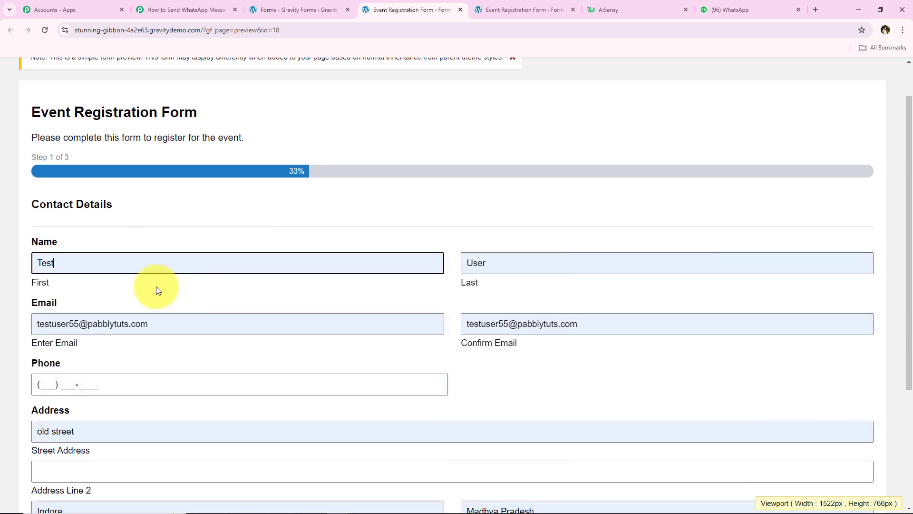
scroll(156, 287, down, 2)
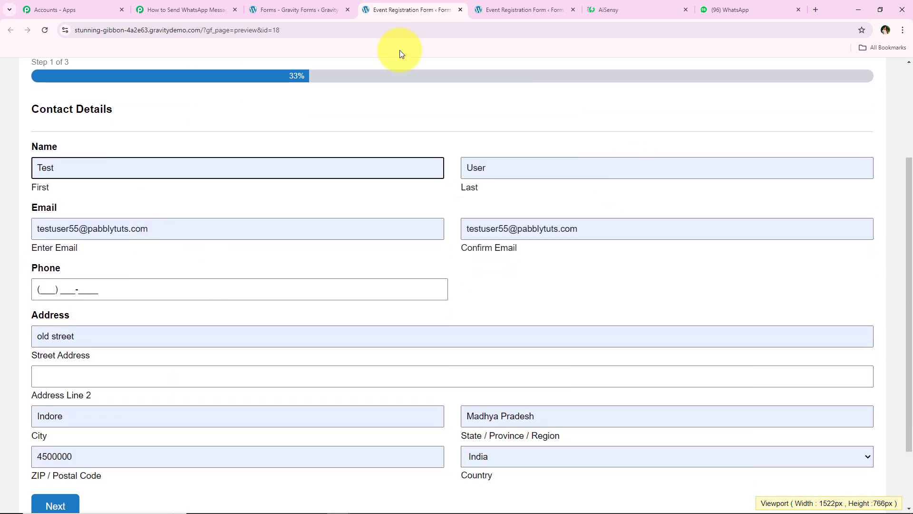
scroll(159, 357, down, 1)
click(50, 242)
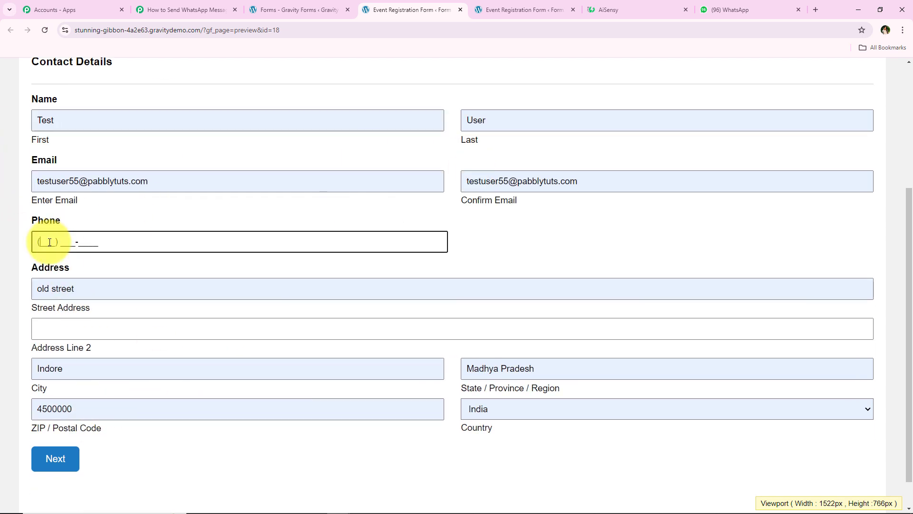
click(112, 283)
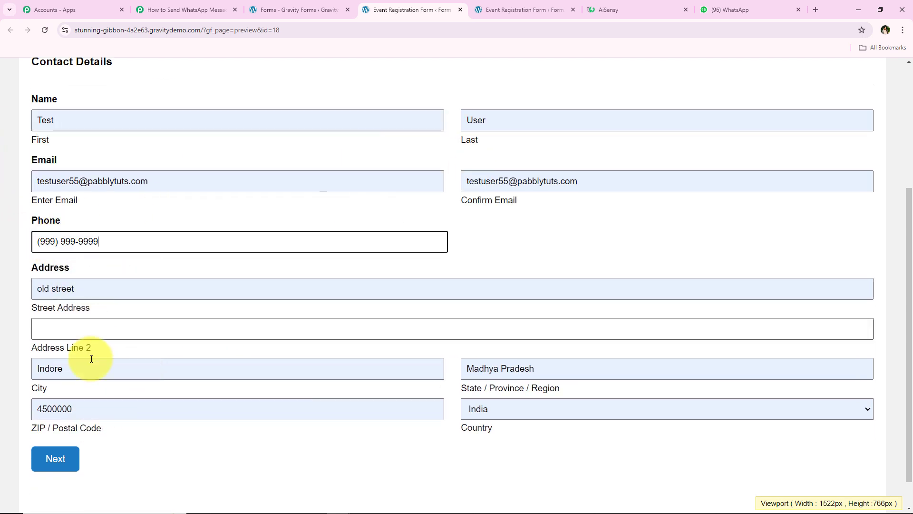
click(60, 463)
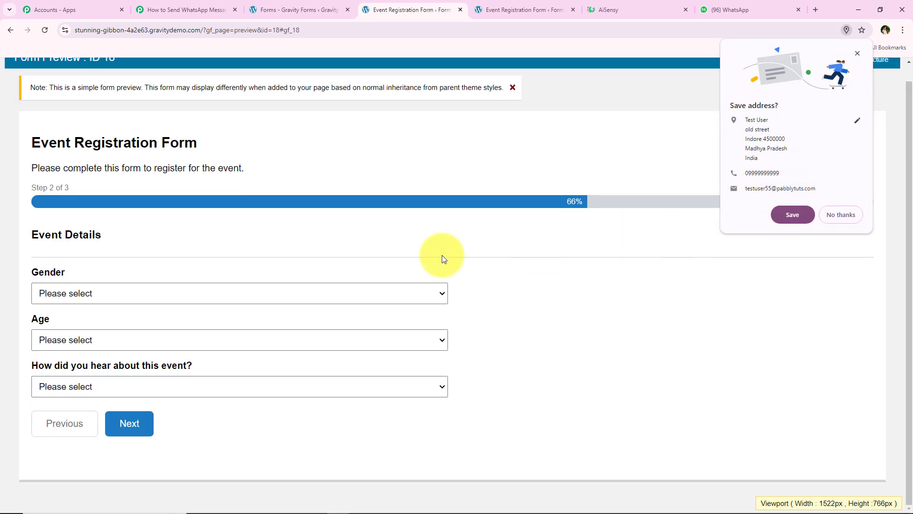
Set Gender to Male, Age to 16-24 and the event source to Refer a Friend, and continue to Payment Details
click(66, 296)
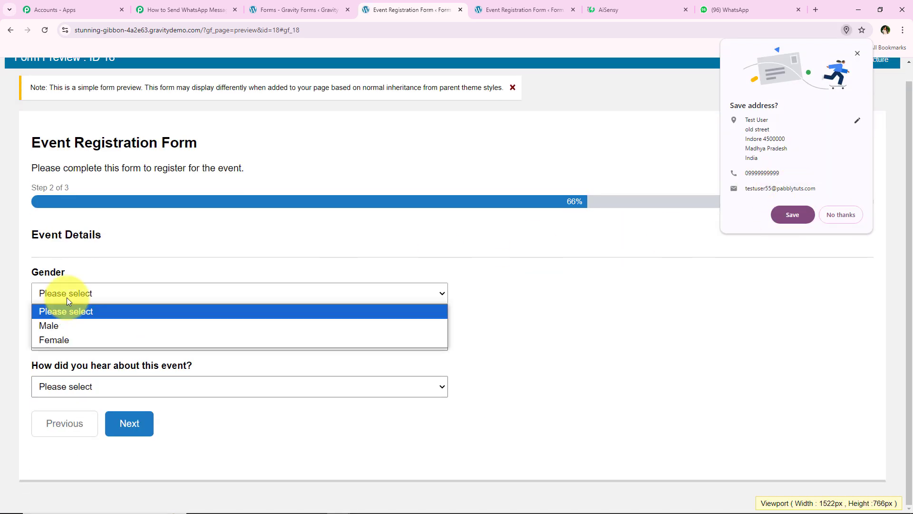
click(64, 325)
click(69, 339)
click(72, 374)
click(74, 387)
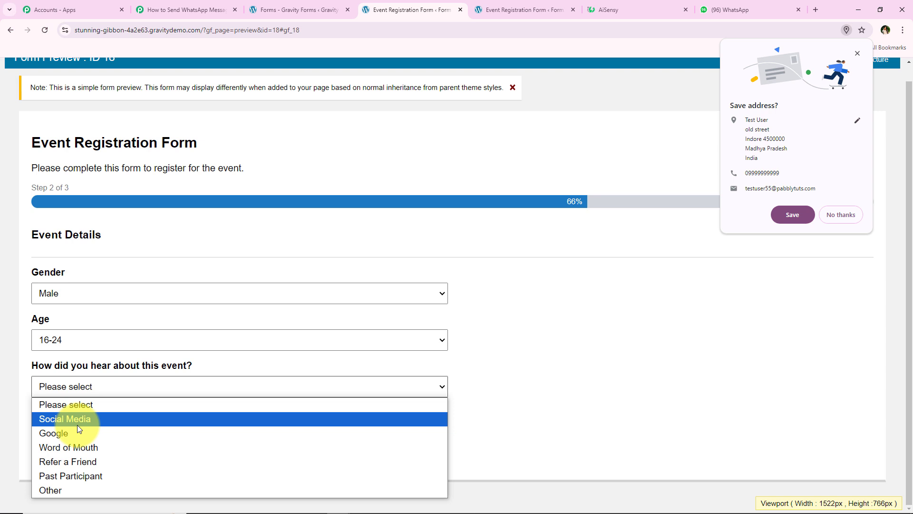
click(71, 461)
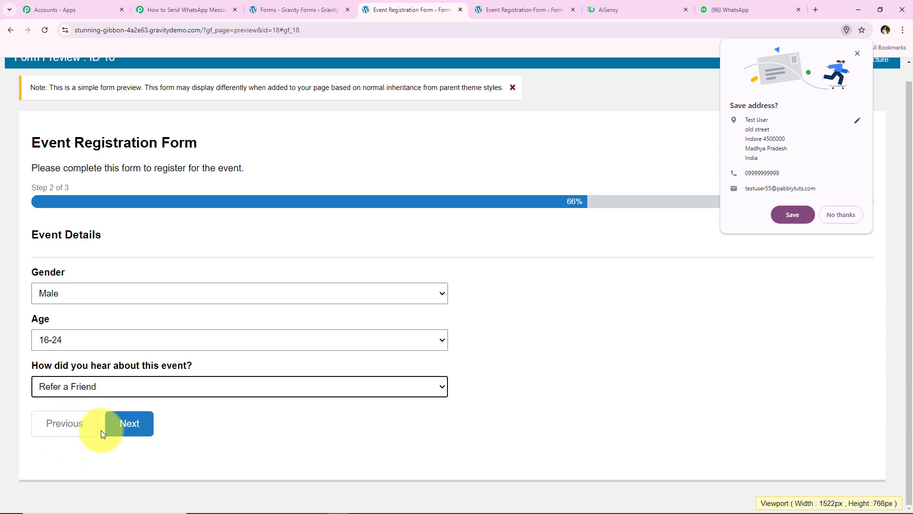
click(116, 434)
Fill in the saved test card details and the security code, submit the registration, and decline saving the address
scroll(190, 314, down, 2)
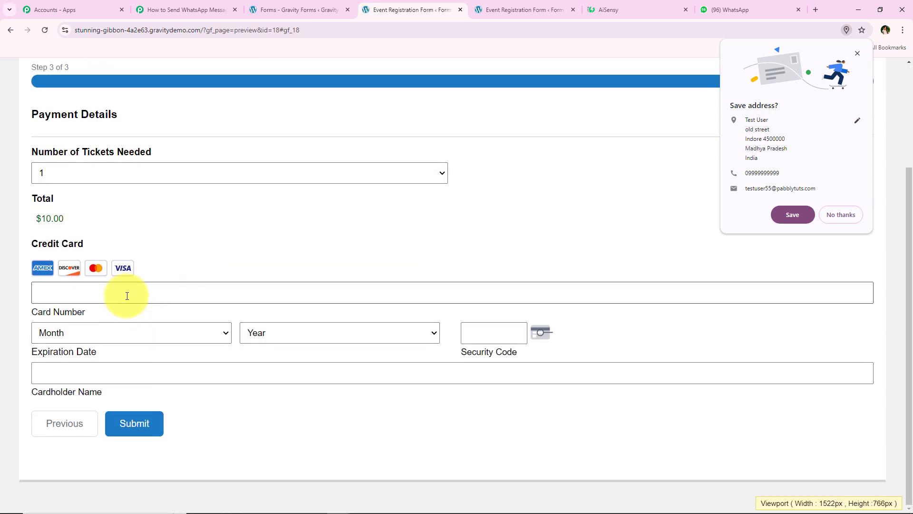
click(127, 295)
click(138, 317)
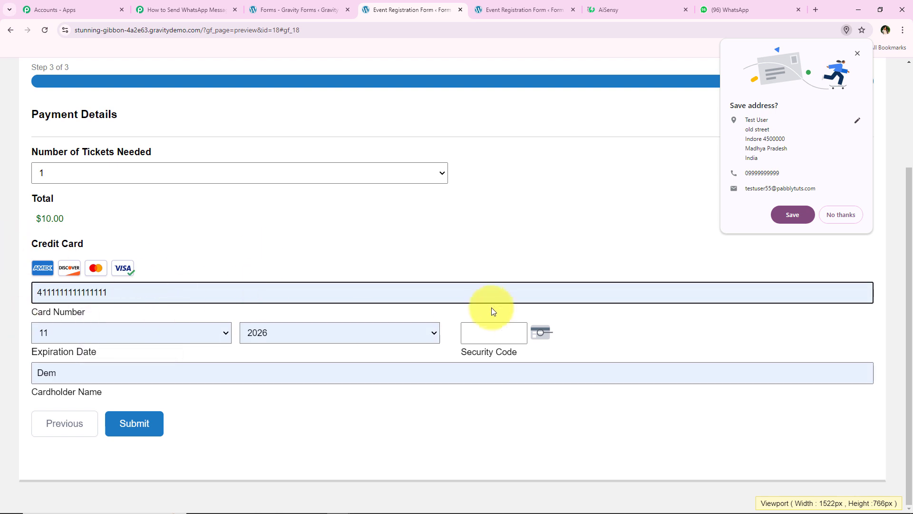
click(497, 339)
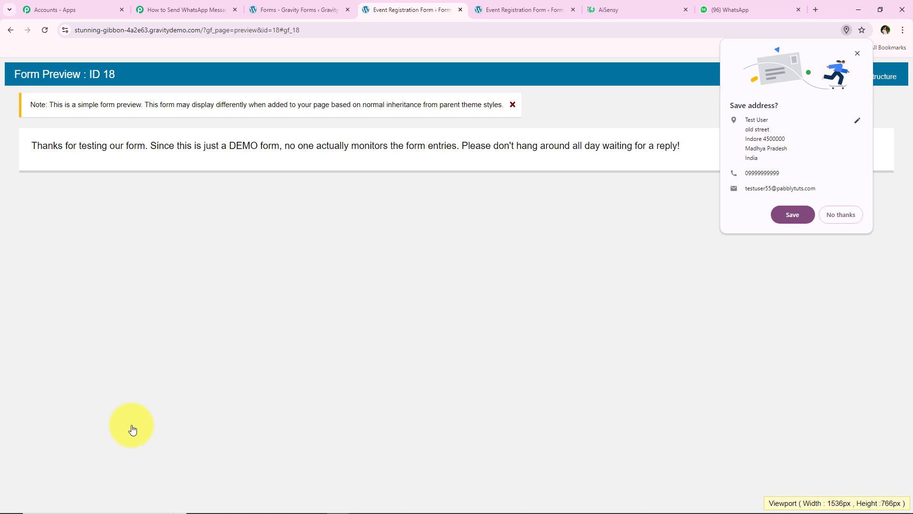
click(839, 217)
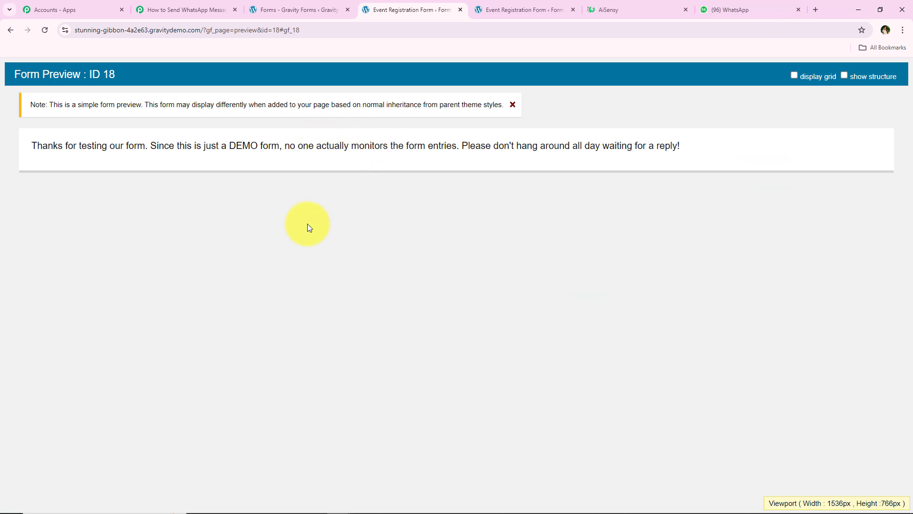
Switch to WhatsApp and check the AiSensy chat for the newest "Power of Automation" event message
click(703, 6)
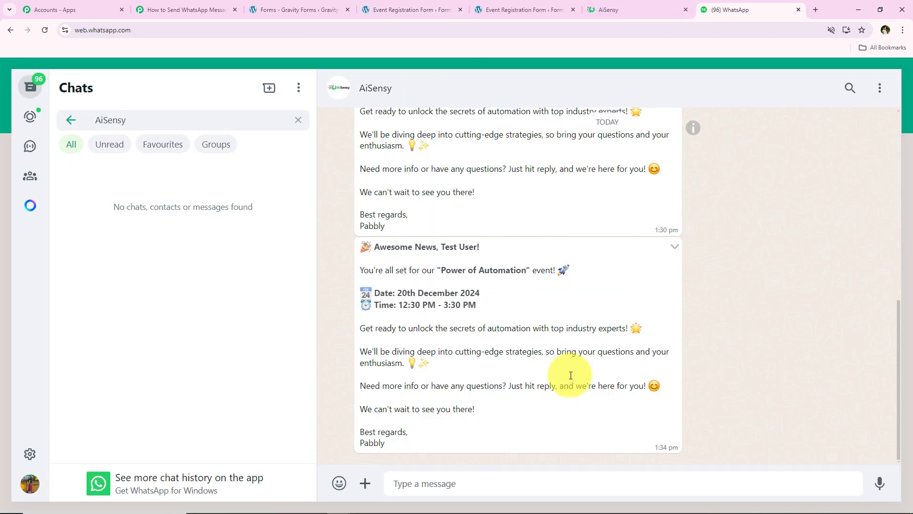
scroll(417, 338, up, 5)
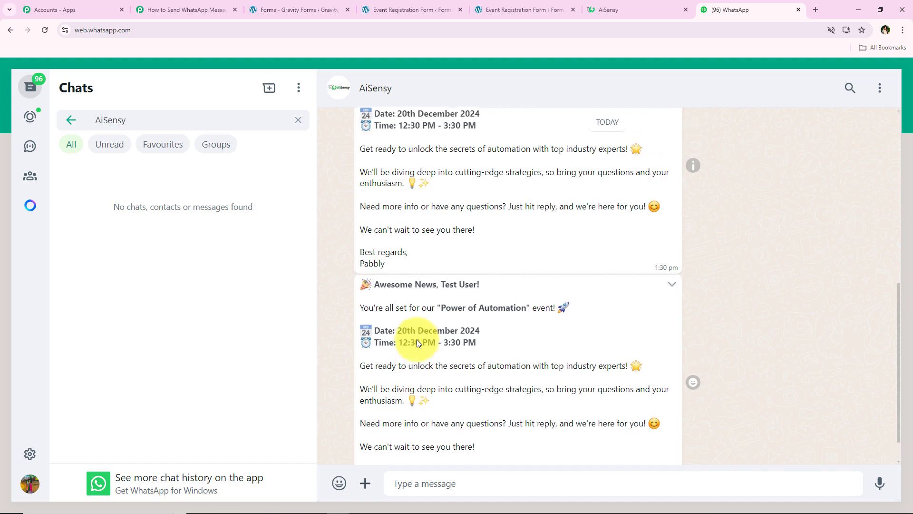
scroll(417, 339, down, 5)
scroll(417, 338, down, 1)
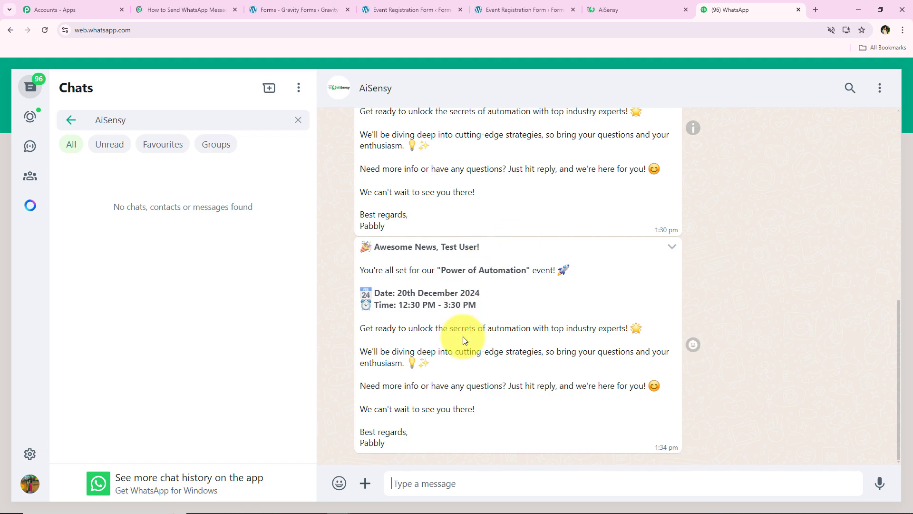
Review the Gravity Forms trigger and AiSensy action in the Pabbly Connect workflow, rechecking the WhatsApp message before returning to the workflow
click(187, 8)
scroll(400, 327, up, 4)
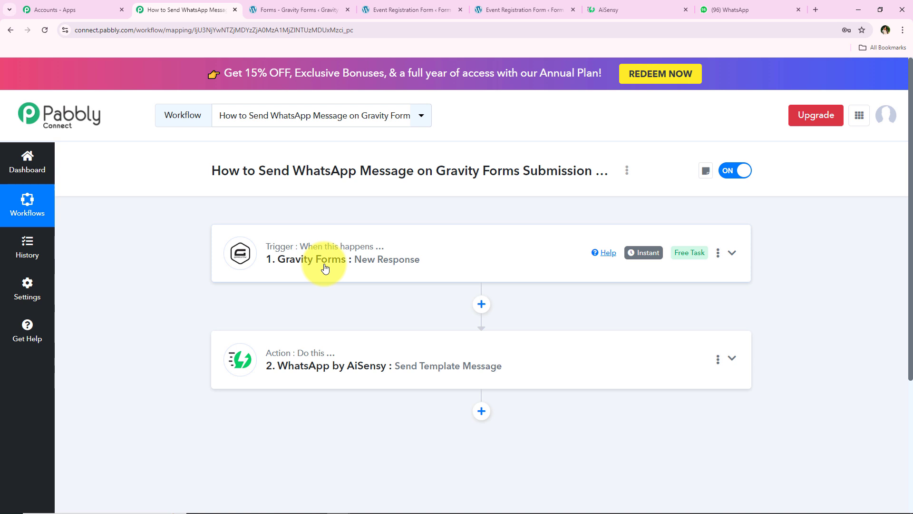
mouse_move(357, 246)
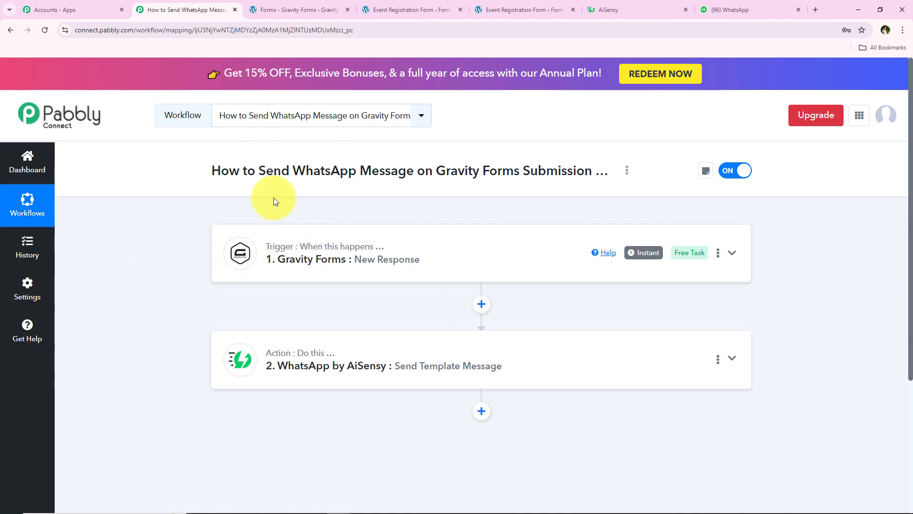
click(742, 9)
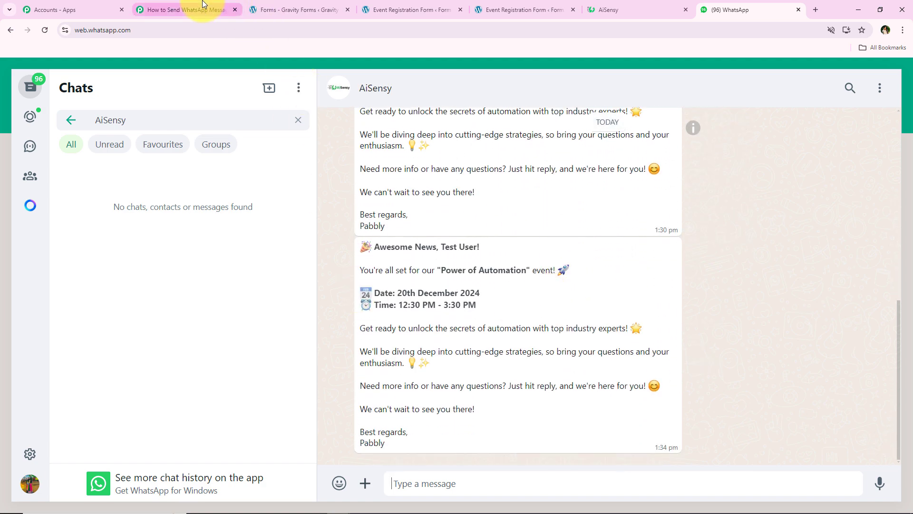
click(190, 10)
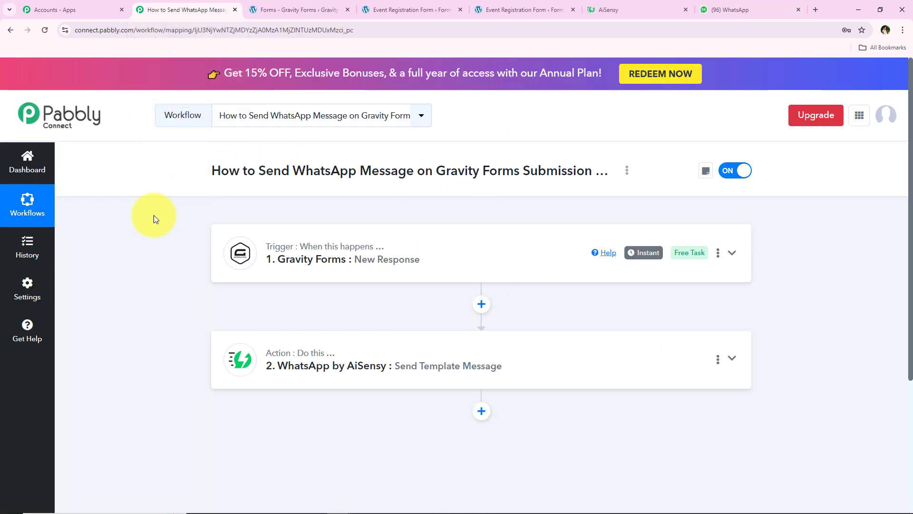